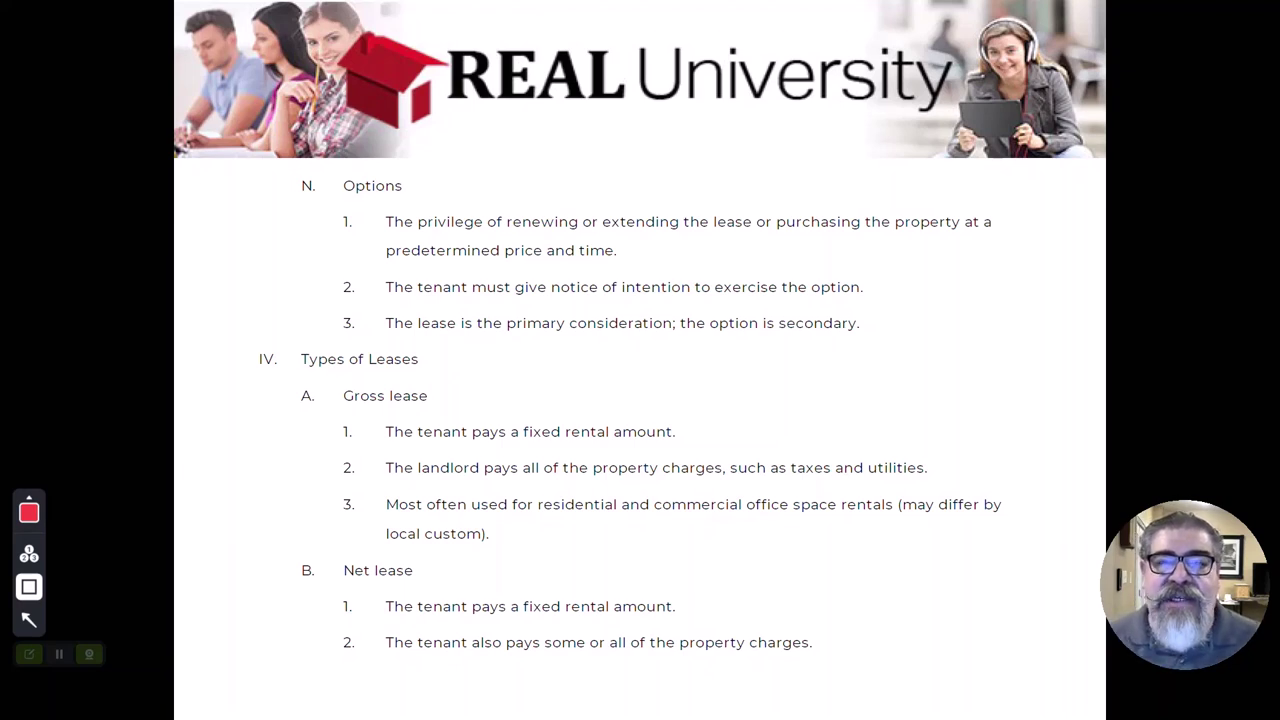
Step: Box in red the renew/extend phrase, the tenant notice requirement, and the property purchase phrase
{"action": "mouse_move", "coordinate": [467, 193]}
{"action": "left_mouse_down"}
{"action": "mouse_move", "coordinate": [556, 239]}
{"action": "mouse_move", "coordinate": [697, 242]}
{"action": "left_mouse_up"}
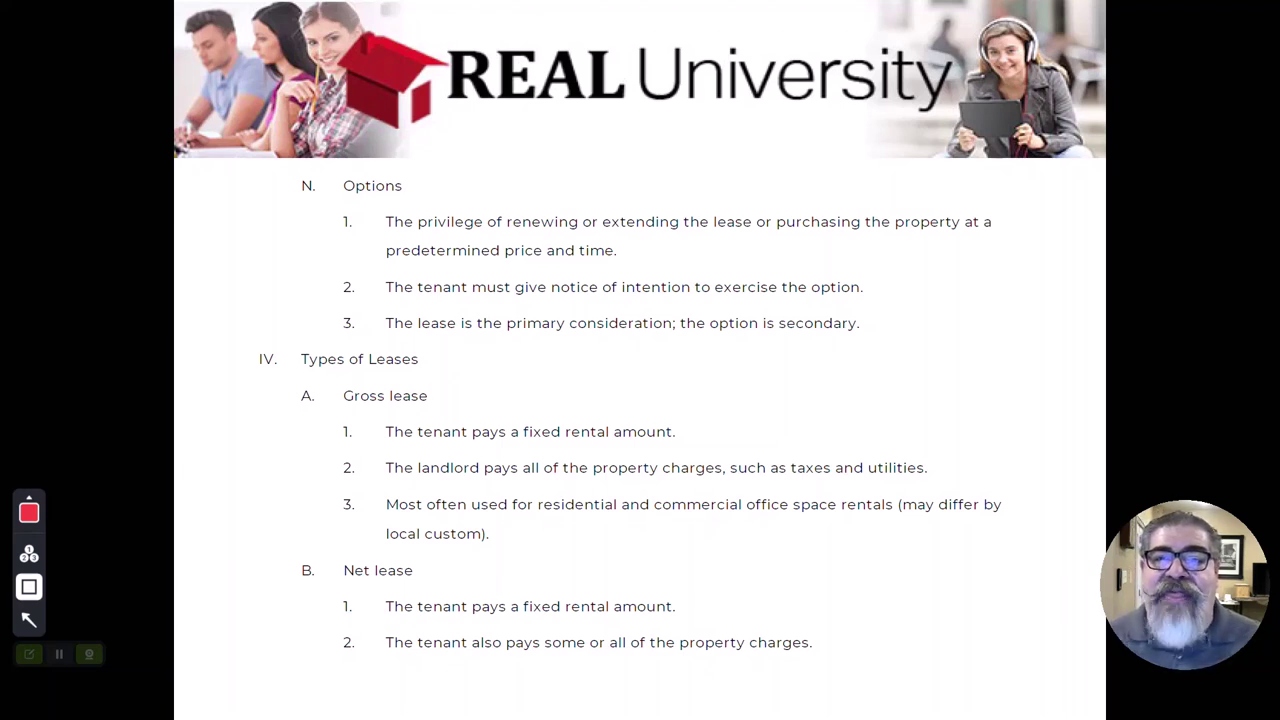
{"action": "mouse_move", "coordinate": [333, 263]}
{"action": "left_mouse_down"}
{"action": "mouse_move", "coordinate": [411, 297]}
{"action": "mouse_move", "coordinate": [494, 307]}
{"action": "left_mouse_up"}
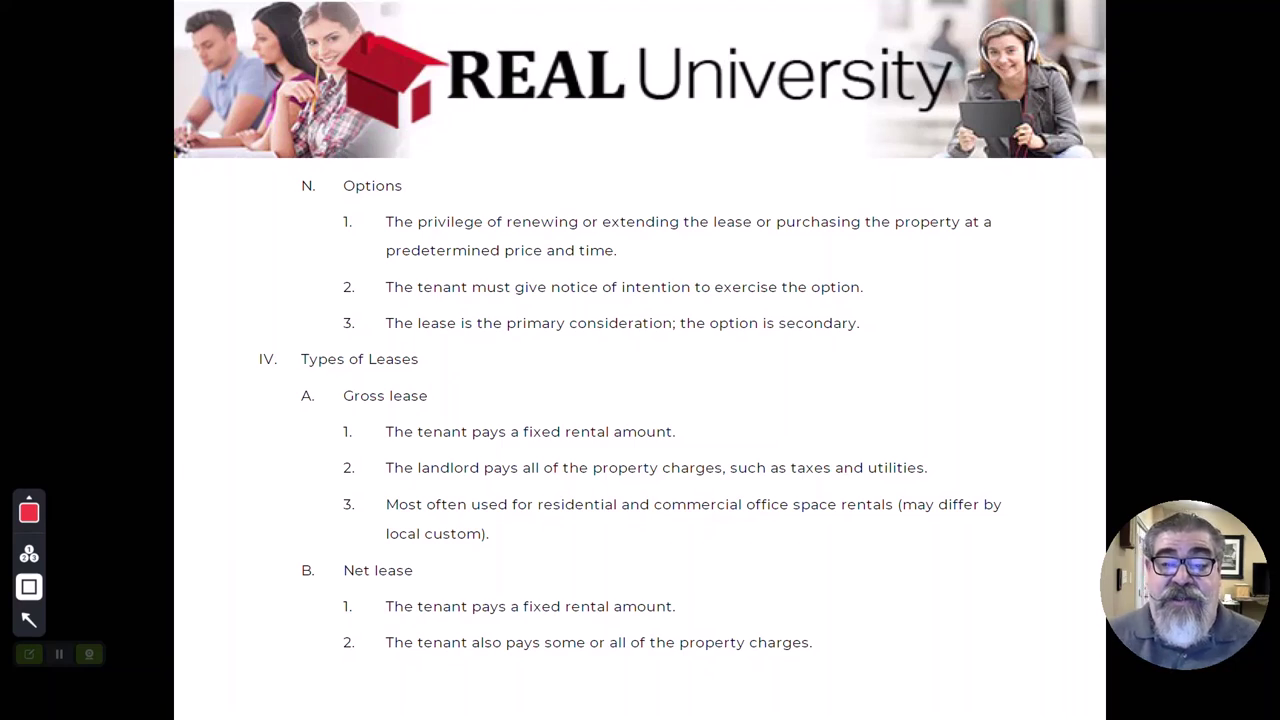
{"action": "mouse_move", "coordinate": [758, 195]}
{"action": "left_mouse_down"}
{"action": "mouse_move", "coordinate": [791, 254]}
{"action": "mouse_move", "coordinate": [886, 244]}
{"action": "left_mouse_up"}
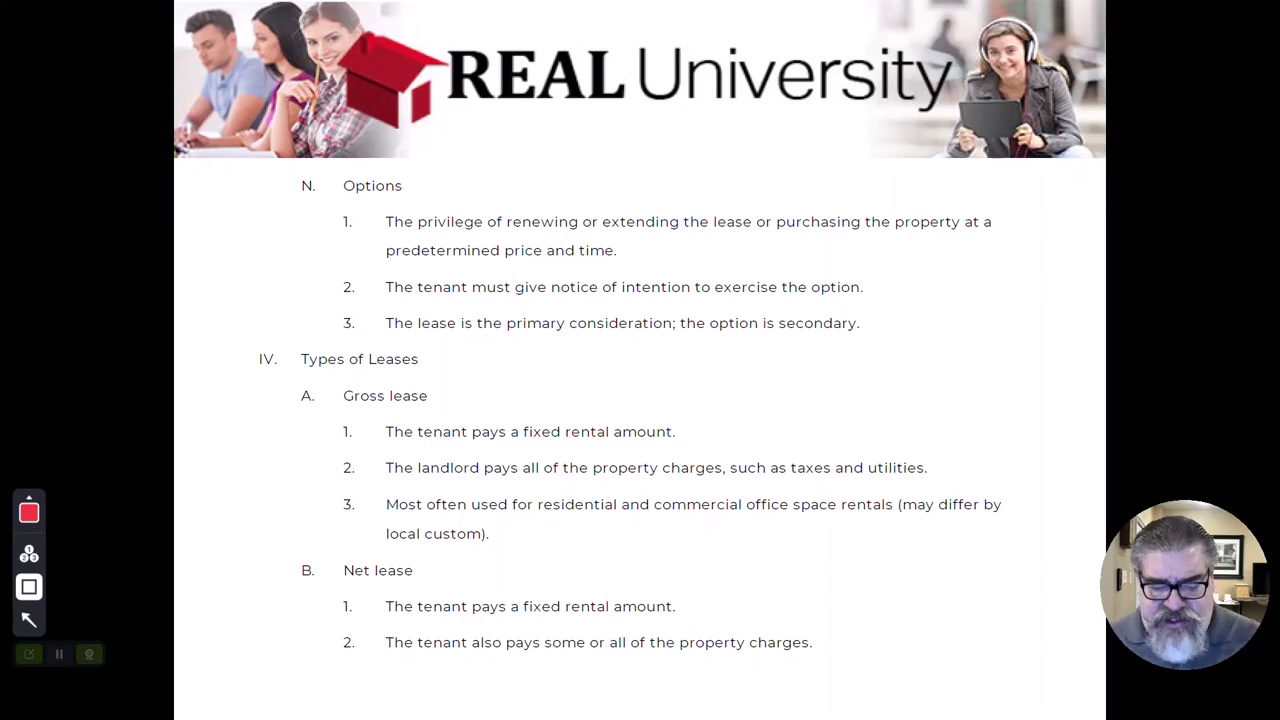
Step: Switch to Whiteboard, pan to an empty area, and pick the black pen
{"action": "key", "text": "alt+Tab"}
{"action": "key", "text": "alt+Tab"}
{"action": "key", "text": "alt+Tab"}
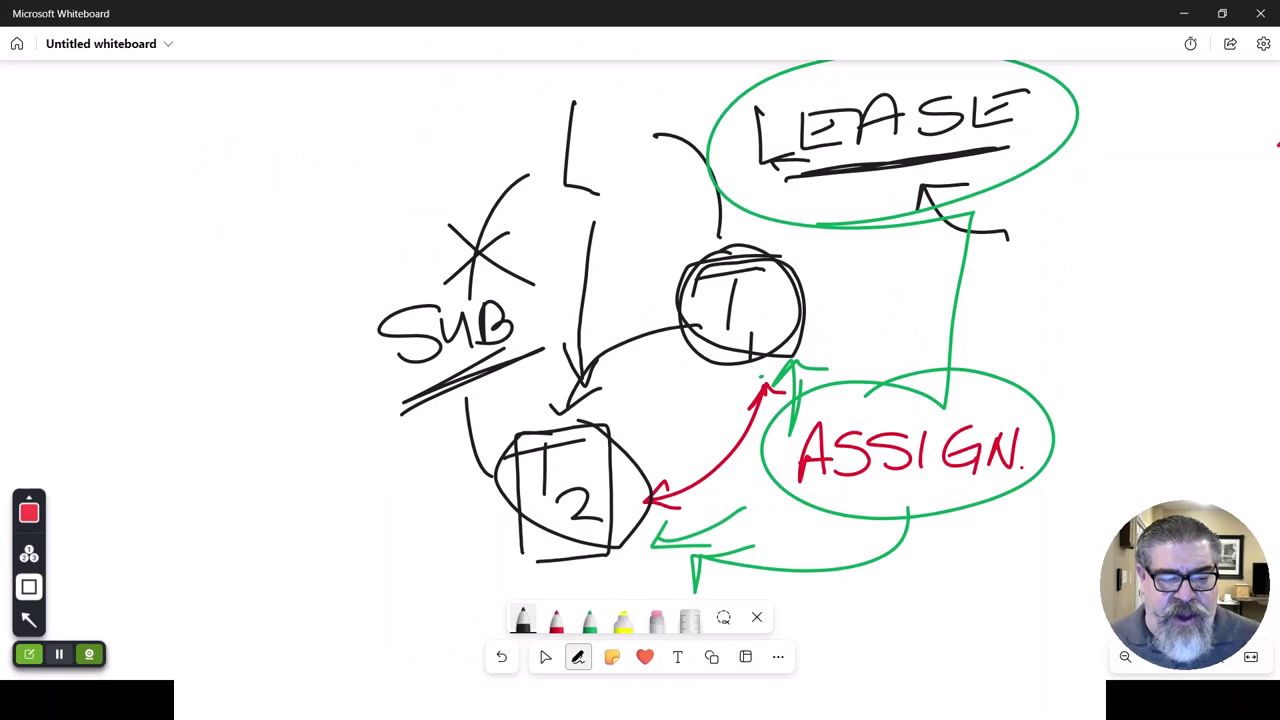
{"action": "left_click", "coordinate": [545, 656]}
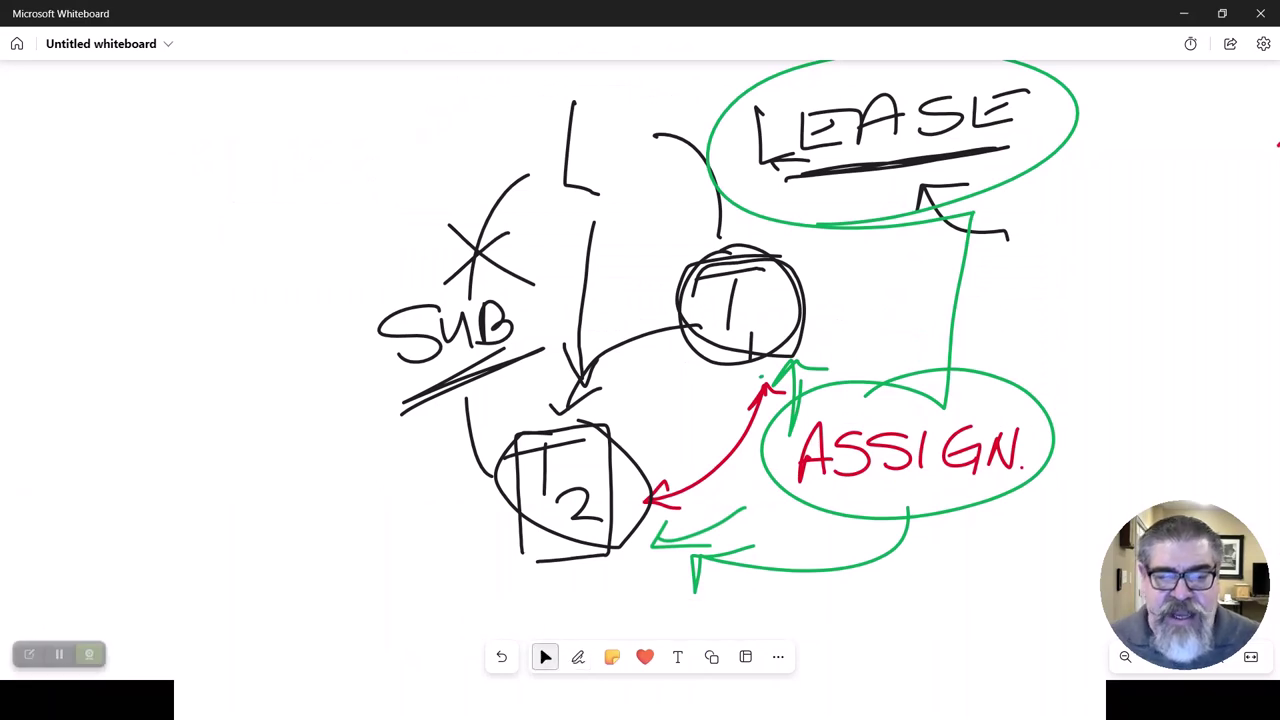
{"action": "left_click_drag", "start_coordinate": [400, 400], "coordinate": [690, 392]}
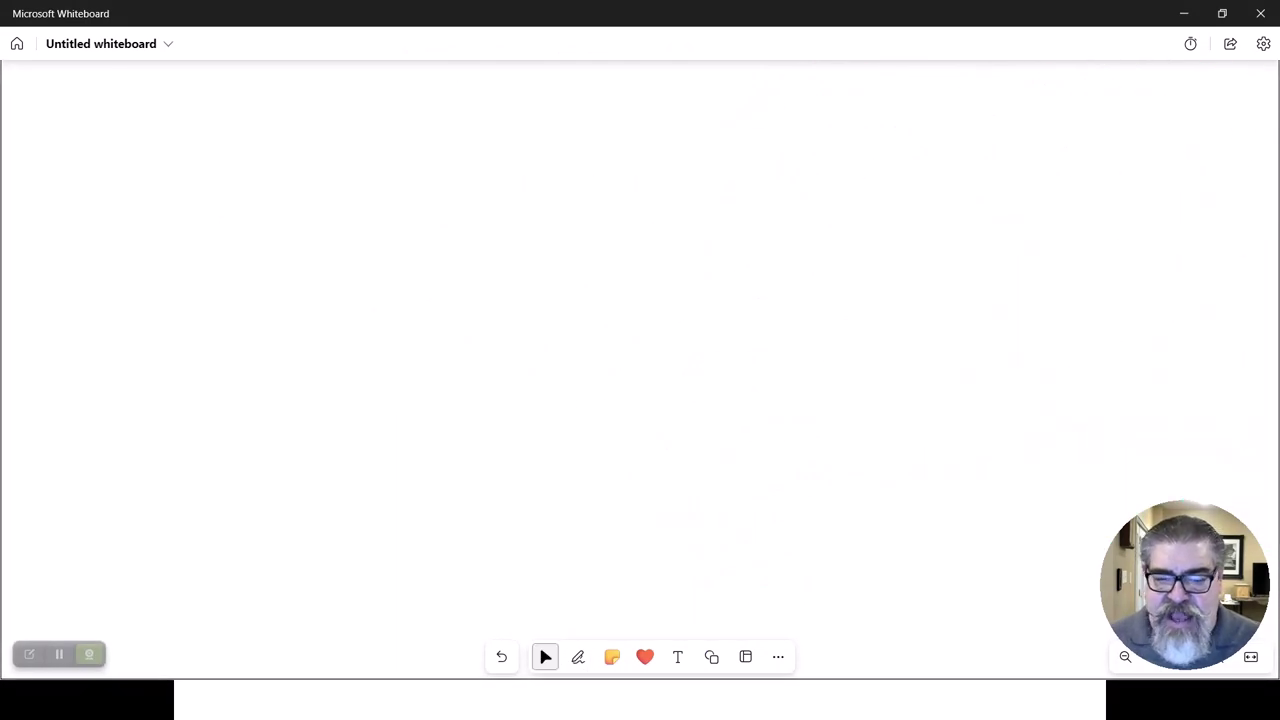
{"action": "left_click", "coordinate": [578, 656]}
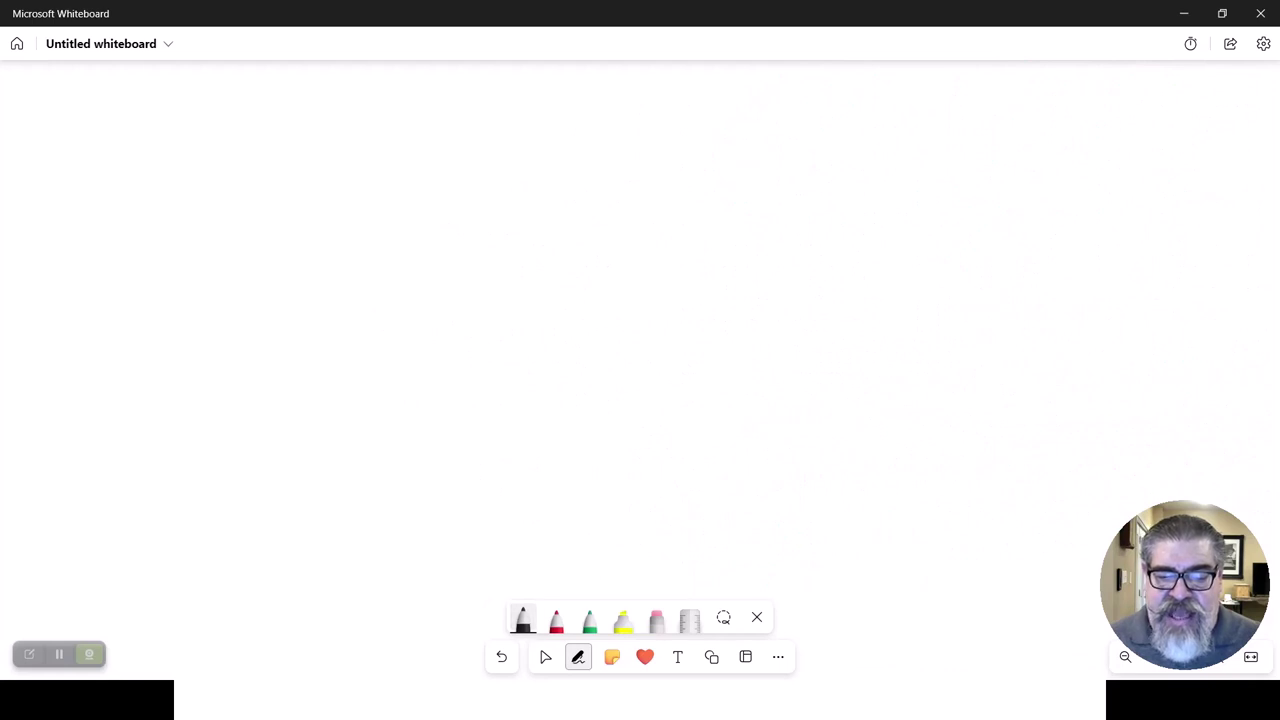
{"action": "left_click", "coordinate": [522, 617]}
{"action": "left_click", "coordinate": [522, 617]}
Step: Handwrite TENANT and FIRST in black ink
{"action": "left_click_drag", "start_coordinate": [282, 185], "coordinate": [285, 276]}
{"action": "mouse_move", "coordinate": [206, 211]}
{"action": "left_mouse_down"}
{"action": "mouse_move", "coordinate": [319, 178]}
{"action": "mouse_move", "coordinate": [362, 240]}
{"action": "left_mouse_up"}
{"action": "mouse_move", "coordinate": [322, 228]}
{"action": "left_mouse_down"}
{"action": "mouse_move", "coordinate": [364, 208]}
{"action": "mouse_move", "coordinate": [380, 168]}
{"action": "left_mouse_up"}
{"action": "mouse_move", "coordinate": [372, 248]}
{"action": "left_mouse_down"}
{"action": "mouse_move", "coordinate": [396, 172]}
{"action": "mouse_move", "coordinate": [420, 246]}
{"action": "left_mouse_up"}
{"action": "mouse_move", "coordinate": [442, 246]}
{"action": "left_mouse_down"}
{"action": "mouse_move", "coordinate": [458, 200]}
{"action": "mouse_move", "coordinate": [528, 228]}
{"action": "mouse_move", "coordinate": [588, 160]}
{"action": "left_mouse_up"}
{"action": "mouse_move", "coordinate": [613, 162]}
{"action": "left_mouse_down"}
{"action": "mouse_move", "coordinate": [613, 206]}
{"action": "mouse_move", "coordinate": [680, 160]}
{"action": "left_mouse_up"}
{"action": "mouse_move", "coordinate": [853, 142]}
{"action": "left_mouse_down"}
{"action": "mouse_move", "coordinate": [784, 215]}
{"action": "mouse_move", "coordinate": [816, 178]}
{"action": "left_mouse_up"}
{"action": "mouse_move", "coordinate": [838, 186]}
{"action": "left_mouse_down"}
{"action": "mouse_move", "coordinate": [840, 220]}
{"action": "mouse_move", "coordinate": [852, 158]}
{"action": "left_mouse_up"}
{"action": "mouse_move", "coordinate": [850, 164]}
{"action": "left_mouse_down"}
{"action": "mouse_move", "coordinate": [860, 186]}
{"action": "mouse_move", "coordinate": [900, 198]}
{"action": "left_mouse_up"}
{"action": "left_click_drag", "start_coordinate": [968, 170], "coordinate": [910, 208]}
{"action": "left_click_drag", "start_coordinate": [988, 150], "coordinate": [988, 205]}
{"action": "left_click_drag", "start_coordinate": [956, 162], "coordinate": [1028, 148]}
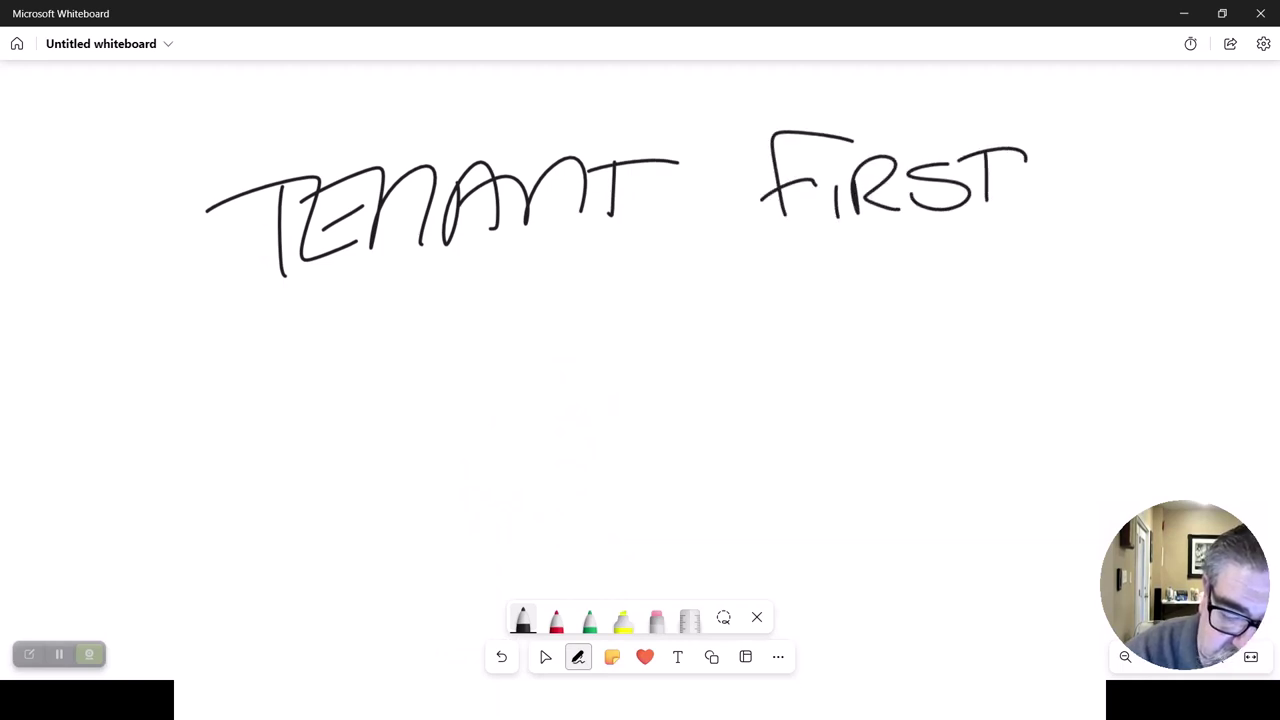
Step: Write 'REFUSAL to Buy.' below FIRST
{"action": "left_click_drag", "start_coordinate": [792, 280], "coordinate": [806, 338]}
{"action": "mouse_move", "coordinate": [742, 282]}
{"action": "left_mouse_down"}
{"action": "mouse_move", "coordinate": [830, 298]}
{"action": "mouse_move", "coordinate": [860, 320]}
{"action": "left_mouse_up"}
{"action": "mouse_move", "coordinate": [882, 278]}
{"action": "left_mouse_down"}
{"action": "mouse_move", "coordinate": [868, 318]}
{"action": "mouse_move", "coordinate": [906, 314]}
{"action": "left_mouse_up"}
{"action": "mouse_move", "coordinate": [866, 280]}
{"action": "left_mouse_down"}
{"action": "mouse_move", "coordinate": [958, 246]}
{"action": "mouse_move", "coordinate": [928, 355]}
{"action": "left_mouse_up"}
{"action": "mouse_move", "coordinate": [904, 300]}
{"action": "left_mouse_down"}
{"action": "mouse_move", "coordinate": [968, 286]}
{"action": "mouse_move", "coordinate": [1024, 300]}
{"action": "left_mouse_up"}
{"action": "mouse_move", "coordinate": [1064, 260]}
{"action": "left_mouse_down"}
{"action": "mouse_move", "coordinate": [1026, 302]}
{"action": "mouse_move", "coordinate": [1160, 282]}
{"action": "left_mouse_up"}
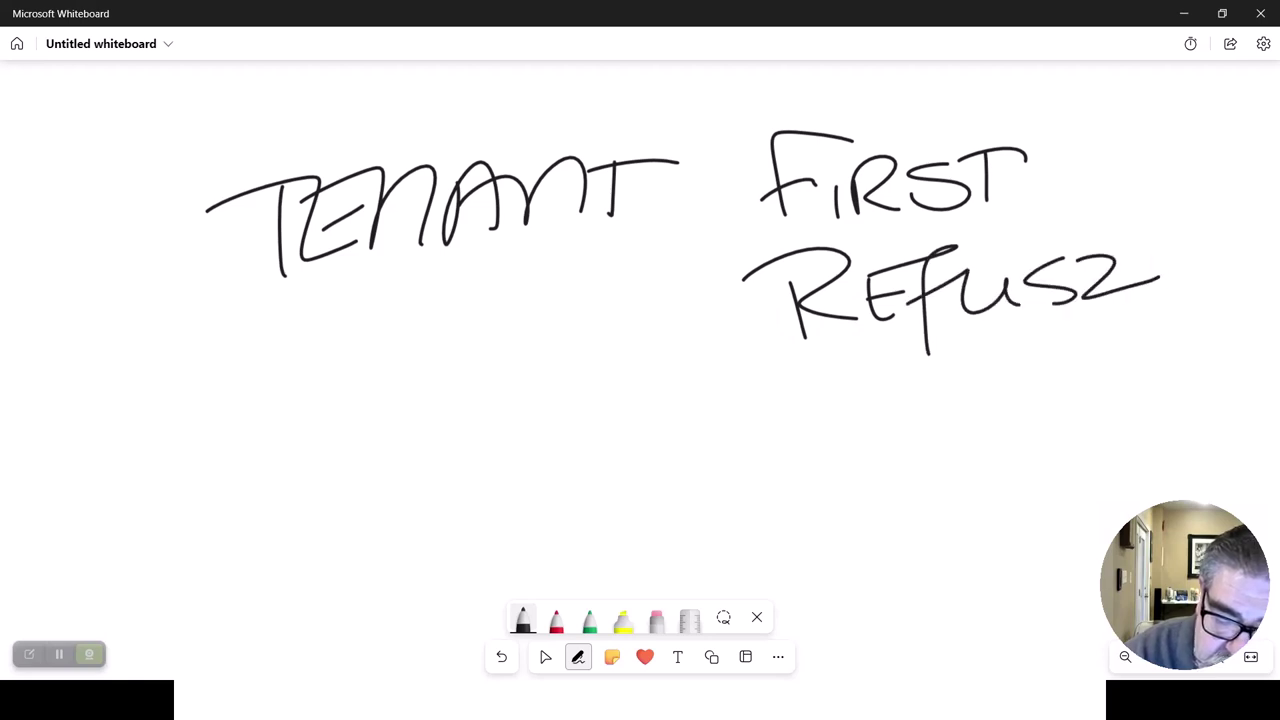
{"action": "left_click_drag", "start_coordinate": [1156, 212], "coordinate": [1154, 292]}
{"action": "left_click_drag", "start_coordinate": [808, 372], "coordinate": [818, 442]}
{"action": "left_click_drag", "start_coordinate": [770, 410], "coordinate": [850, 386]}
{"action": "left_click_drag", "start_coordinate": [966, 358], "coordinate": [966, 408]}
{"action": "mouse_move", "coordinate": [932, 356]}
{"action": "left_mouse_down"}
{"action": "mouse_move", "coordinate": [984, 342]}
{"action": "mouse_move", "coordinate": [972, 402]}
{"action": "left_mouse_up"}
{"action": "mouse_move", "coordinate": [1058, 348]}
{"action": "left_mouse_down"}
{"action": "mouse_move", "coordinate": [1064, 374]}
{"action": "mouse_move", "coordinate": [1114, 378]}
{"action": "left_mouse_up"}
{"action": "mouse_move", "coordinate": [1122, 344]}
{"action": "left_mouse_down"}
{"action": "mouse_move", "coordinate": [1134, 370]}
{"action": "mouse_move", "coordinate": [1158, 342]}
{"action": "left_mouse_up"}
{"action": "left_click_drag", "start_coordinate": [1162, 340], "coordinate": [1128, 424]}
{"action": "left_click", "coordinate": [1177, 396]}
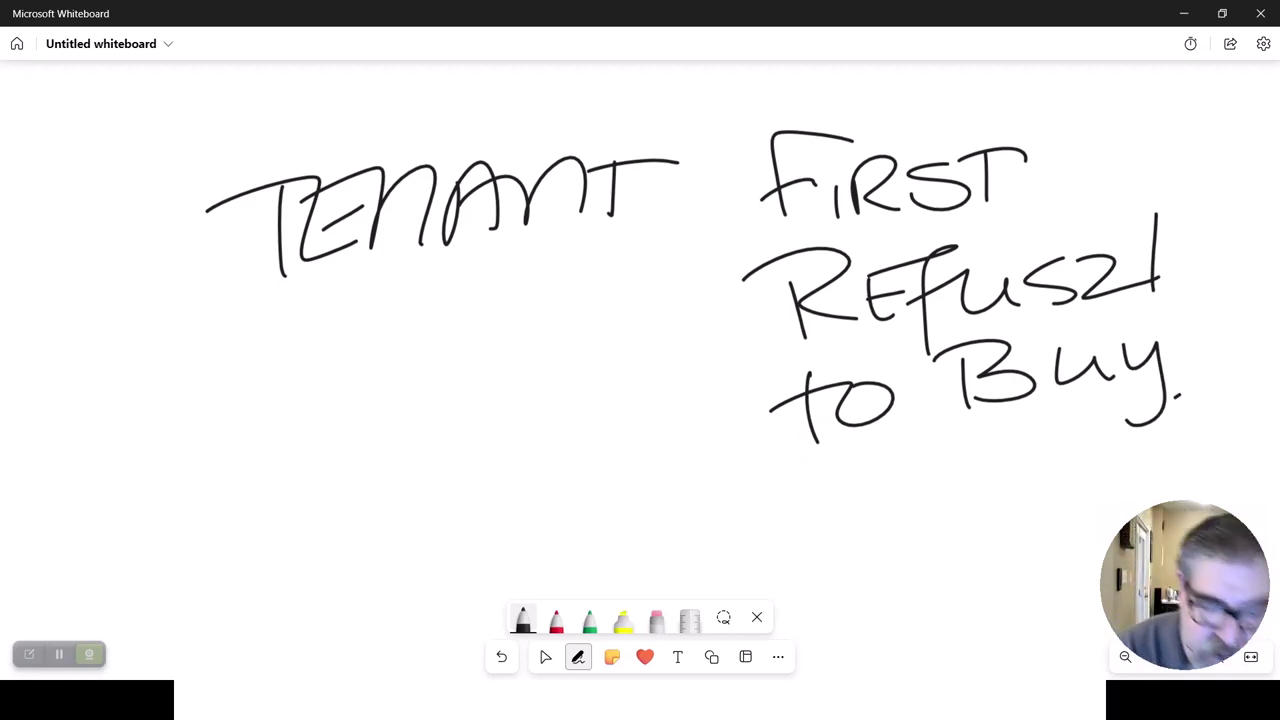
Step: Write 'Right of' under TENANT and draw a curved arrow from it up to FIRST
{"action": "left_click_drag", "start_coordinate": [160, 424], "coordinate": [164, 454]}
{"action": "left_click_drag", "start_coordinate": [208, 436], "coordinate": [216, 506]}
{"action": "left_click_drag", "start_coordinate": [160, 455], "coordinate": [262, 466]}
{"action": "left_click", "coordinate": [272, 463]}
{"action": "mouse_move", "coordinate": [310, 430]}
{"action": "left_mouse_down"}
{"action": "mouse_move", "coordinate": [334, 450]}
{"action": "mouse_move", "coordinate": [330, 494]}
{"action": "left_mouse_up"}
{"action": "left_click_drag", "start_coordinate": [328, 396], "coordinate": [380, 440]}
{"action": "left_click_drag", "start_coordinate": [396, 376], "coordinate": [404, 436]}
{"action": "left_click_drag", "start_coordinate": [378, 418], "coordinate": [410, 414]}
{"action": "mouse_move", "coordinate": [480, 382]}
{"action": "left_mouse_down"}
{"action": "mouse_move", "coordinate": [466, 398]}
{"action": "mouse_move", "coordinate": [490, 392]}
{"action": "left_mouse_up"}
{"action": "left_click_drag", "start_coordinate": [534, 344], "coordinate": [526, 440]}
{"action": "left_click_drag", "start_coordinate": [502, 400], "coordinate": [540, 396]}
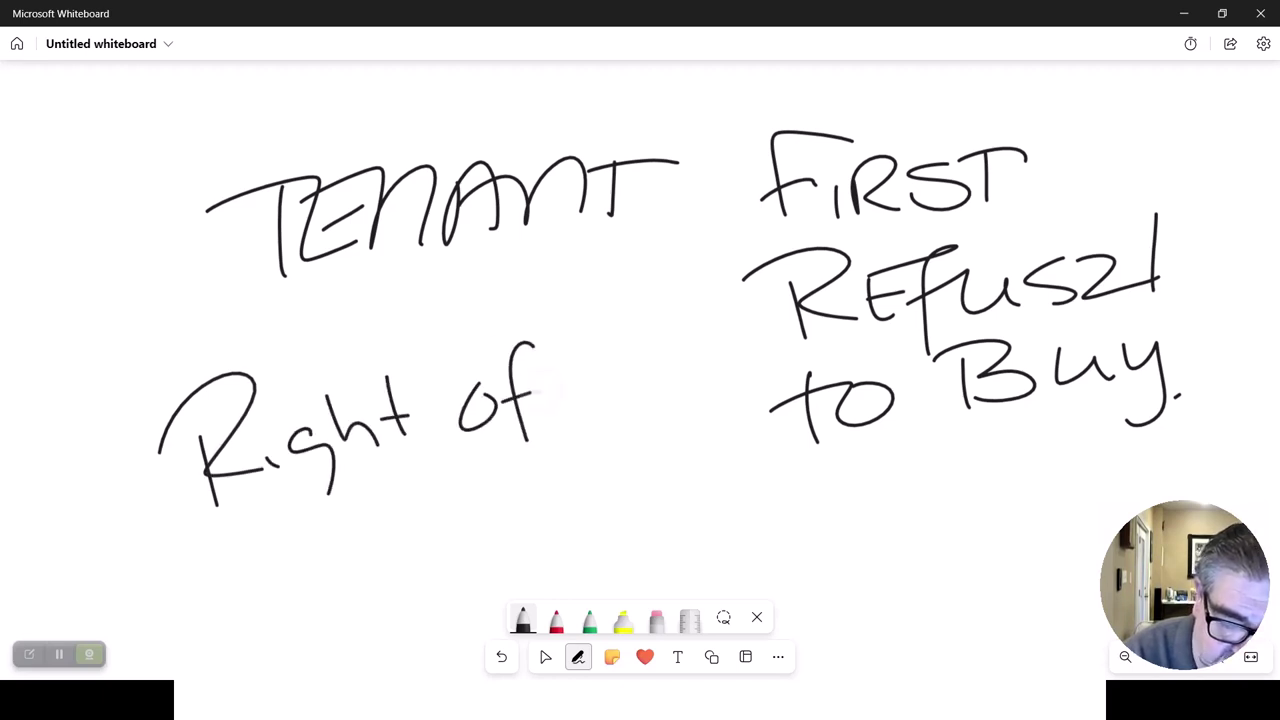
{"action": "mouse_move", "coordinate": [604, 358]}
{"action": "left_mouse_down"}
{"action": "mouse_move", "coordinate": [706, 166]}
{"action": "mouse_move", "coordinate": [834, 148]}
{"action": "mouse_move", "coordinate": [828, 126]}
{"action": "left_mouse_up"}
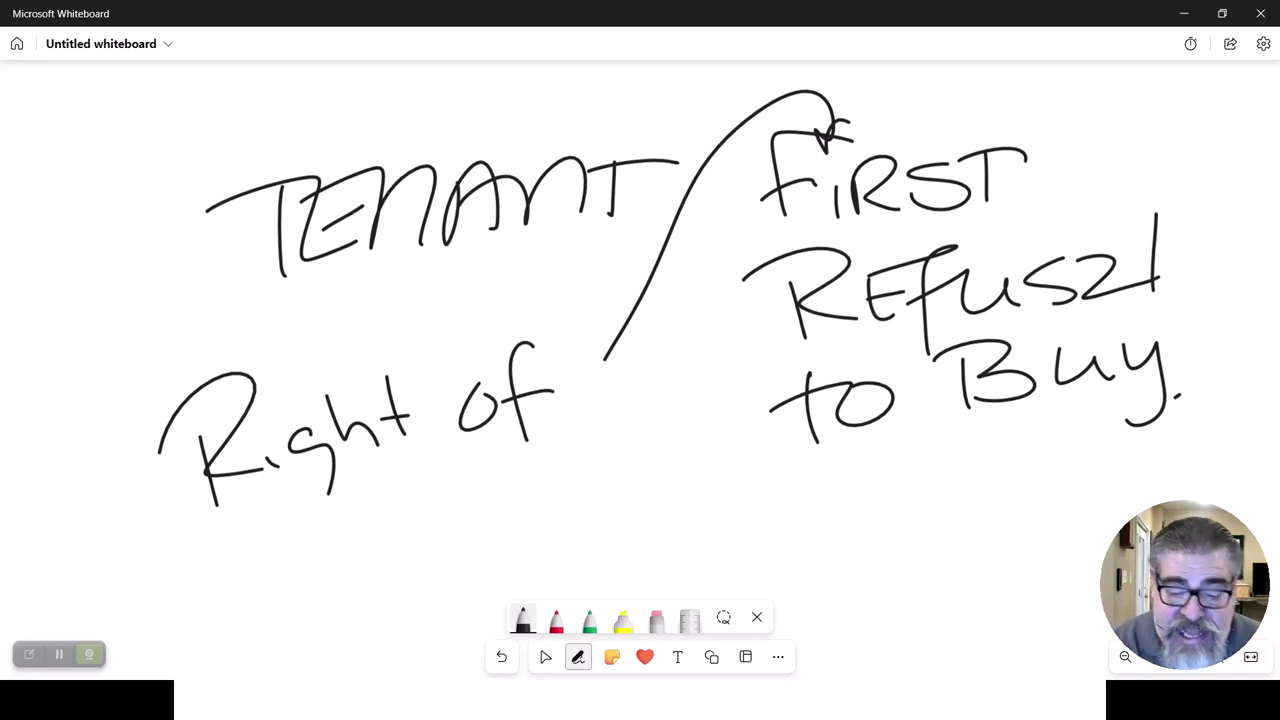
Step: Draw a black checkmark under 'Right of' and a red X beside 'to Buy.'
{"action": "mouse_move", "coordinate": [560, 473]}
{"action": "left_mouse_down"}
{"action": "mouse_move", "coordinate": [604, 490]}
{"action": "mouse_move", "coordinate": [661, 392]}
{"action": "left_mouse_up"}
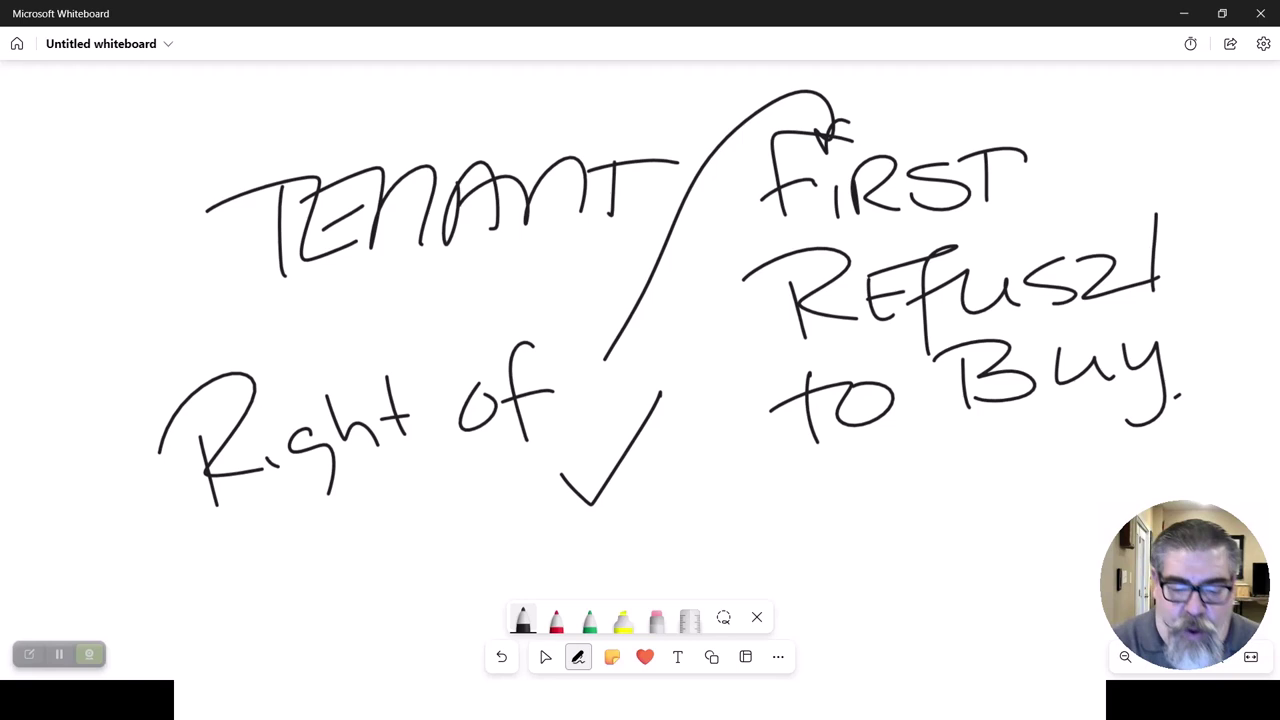
{"action": "left_click", "coordinate": [556, 619]}
{"action": "left_click_drag", "start_coordinate": [711, 448], "coordinate": [762, 516]}
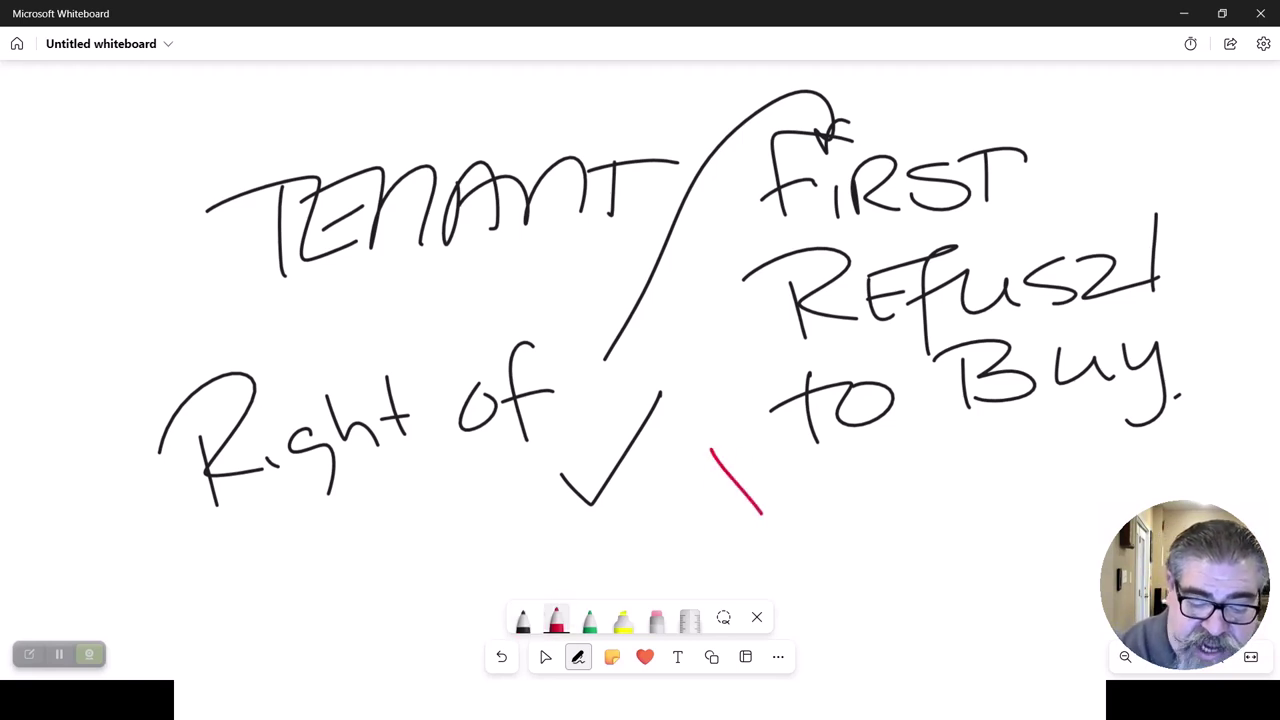
{"action": "left_click_drag", "start_coordinate": [759, 440], "coordinate": [708, 521]}
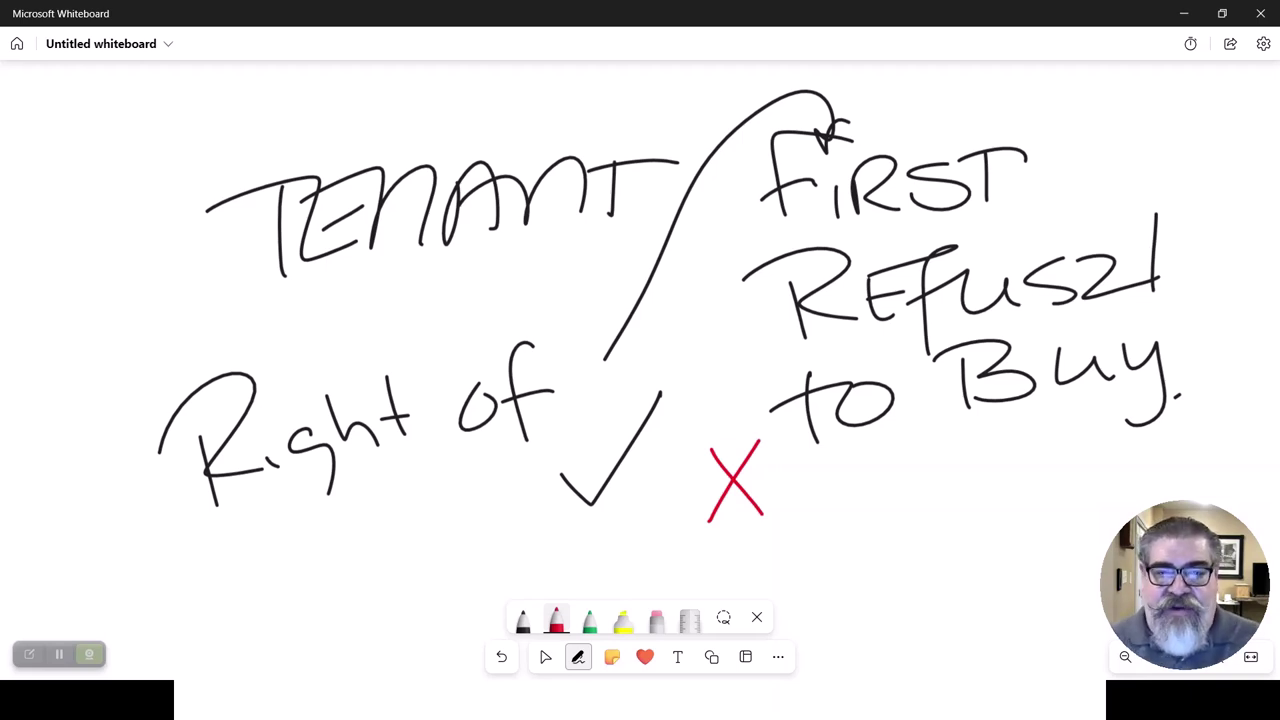
Step: Switch back to the REAL University lease slides in Acrobat
{"action": "key", "text": "alt+Tab"}
{"action": "key", "text": "alt+Tab"}
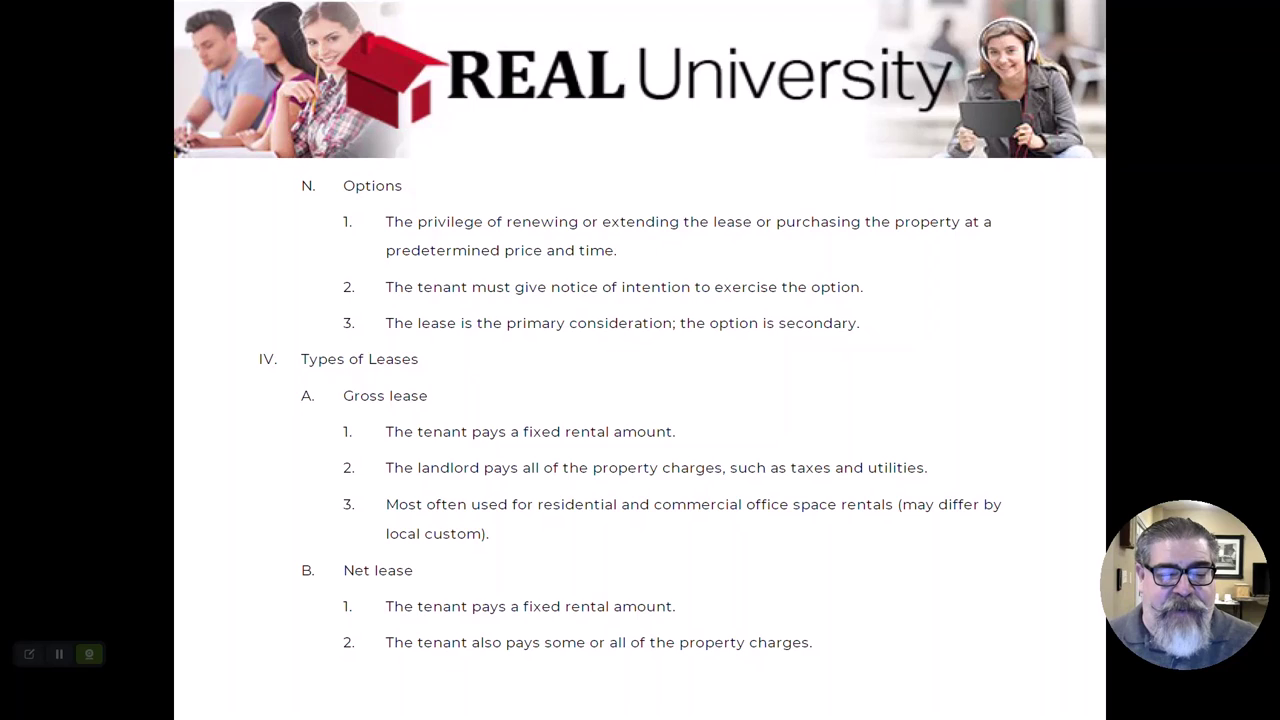
Step: Bring Microsoft Whiteboard back to the front after reviewing the Types of Leases outline
{"action": "key", "text": "alt+Tab"}
{"action": "key", "text": "alt+Tab"}
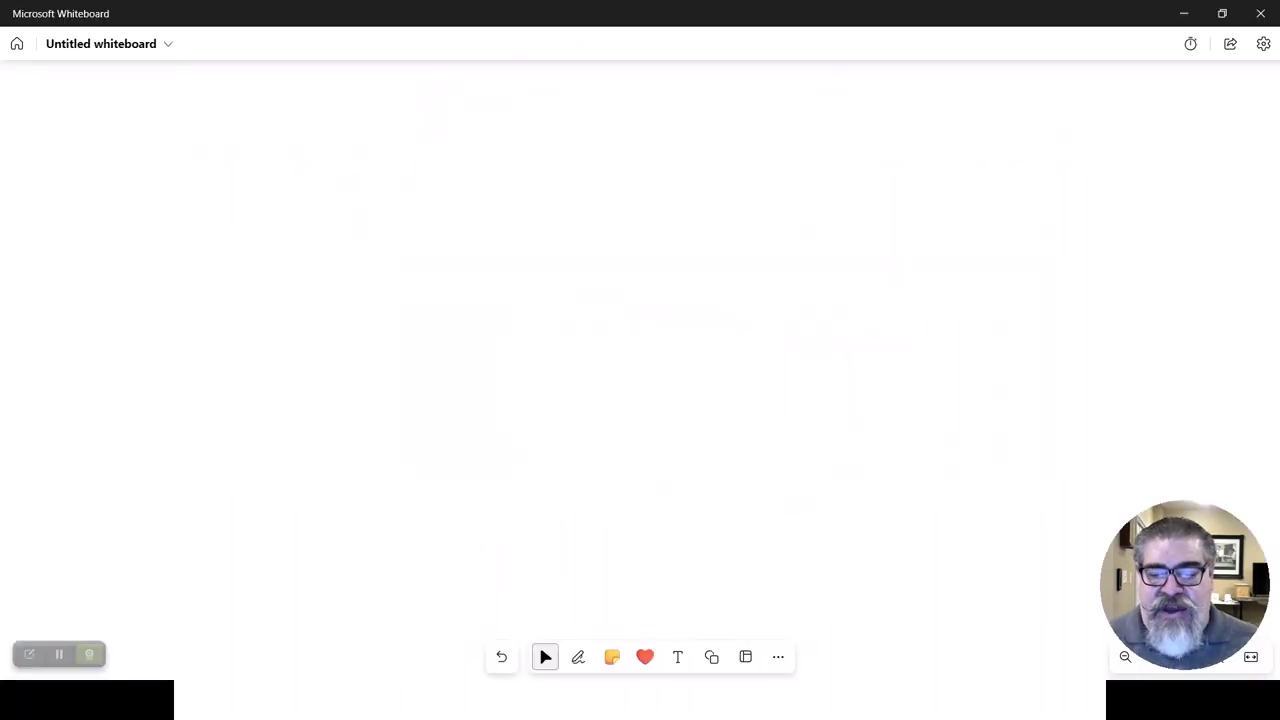
Step: Draw a black T with a curved arrow down to an L near the top centre
{"action": "left_click", "coordinate": [578, 657]}
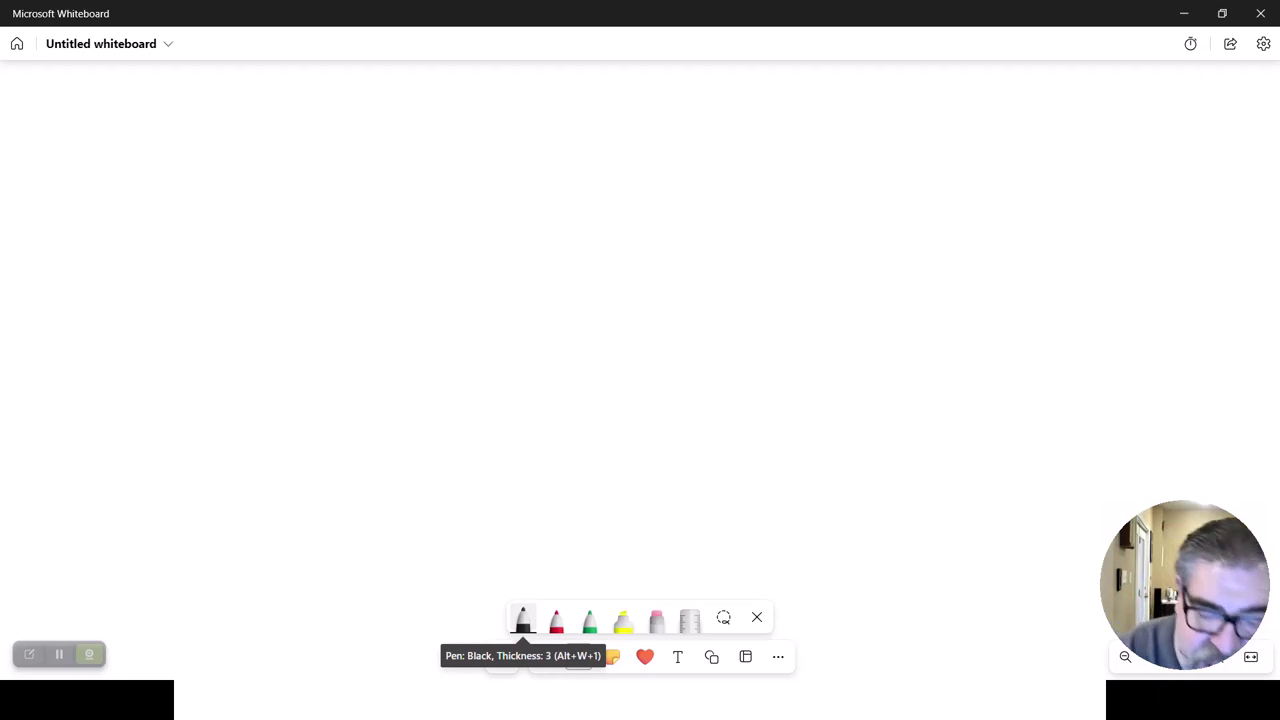
{"action": "mouse_move", "coordinate": [591, 102]}
{"action": "left_mouse_down"}
{"action": "mouse_move", "coordinate": [588, 122]}
{"action": "mouse_move", "coordinate": [638, 165]}
{"action": "mouse_move", "coordinate": [709, 131]}
{"action": "left_mouse_up"}
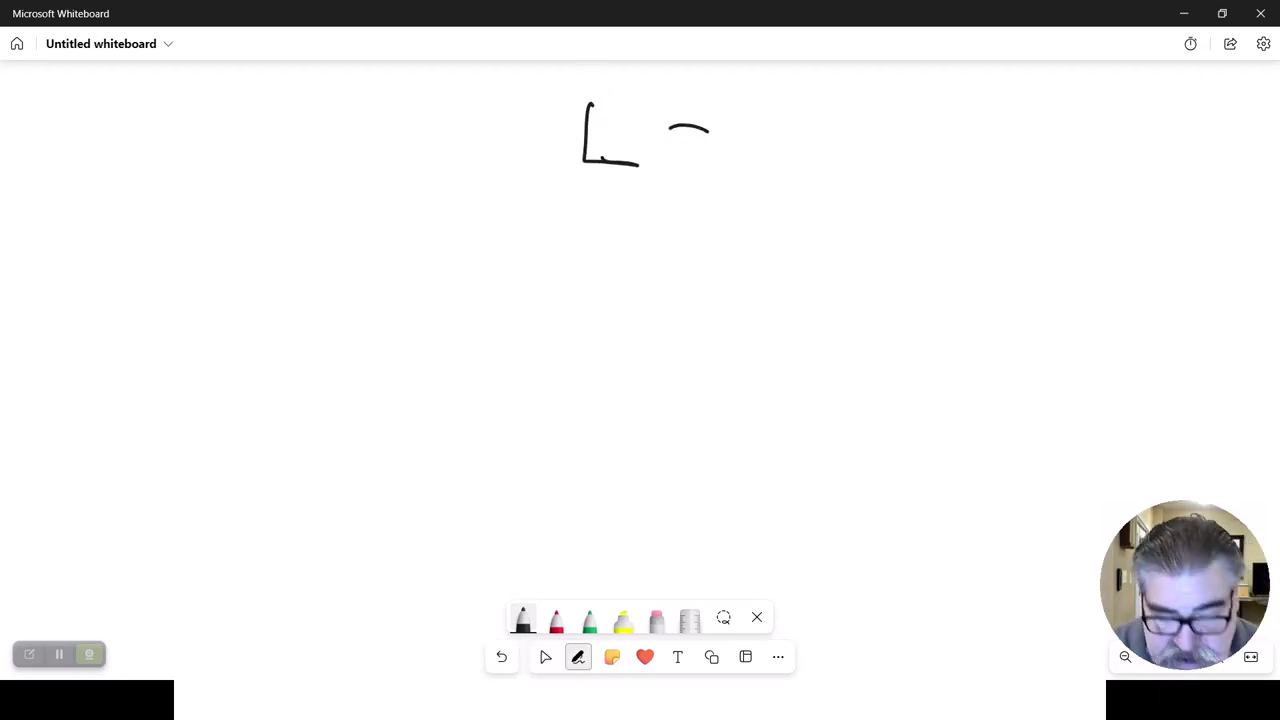
{"action": "key", "text": "ctrl+z"}
{"action": "key", "text": "ctrl+z"}
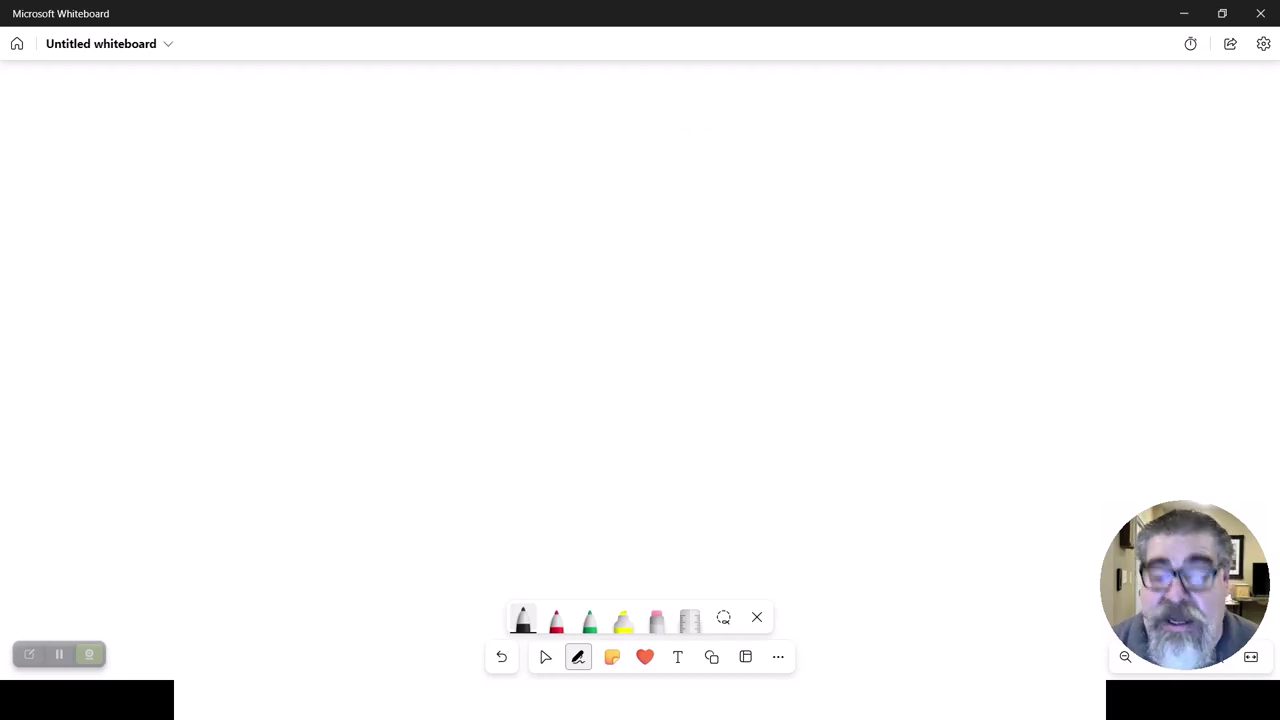
{"action": "left_click_drag", "start_coordinate": [588, 124], "coordinate": [580, 192]}
{"action": "mouse_move", "coordinate": [532, 117]}
{"action": "left_mouse_down"}
{"action": "mouse_move", "coordinate": [650, 116]}
{"action": "mouse_move", "coordinate": [794, 286]}
{"action": "mouse_move", "coordinate": [796, 365]}
{"action": "left_mouse_up"}
{"action": "mouse_move", "coordinate": [770, 337]}
{"action": "left_mouse_down"}
{"action": "mouse_move", "coordinate": [786, 354]}
{"action": "mouse_move", "coordinate": [835, 342]}
{"action": "left_mouse_up"}
{"action": "mouse_move", "coordinate": [806, 410]}
{"action": "left_mouse_down"}
{"action": "mouse_move", "coordinate": [794, 478]}
{"action": "mouse_move", "coordinate": [842, 470]}
{"action": "left_mouse_up"}
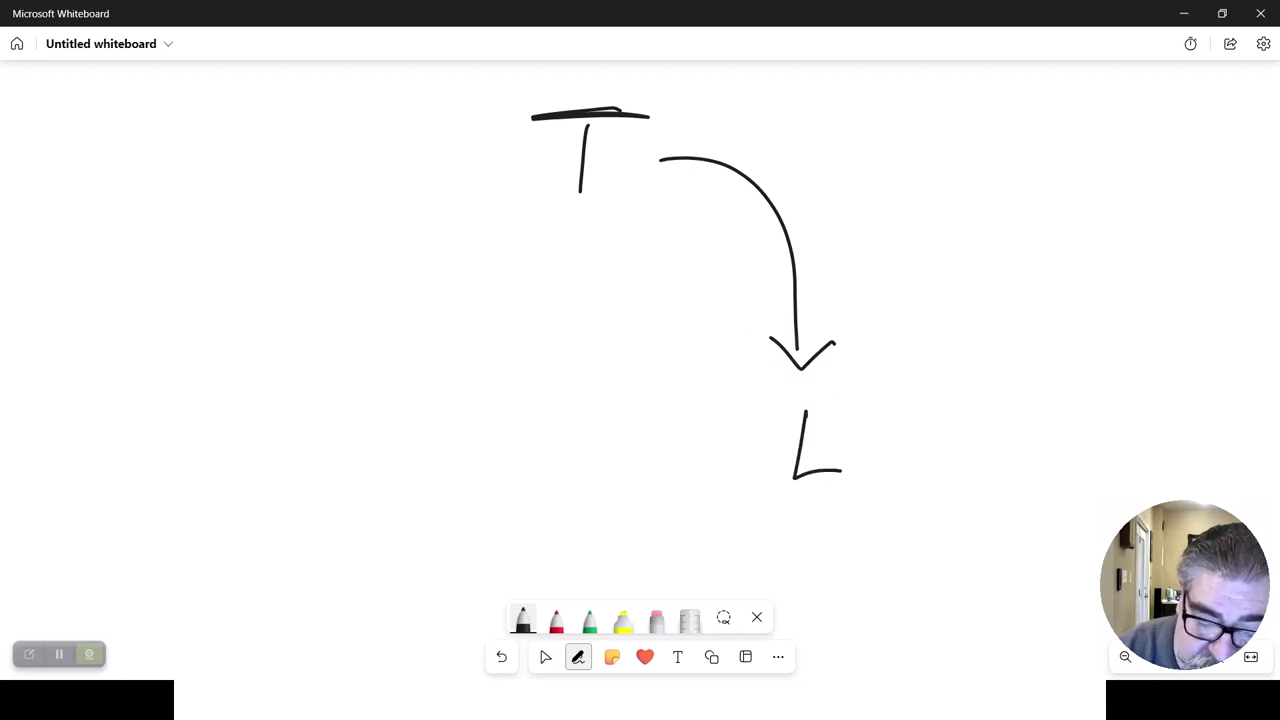
Step: Write '$ GROSS' in green at the top right
{"action": "left_click", "coordinate": [589, 620]}
{"action": "left_click_drag", "start_coordinate": [880, 112], "coordinate": [832, 154]}
{"action": "left_click_drag", "start_coordinate": [845, 108], "coordinate": [846, 162]}
{"action": "left_click_drag", "start_coordinate": [872, 100], "coordinate": [869, 158]}
{"action": "mouse_move", "coordinate": [971, 104]}
{"action": "left_mouse_down"}
{"action": "mouse_move", "coordinate": [950, 108]}
{"action": "mouse_move", "coordinate": [980, 195]}
{"action": "left_mouse_up"}
{"action": "left_click_drag", "start_coordinate": [1003, 132], "coordinate": [1004, 178]}
{"action": "mouse_move", "coordinate": [1003, 150]}
{"action": "left_mouse_down"}
{"action": "mouse_move", "coordinate": [1040, 118]}
{"action": "mouse_move", "coordinate": [1032, 176]}
{"action": "left_mouse_up"}
{"action": "mouse_move", "coordinate": [1062, 115]}
{"action": "left_mouse_down"}
{"action": "mouse_move", "coordinate": [1086, 130]}
{"action": "mouse_move", "coordinate": [1064, 116]}
{"action": "left_mouse_up"}
{"action": "mouse_move", "coordinate": [1144, 104]}
{"action": "left_mouse_down"}
{"action": "mouse_move", "coordinate": [1105, 112]}
{"action": "mouse_move", "coordinate": [1120, 162]}
{"action": "left_mouse_up"}
{"action": "mouse_move", "coordinate": [1200, 102]}
{"action": "left_mouse_down"}
{"action": "mouse_move", "coordinate": [1162, 116]}
{"action": "mouse_move", "coordinate": [1168, 164]}
{"action": "left_mouse_up"}
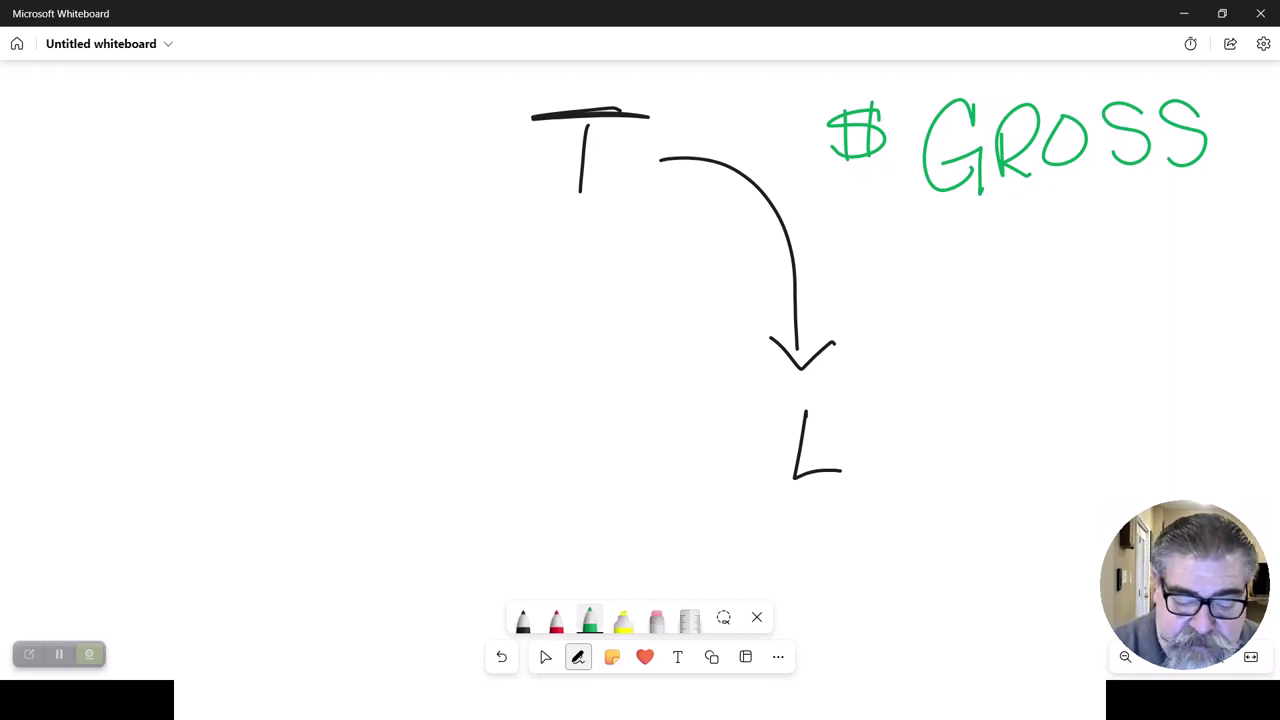
Step: Draw three red arrows pointing right from the L
{"action": "left_click", "coordinate": [556, 619]}
{"action": "mouse_move", "coordinate": [872, 440]}
{"action": "left_mouse_down"}
{"action": "mouse_move", "coordinate": [978, 405]}
{"action": "mouse_move", "coordinate": [1040, 403]}
{"action": "left_mouse_up"}
{"action": "mouse_move", "coordinate": [987, 389]}
{"action": "left_mouse_down"}
{"action": "mouse_move", "coordinate": [1022, 395]}
{"action": "mouse_move", "coordinate": [1012, 425]}
{"action": "left_mouse_up"}
{"action": "mouse_move", "coordinate": [892, 480]}
{"action": "left_mouse_down"}
{"action": "mouse_move", "coordinate": [1052, 458]}
{"action": "mouse_move", "coordinate": [1014, 477]}
{"action": "left_mouse_up"}
{"action": "left_click_drag", "start_coordinate": [906, 522], "coordinate": [1046, 506]}
{"action": "left_click_drag", "start_coordinate": [1046, 506], "coordinate": [1018, 528]}
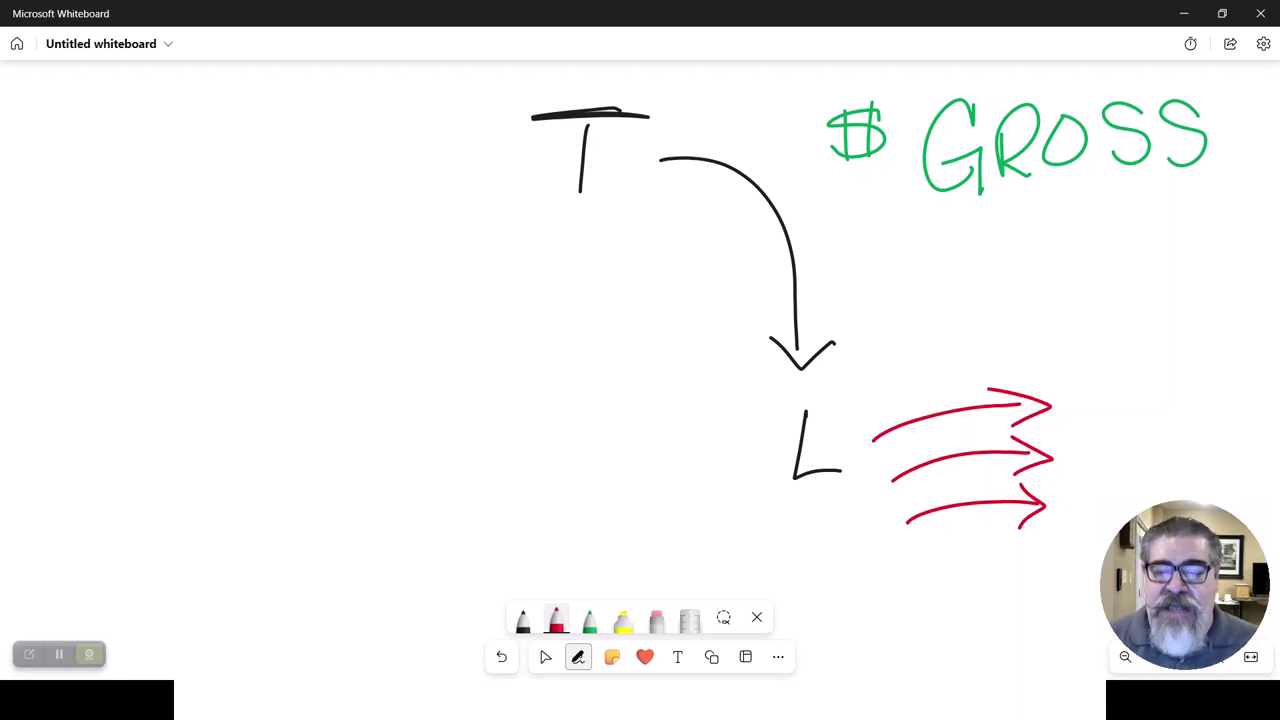
Step: Draw a black horizontal arrow across the curve ending at a handwritten 'RES.' label
{"action": "left_click", "coordinate": [522, 620]}
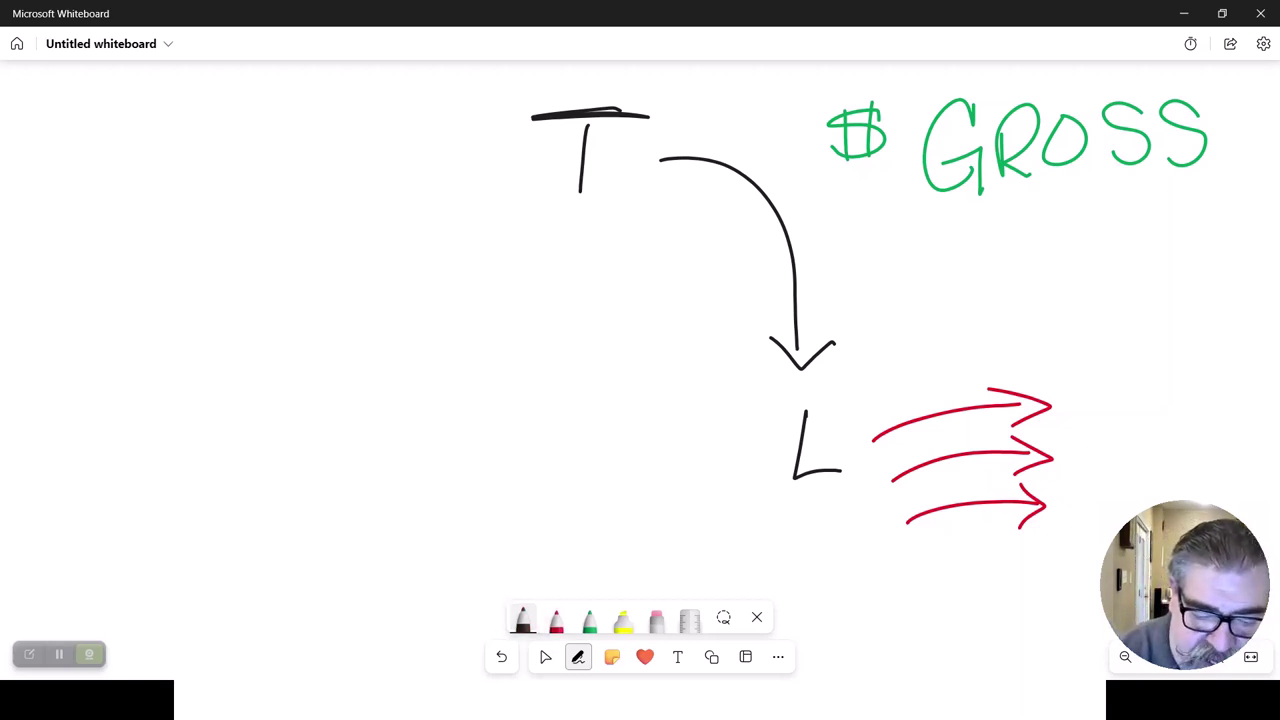
{"action": "mouse_move", "coordinate": [576, 306]}
{"action": "left_mouse_down"}
{"action": "mouse_move", "coordinate": [858, 297]}
{"action": "mouse_move", "coordinate": [864, 310]}
{"action": "mouse_move", "coordinate": [903, 292]}
{"action": "mouse_move", "coordinate": [907, 252]}
{"action": "left_mouse_up"}
{"action": "mouse_move", "coordinate": [907, 254]}
{"action": "left_mouse_down"}
{"action": "mouse_move", "coordinate": [932, 302]}
{"action": "mouse_move", "coordinate": [980, 294]}
{"action": "mouse_move", "coordinate": [972, 283]}
{"action": "left_mouse_up"}
{"action": "mouse_move", "coordinate": [952, 268]}
{"action": "left_mouse_down"}
{"action": "mouse_move", "coordinate": [986, 266]}
{"action": "mouse_move", "coordinate": [1012, 284]}
{"action": "mouse_move", "coordinate": [990, 298]}
{"action": "left_mouse_up"}
{"action": "left_click", "coordinate": [1028, 294]}
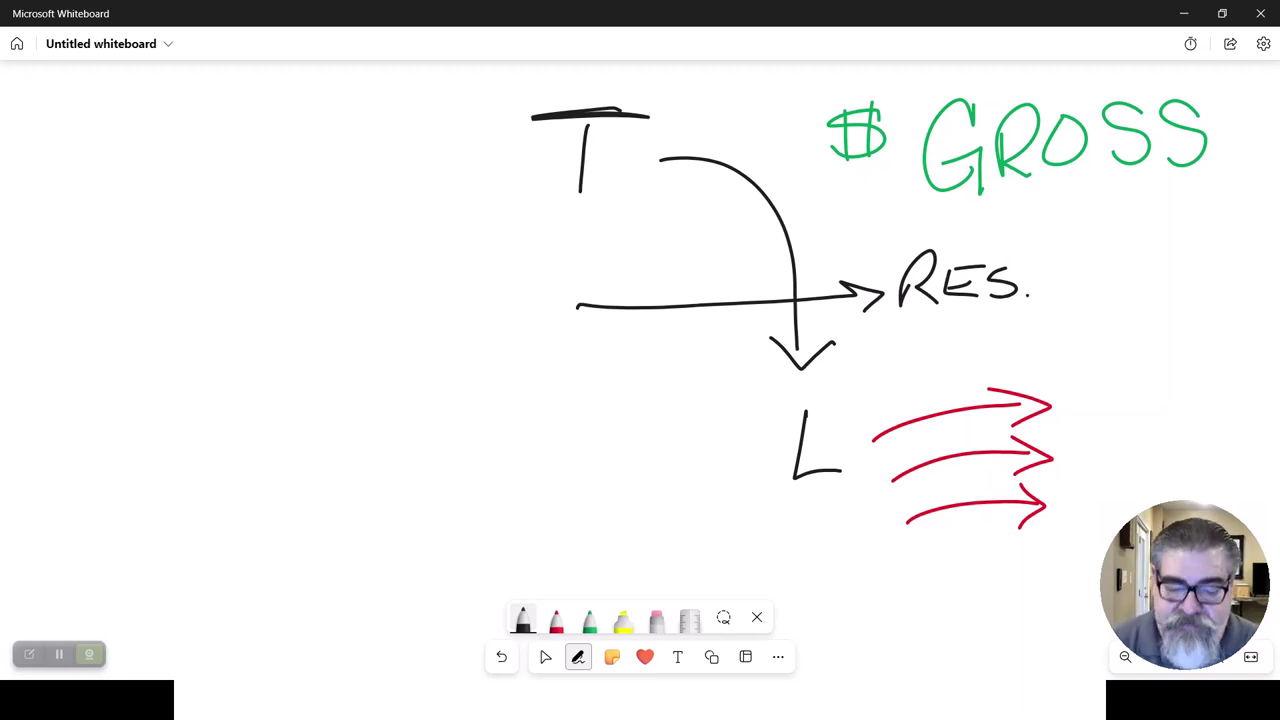
Step: In green, draw a curved arrow from the T to a second L and a dollar sign at top left
{"action": "left_click", "coordinate": [589, 618]}
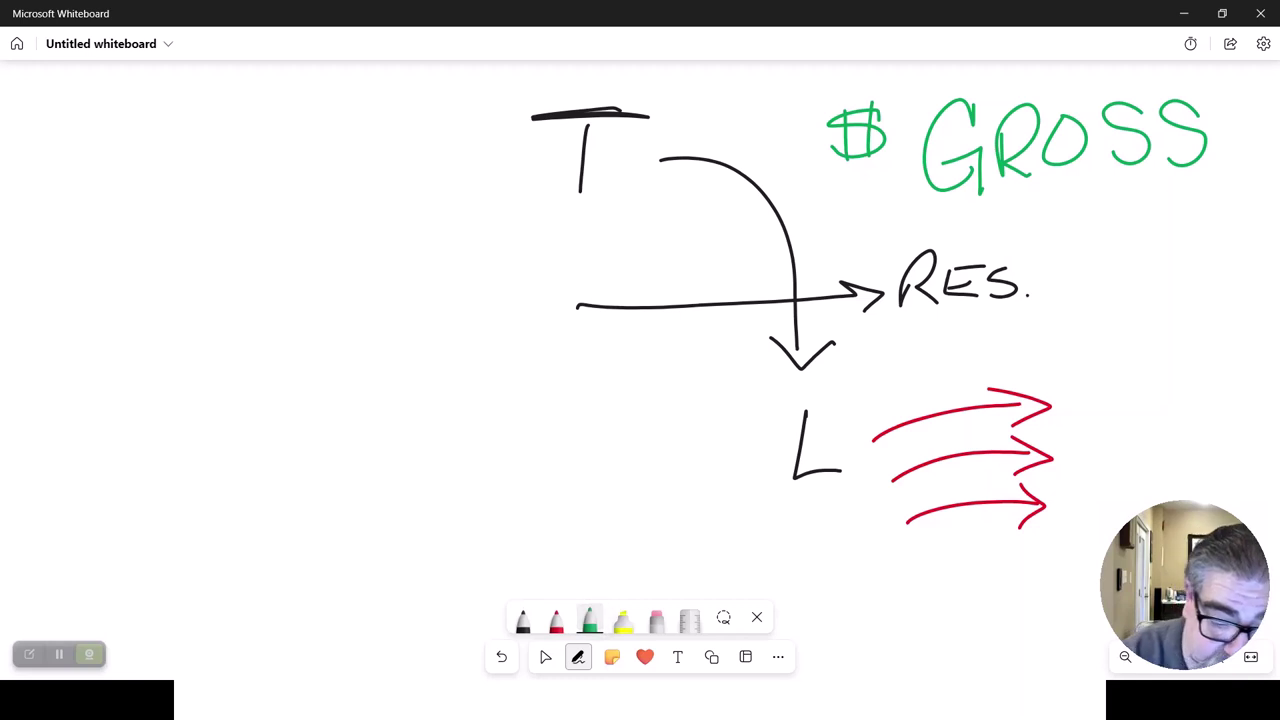
{"action": "mouse_move", "coordinate": [560, 158]}
{"action": "left_mouse_down"}
{"action": "mouse_move", "coordinate": [421, 197]}
{"action": "mouse_move", "coordinate": [316, 364]}
{"action": "mouse_move", "coordinate": [318, 380]}
{"action": "mouse_move", "coordinate": [366, 366]}
{"action": "left_mouse_up"}
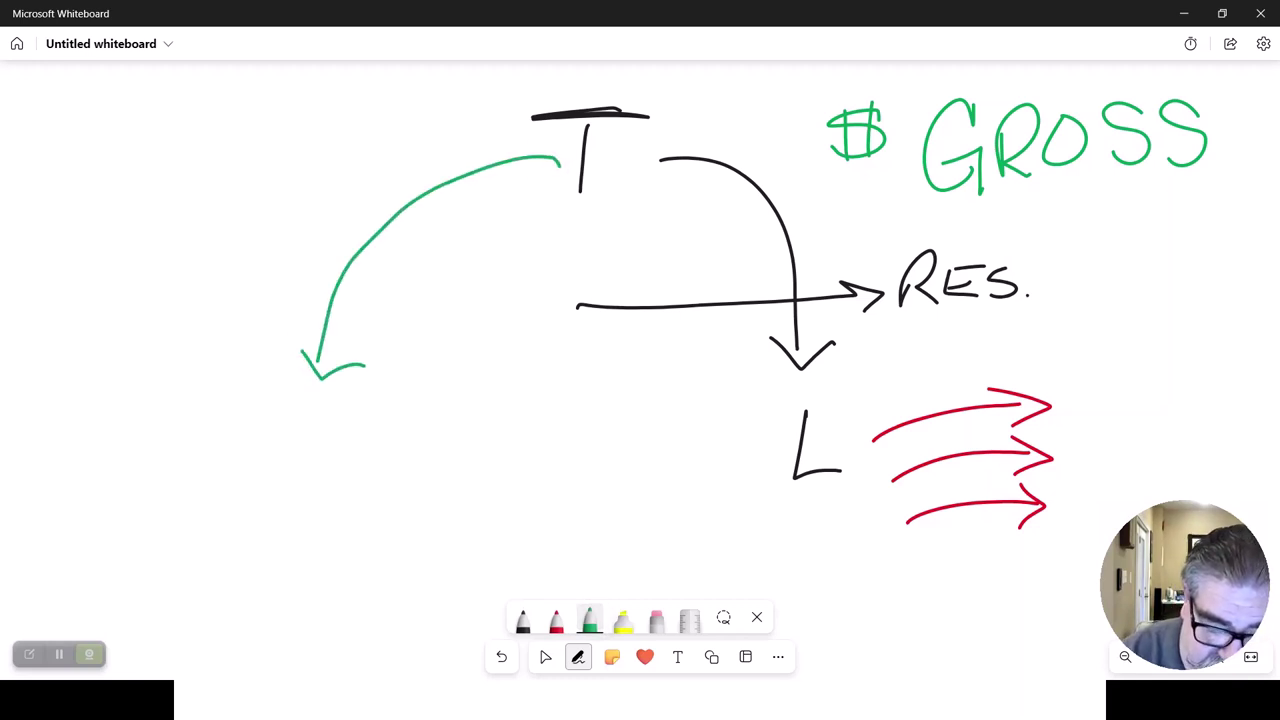
{"action": "mouse_move", "coordinate": [322, 410]}
{"action": "left_mouse_down"}
{"action": "mouse_move", "coordinate": [310, 474]}
{"action": "mouse_move", "coordinate": [388, 465]}
{"action": "mouse_move", "coordinate": [310, 474]}
{"action": "left_mouse_up"}
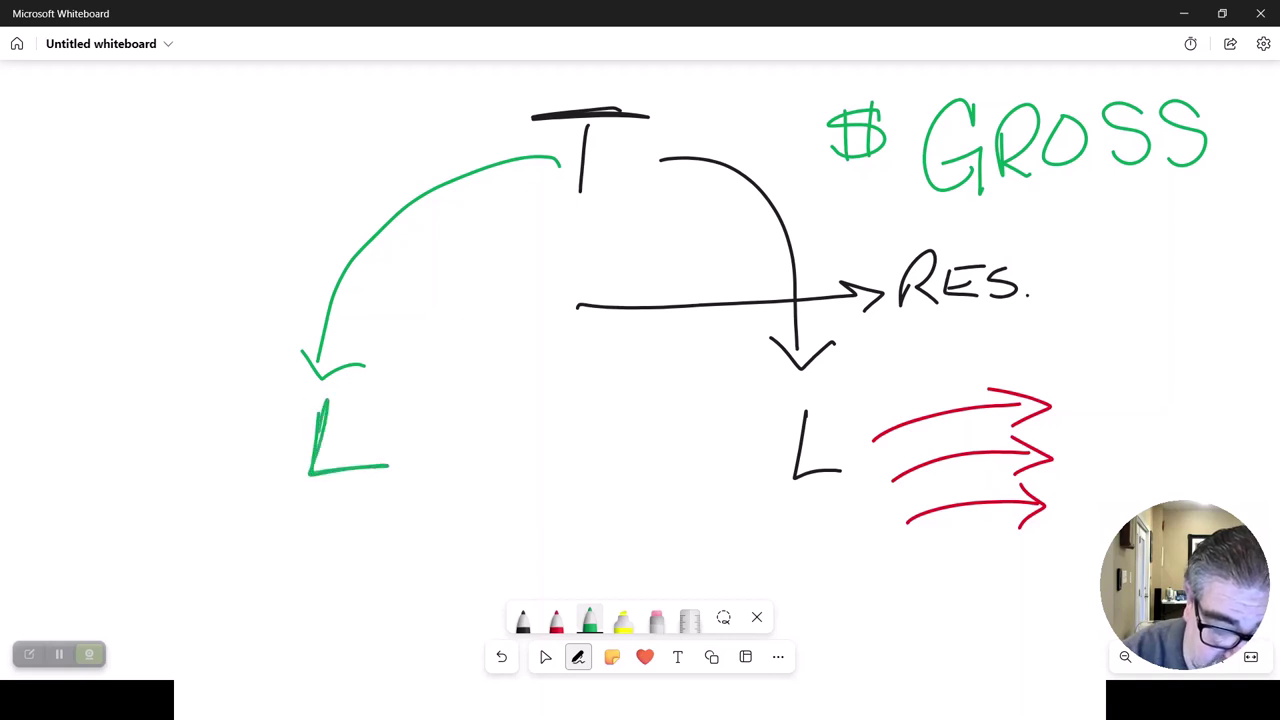
{"action": "mouse_move", "coordinate": [277, 136]}
{"action": "left_mouse_down"}
{"action": "mouse_move", "coordinate": [214, 142]}
{"action": "mouse_move", "coordinate": [198, 188]}
{"action": "left_mouse_up"}
{"action": "left_click_drag", "start_coordinate": [230, 128], "coordinate": [226, 184]}
{"action": "left_click_drag", "start_coordinate": [252, 124], "coordinate": [246, 206]}
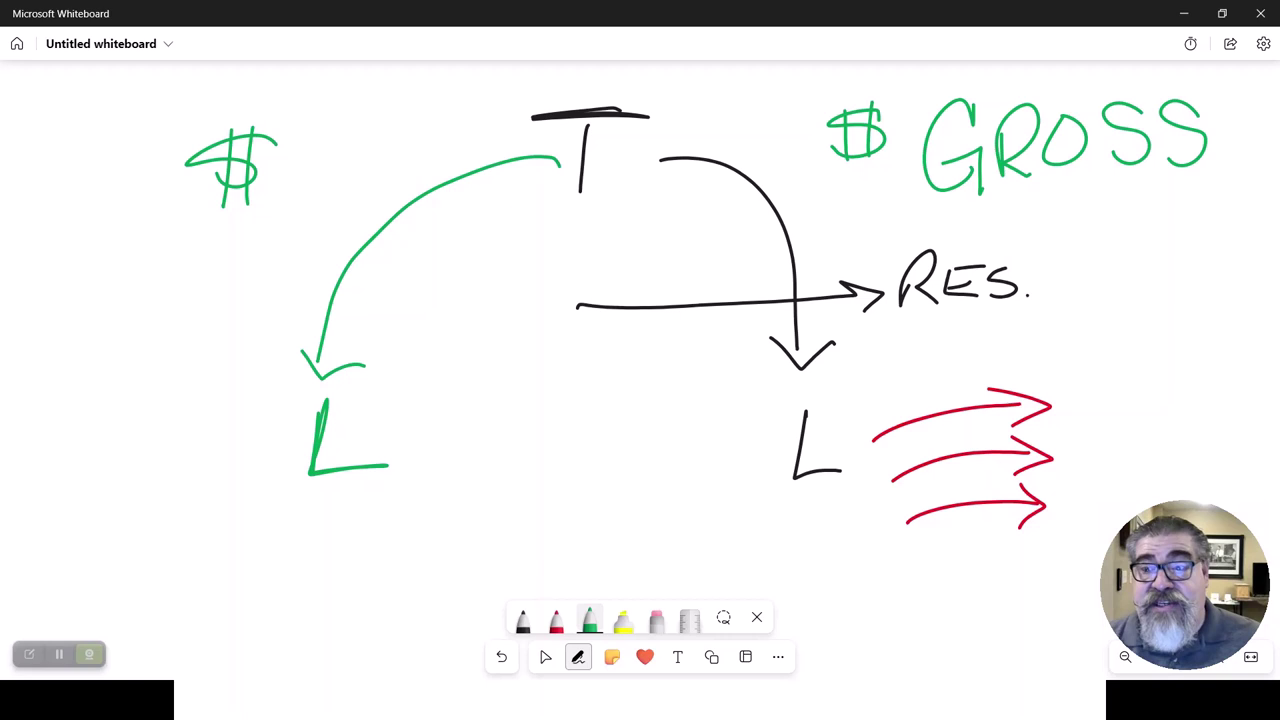
Step: Draw red arrows fanning out above the T, then write NET in green under the dollar sign
{"action": "left_click", "coordinate": [556, 619]}
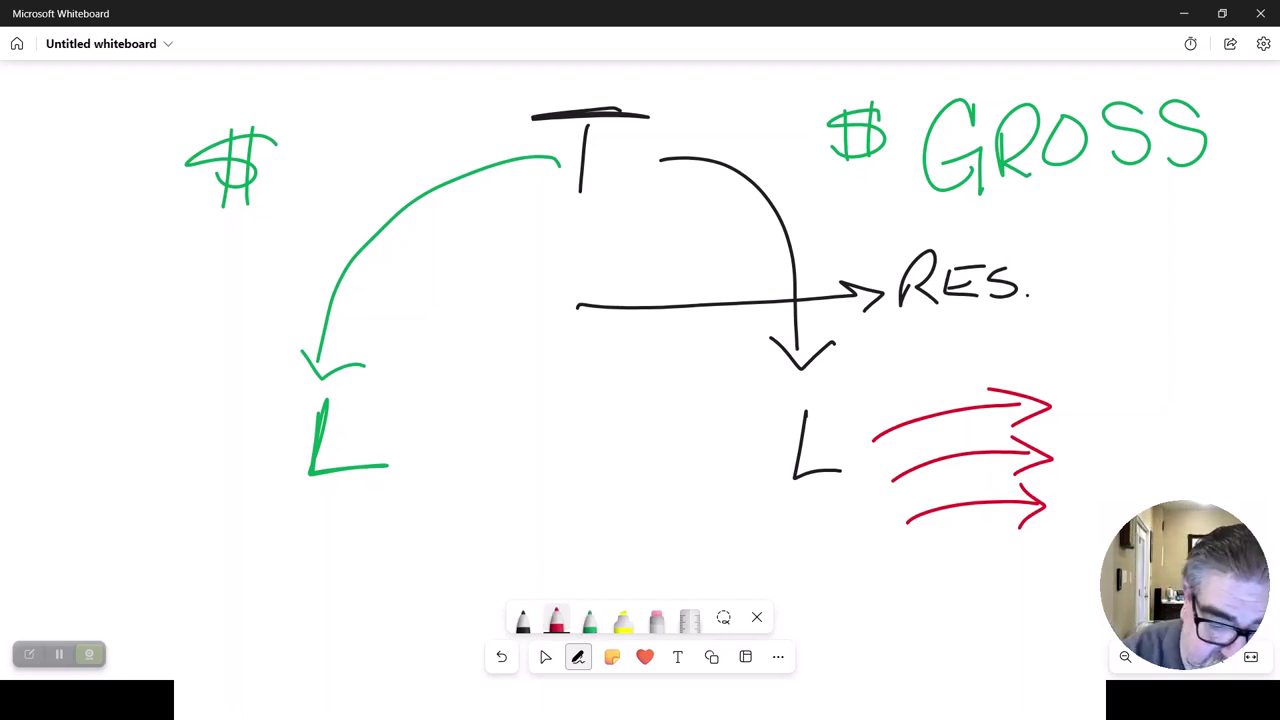
{"action": "left_click_drag", "start_coordinate": [544, 120], "coordinate": [468, 74]}
{"action": "mouse_move", "coordinate": [532, 148]}
{"action": "left_mouse_down"}
{"action": "mouse_move", "coordinate": [454, 100]}
{"action": "mouse_move", "coordinate": [448, 112]}
{"action": "mouse_move", "coordinate": [450, 88]}
{"action": "mouse_move", "coordinate": [496, 76]}
{"action": "left_mouse_up"}
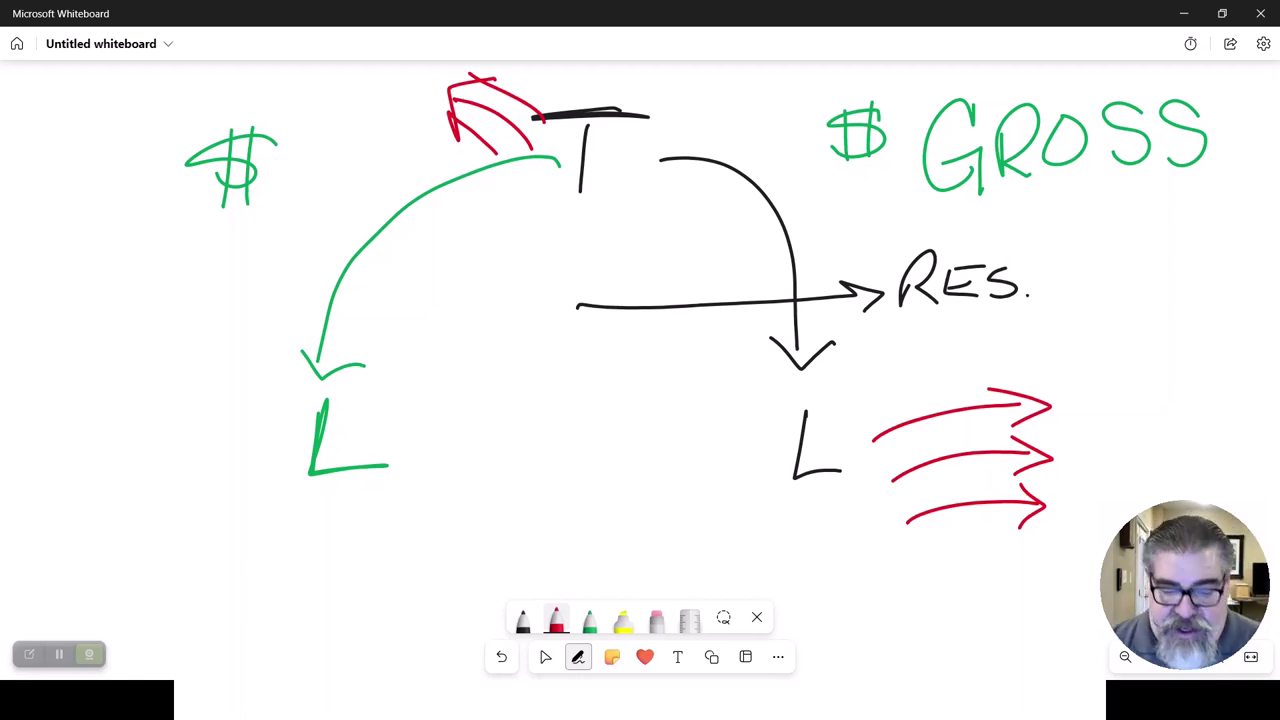
{"action": "left_click", "coordinate": [589, 619]}
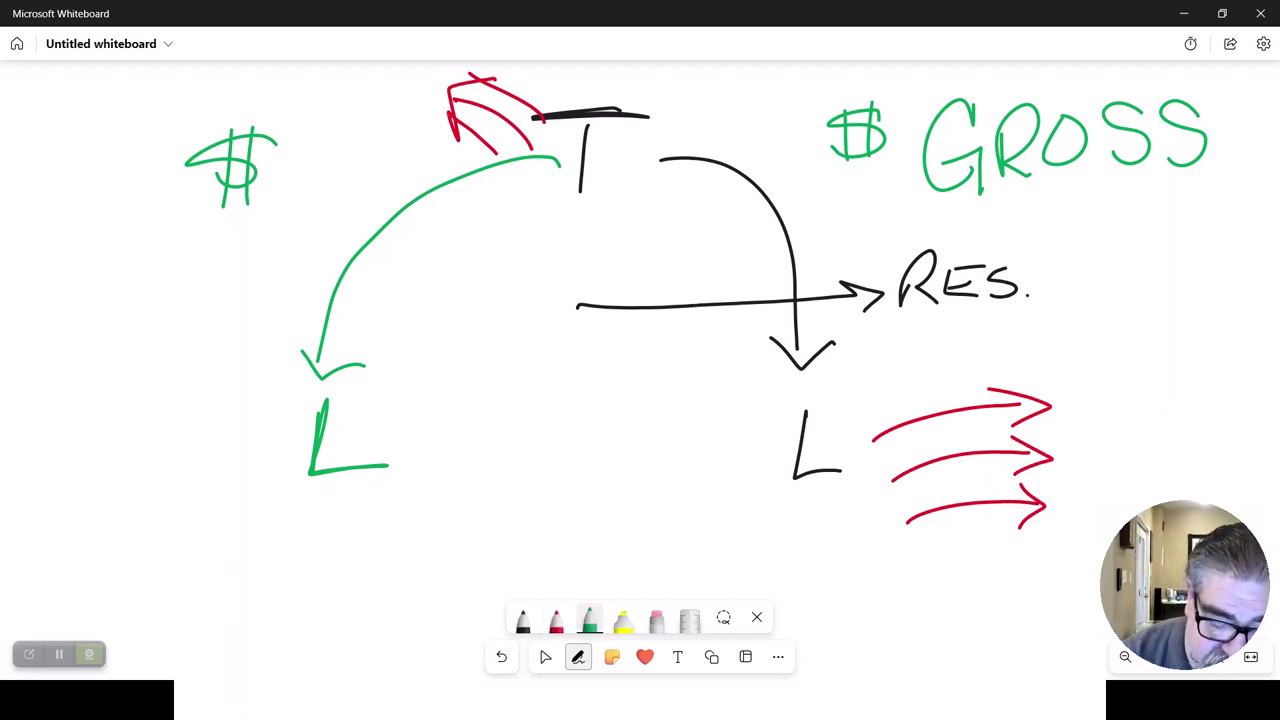
{"action": "mouse_move", "coordinate": [128, 298]}
{"action": "left_mouse_down"}
{"action": "mouse_move", "coordinate": [132, 278]}
{"action": "mouse_move", "coordinate": [166, 290]}
{"action": "mouse_move", "coordinate": [190, 236]}
{"action": "mouse_move", "coordinate": [200, 272]}
{"action": "mouse_move", "coordinate": [242, 268]}
{"action": "mouse_move", "coordinate": [236, 250]}
{"action": "left_mouse_up"}
{"action": "mouse_move", "coordinate": [206, 236]}
{"action": "left_mouse_down"}
{"action": "mouse_move", "coordinate": [244, 224]}
{"action": "mouse_move", "coordinate": [266, 270]}
{"action": "mouse_move", "coordinate": [298, 214]}
{"action": "left_mouse_up"}
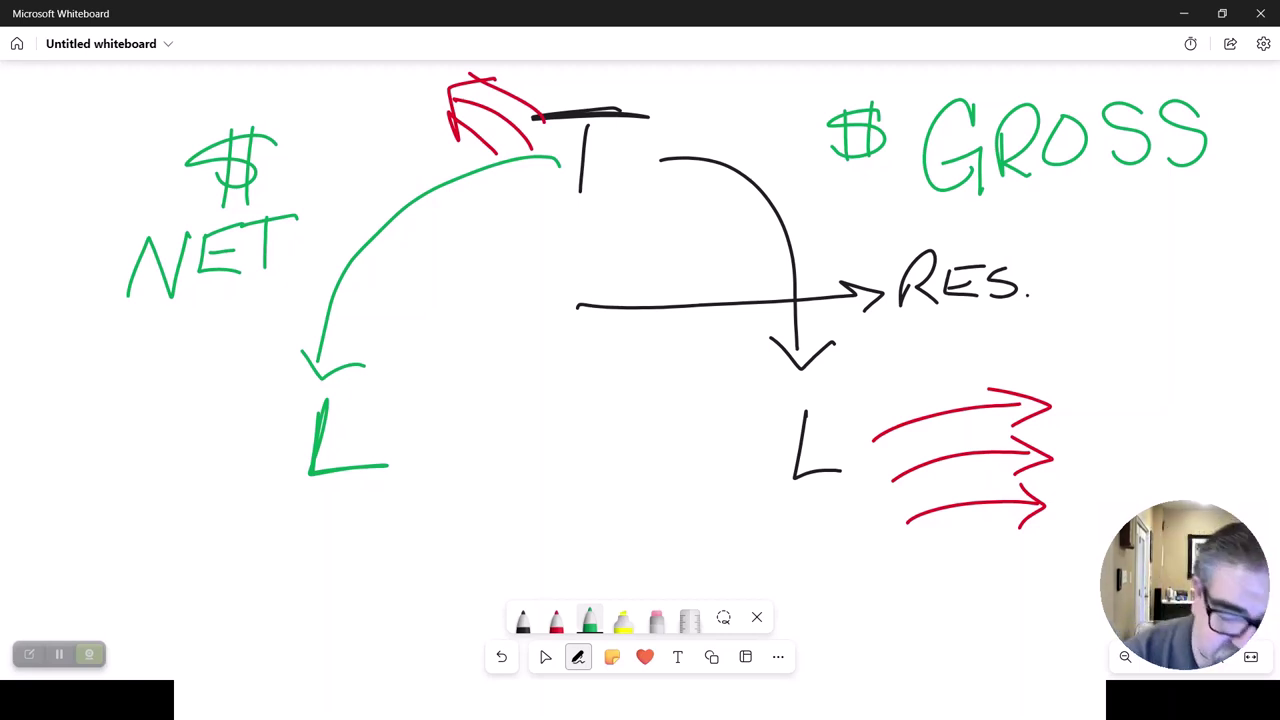
Step: Draw a green left arrow to 'COMM.', box the left L, and write 6% beside it
{"action": "mouse_move", "coordinate": [583, 338]}
{"action": "left_mouse_down"}
{"action": "mouse_move", "coordinate": [220, 326]}
{"action": "mouse_move", "coordinate": [278, 315]}
{"action": "left_mouse_up"}
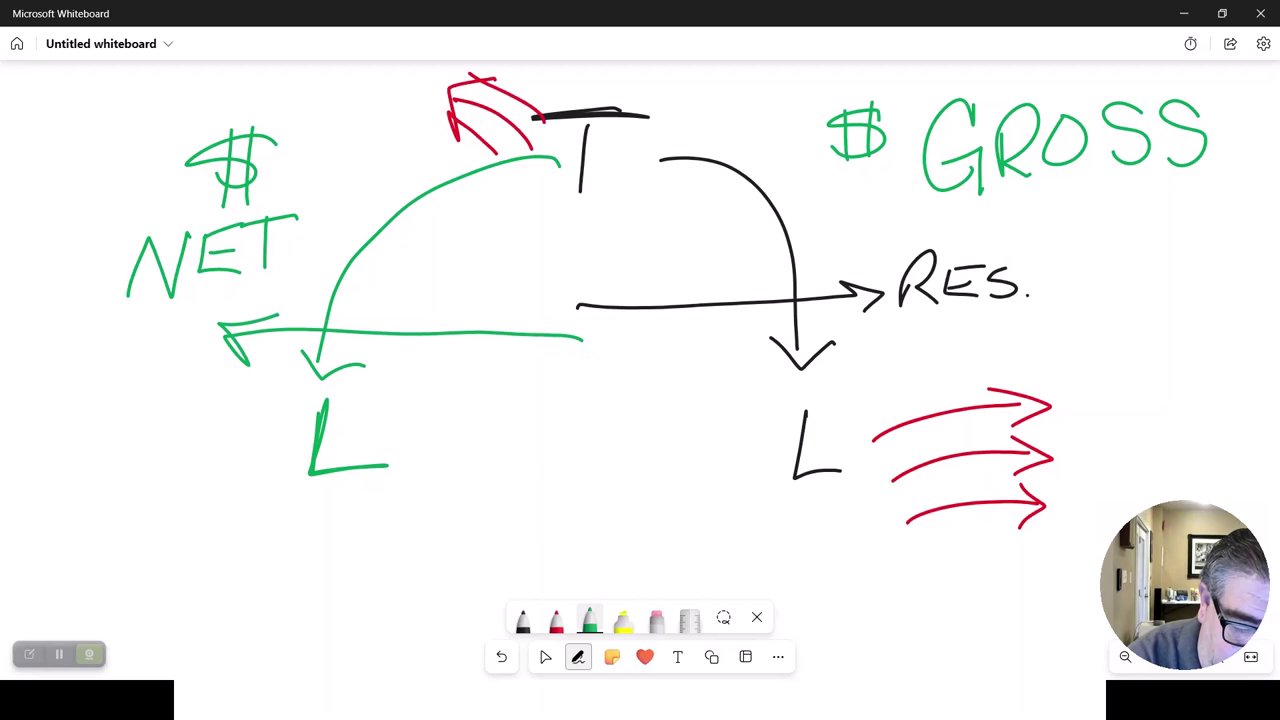
{"action": "mouse_move", "coordinate": [98, 328]}
{"action": "left_mouse_down"}
{"action": "mouse_move", "coordinate": [100, 372]}
{"action": "mouse_move", "coordinate": [126, 356]}
{"action": "mouse_move", "coordinate": [192, 364]}
{"action": "mouse_move", "coordinate": [210, 332]}
{"action": "mouse_move", "coordinate": [218, 362]}
{"action": "left_mouse_up"}
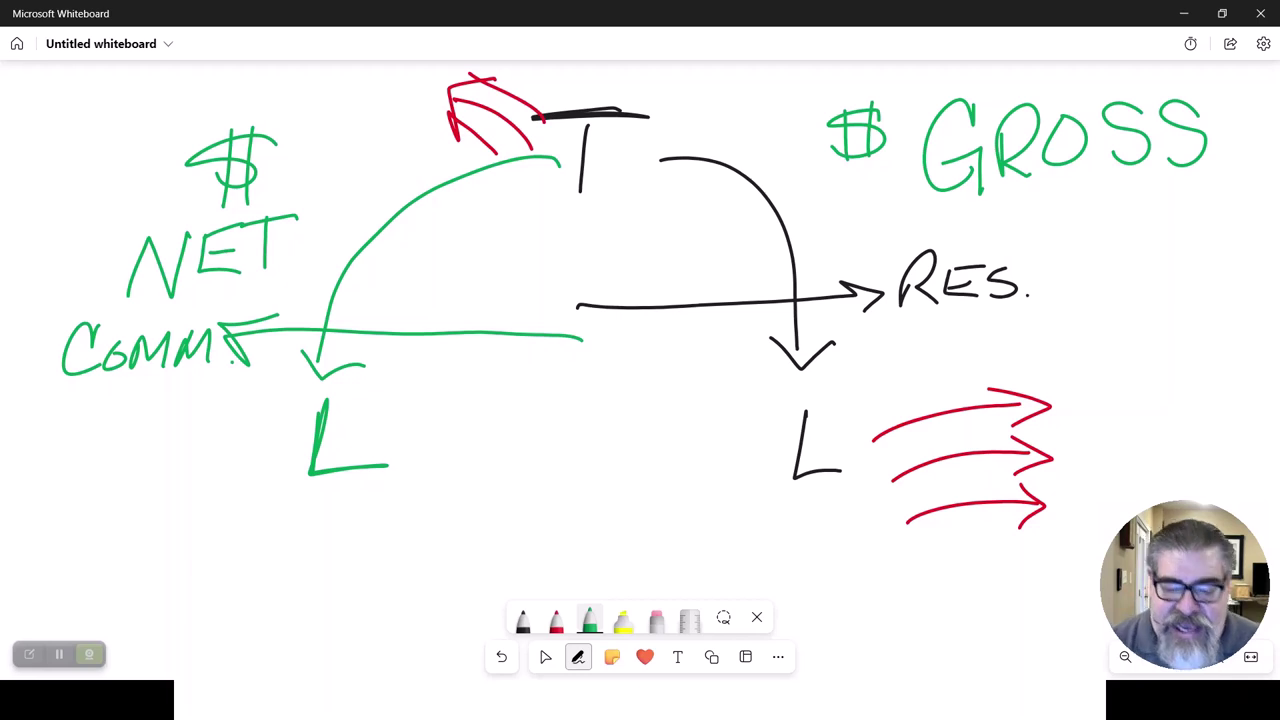
{"action": "mouse_move", "coordinate": [284, 537]}
{"action": "left_mouse_down"}
{"action": "mouse_move", "coordinate": [406, 533]}
{"action": "mouse_move", "coordinate": [256, 538]}
{"action": "mouse_move", "coordinate": [424, 534]}
{"action": "mouse_move", "coordinate": [424, 414]}
{"action": "mouse_move", "coordinate": [374, 384]}
{"action": "mouse_move", "coordinate": [241, 400]}
{"action": "mouse_move", "coordinate": [235, 550]}
{"action": "mouse_move", "coordinate": [428, 546]}
{"action": "left_mouse_up"}
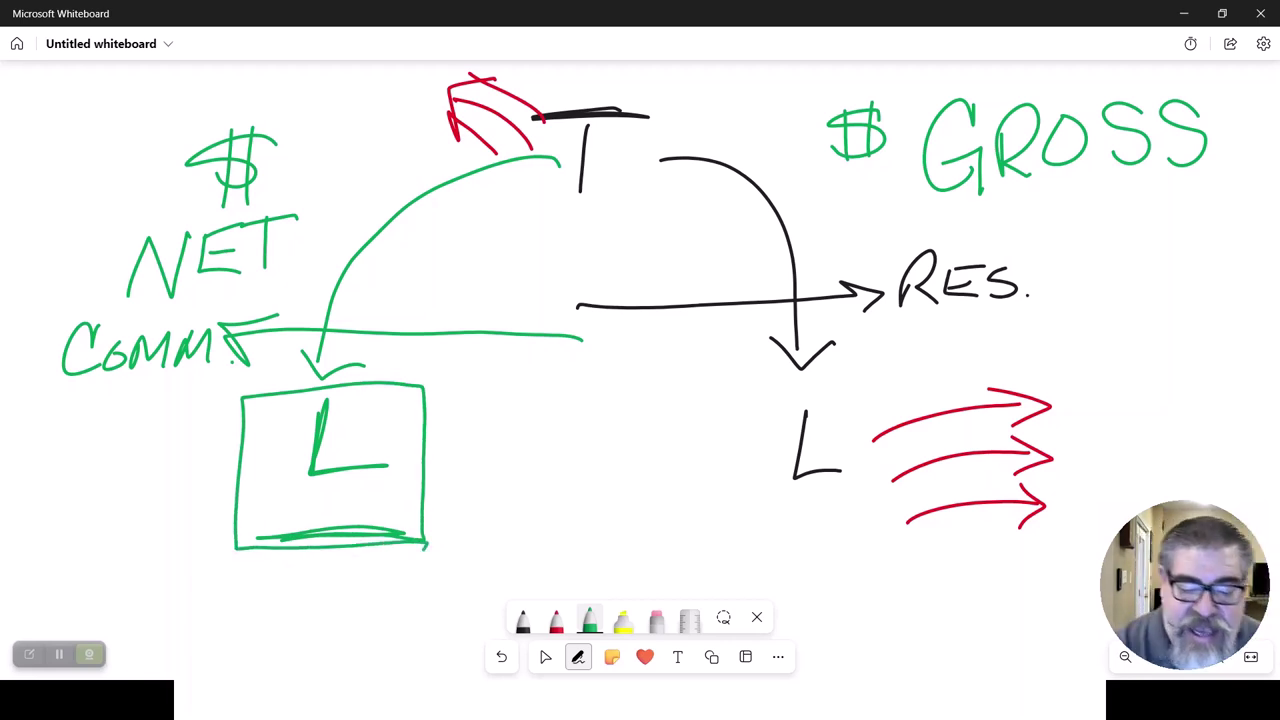
{"action": "mouse_move", "coordinate": [476, 426]}
{"action": "left_mouse_down"}
{"action": "mouse_move", "coordinate": [466, 500]}
{"action": "mouse_move", "coordinate": [438, 474]}
{"action": "mouse_move", "coordinate": [490, 430]}
{"action": "mouse_move", "coordinate": [496, 500]}
{"action": "left_mouse_up"}
{"action": "mouse_move", "coordinate": [548, 464]}
{"action": "left_mouse_down"}
{"action": "mouse_move", "coordinate": [564, 494]}
{"action": "mouse_move", "coordinate": [552, 466]}
{"action": "left_mouse_up"}
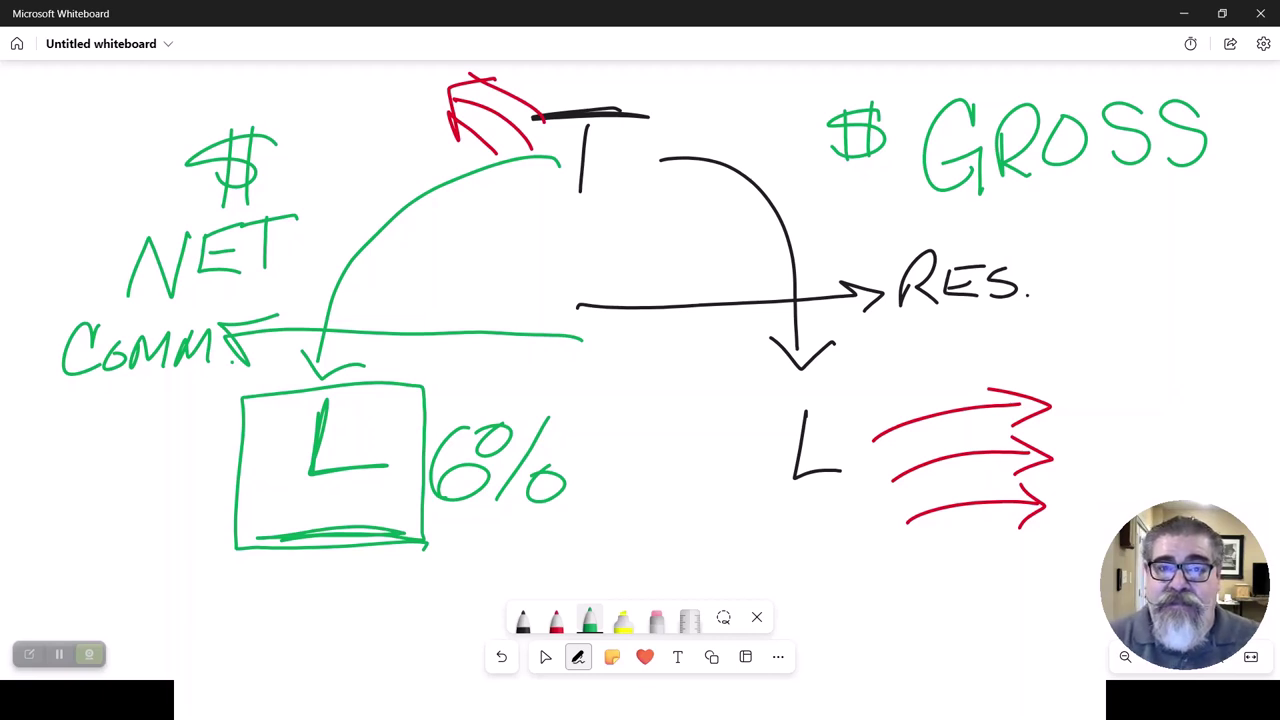
Step: In red ink, draw an up arrow and a down arrow right of the red arrows, plus a checkmark by the green $
{"action": "left_click", "coordinate": [556, 618]}
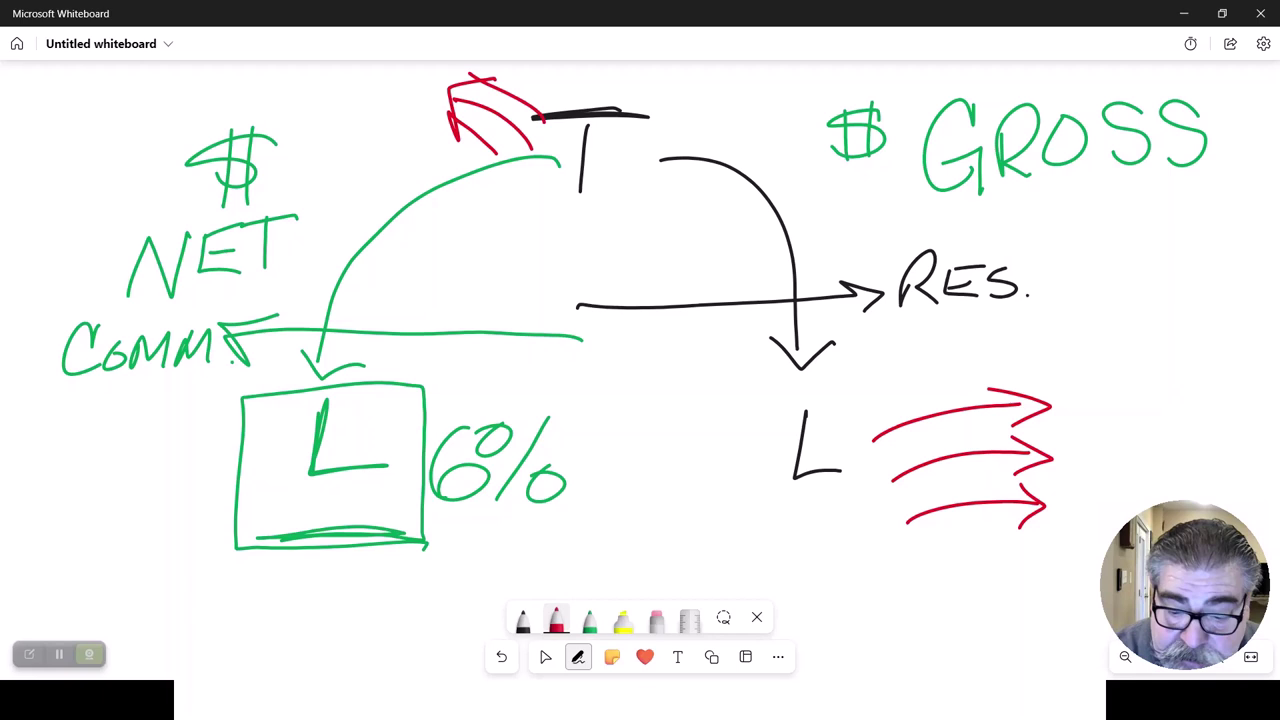
{"action": "left_click_drag", "start_coordinate": [1094, 430], "coordinate": [1097, 366]}
{"action": "mouse_move", "coordinate": [1068, 400]}
{"action": "left_mouse_down"}
{"action": "mouse_move", "coordinate": [1096, 356]}
{"action": "mouse_move", "coordinate": [1118, 370]}
{"action": "left_mouse_up"}
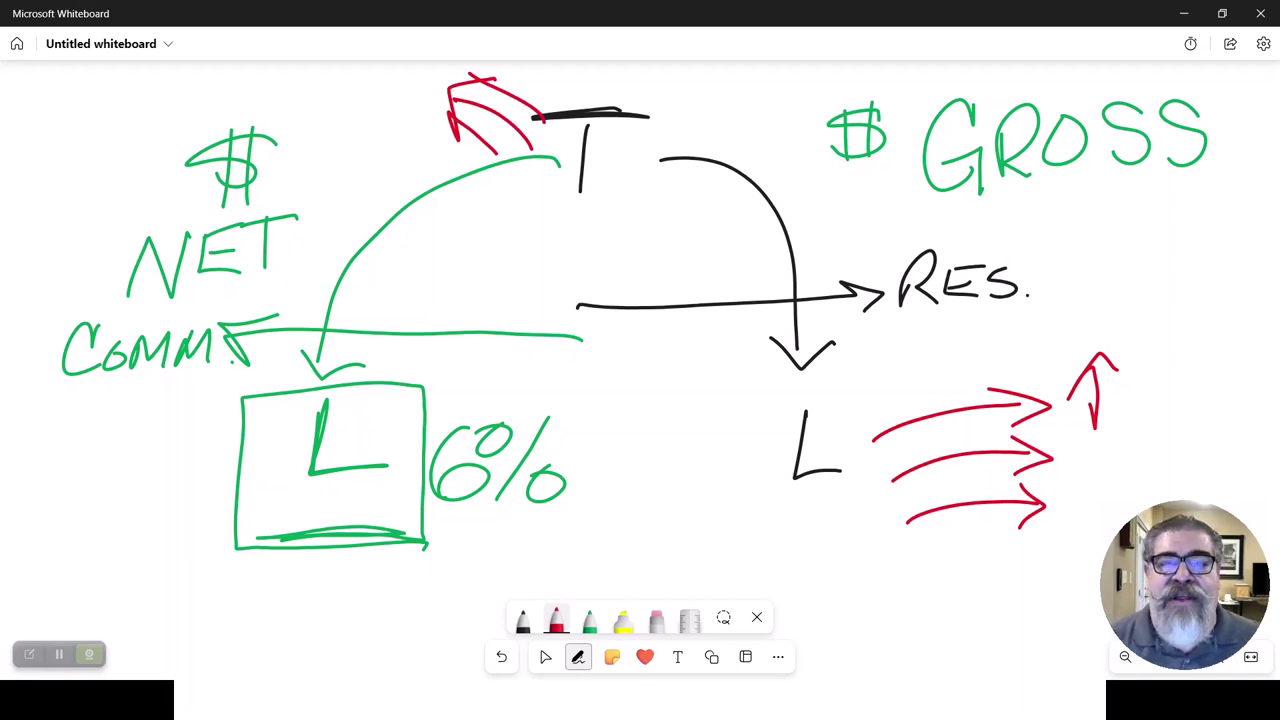
{"action": "mouse_move", "coordinate": [1190, 326]}
{"action": "left_mouse_down"}
{"action": "mouse_move", "coordinate": [1188, 432]}
{"action": "mouse_move", "coordinate": [1206, 400]}
{"action": "left_mouse_up"}
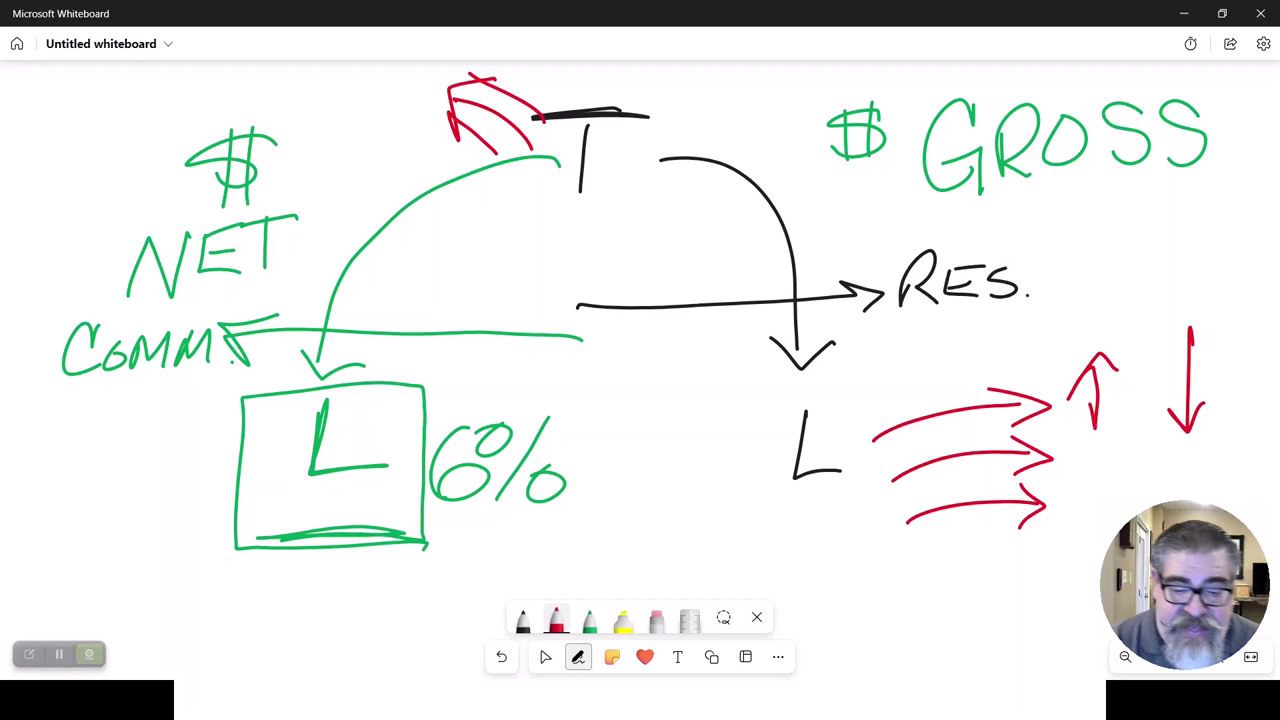
{"action": "mouse_move", "coordinate": [348, 198]}
{"action": "left_mouse_down"}
{"action": "mouse_move", "coordinate": [358, 211]}
{"action": "mouse_move", "coordinate": [388, 170]}
{"action": "left_mouse_up"}
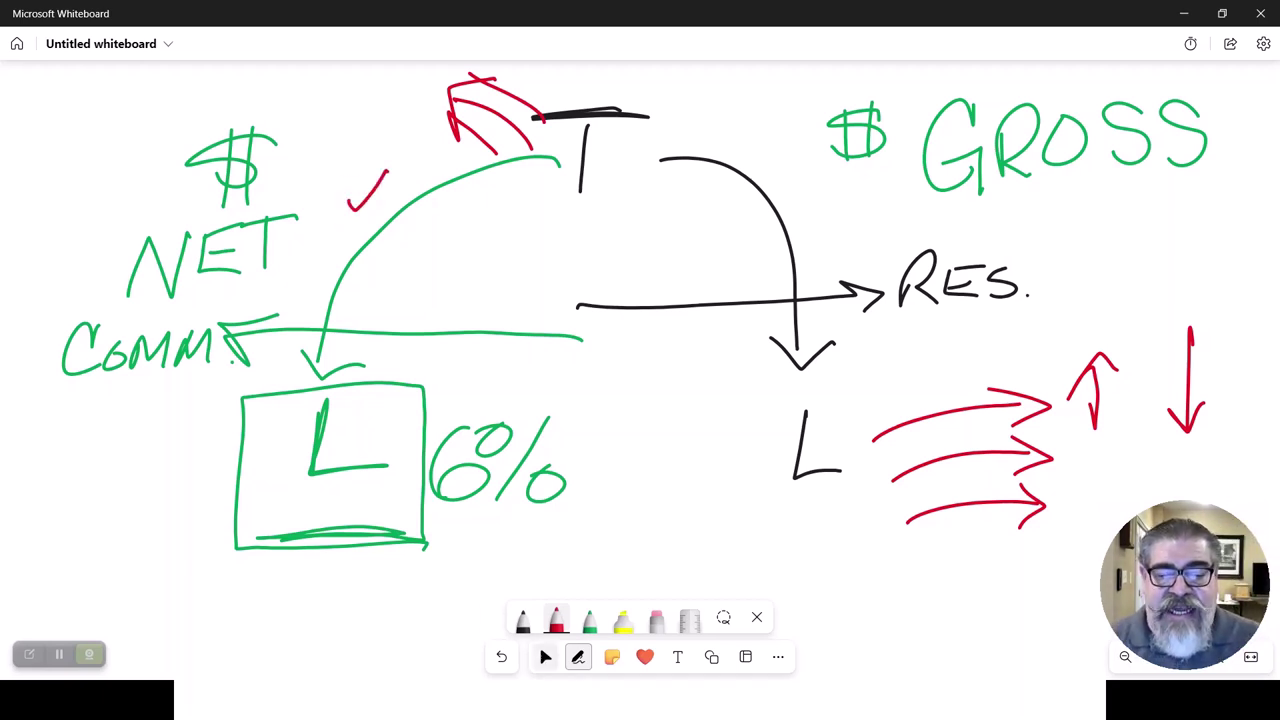
Step: Shift the board right, then write a red NNN with a wavy underline at the top left
{"action": "left_click", "coordinate": [545, 656]}
{"action": "left_click_drag", "start_coordinate": [600, 500], "coordinate": [750, 582]}
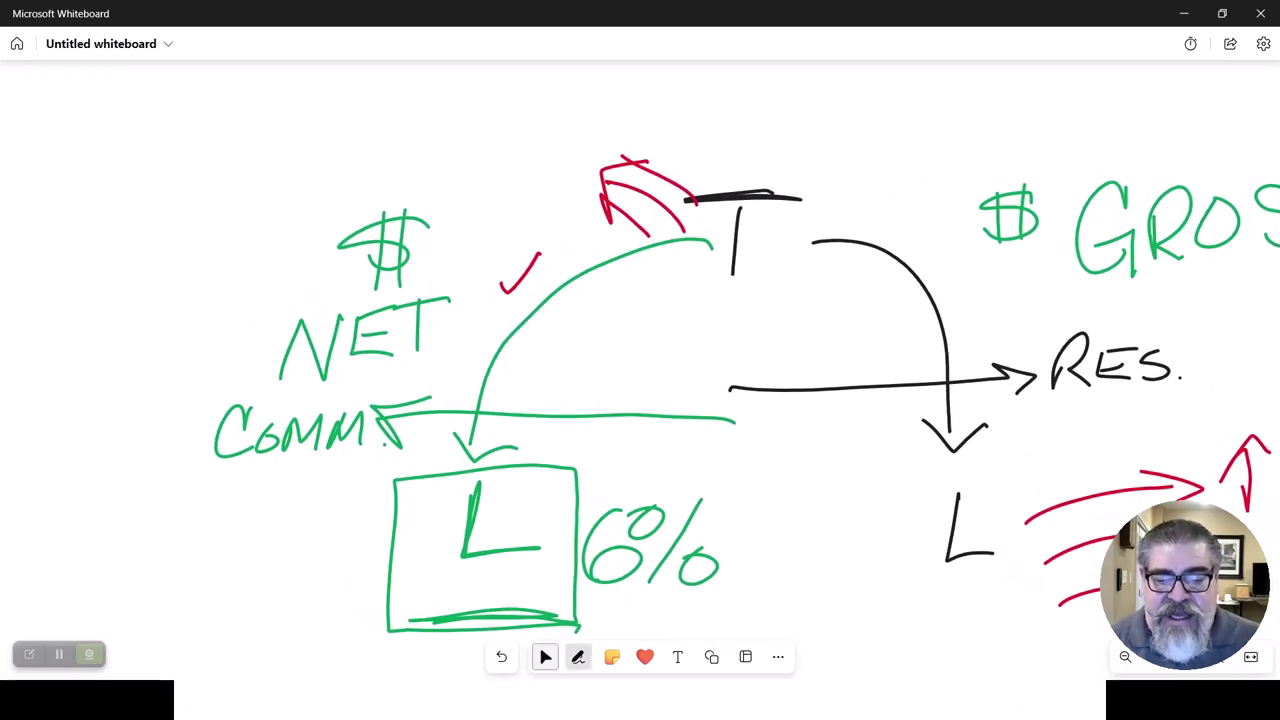
{"action": "left_click", "coordinate": [577, 656]}
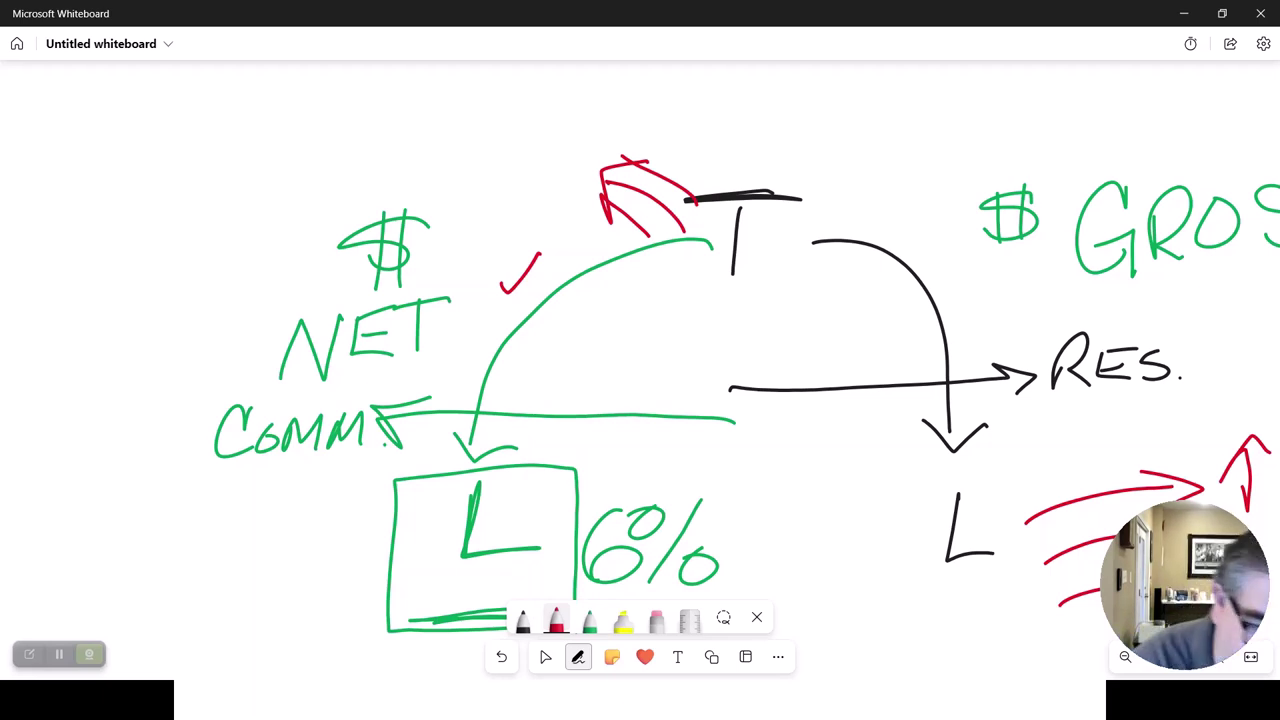
{"action": "mouse_move", "coordinate": [68, 207]}
{"action": "left_mouse_down"}
{"action": "mouse_move", "coordinate": [80, 145]}
{"action": "mouse_move", "coordinate": [130, 133]}
{"action": "left_mouse_up"}
{"action": "mouse_move", "coordinate": [138, 205]}
{"action": "left_mouse_down"}
{"action": "mouse_move", "coordinate": [146, 145]}
{"action": "mouse_move", "coordinate": [200, 133]}
{"action": "left_mouse_up"}
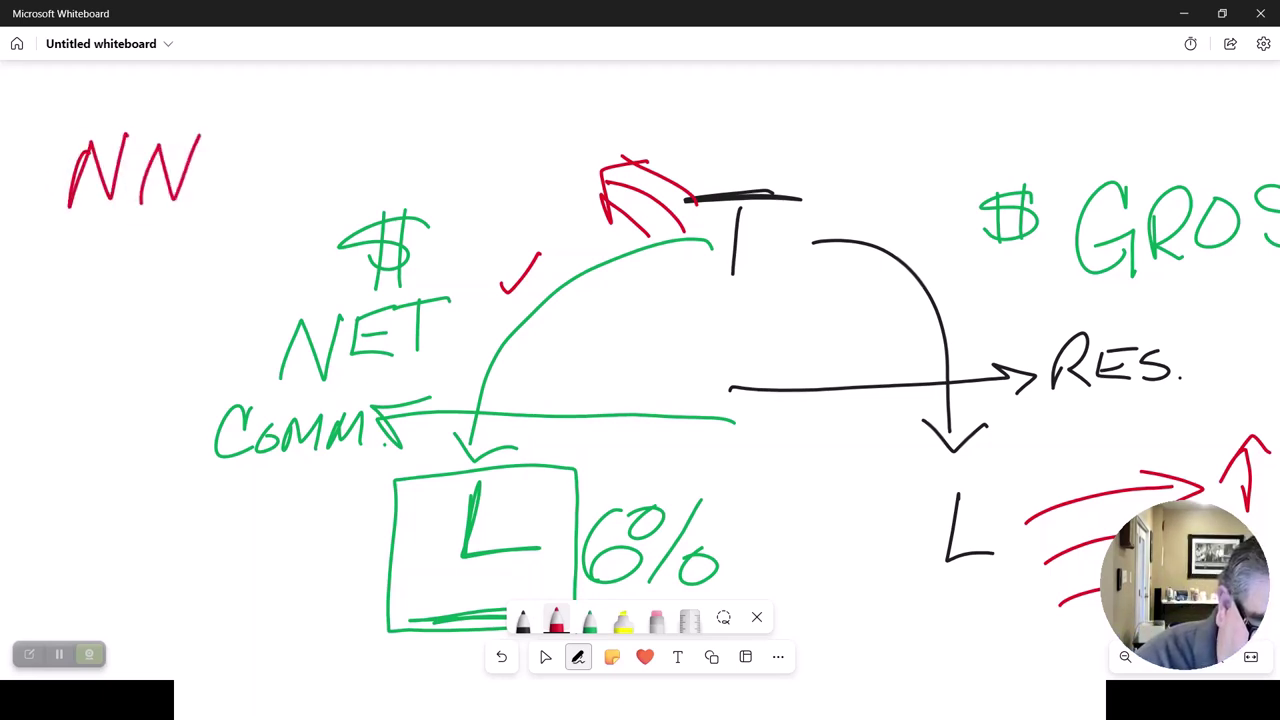
{"action": "mouse_move", "coordinate": [205, 212]}
{"action": "left_mouse_down"}
{"action": "mouse_move", "coordinate": [216, 156]}
{"action": "mouse_move", "coordinate": [242, 188]}
{"action": "mouse_move", "coordinate": [273, 128]}
{"action": "left_mouse_up"}
{"action": "left_click_drag", "start_coordinate": [66, 240], "coordinate": [242, 240]}
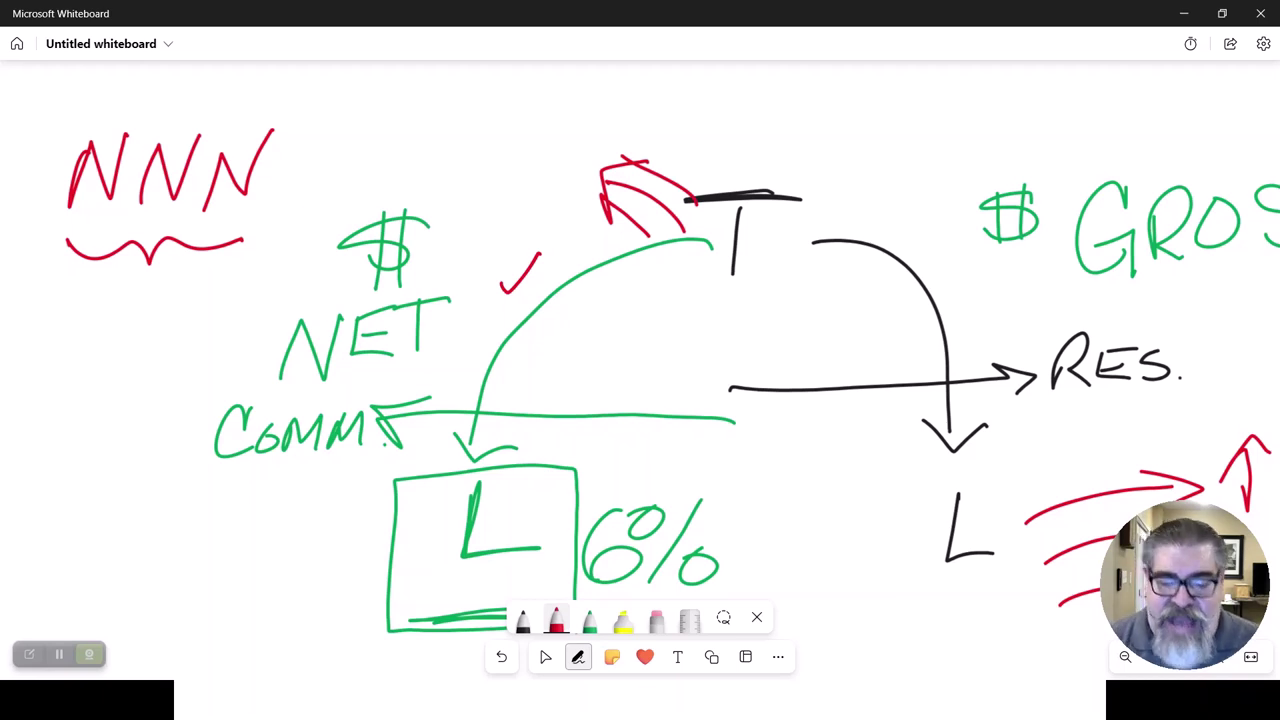
Step: Write RE TAXES in red above the dollar sign
{"action": "left_click_drag", "start_coordinate": [384, 82], "coordinate": [377, 125]}
{"action": "mouse_move", "coordinate": [352, 92]}
{"action": "left_mouse_down"}
{"action": "mouse_move", "coordinate": [406, 84]}
{"action": "mouse_move", "coordinate": [418, 112]}
{"action": "mouse_move", "coordinate": [448, 110]}
{"action": "left_mouse_up"}
{"action": "mouse_move", "coordinate": [428, 95]}
{"action": "left_mouse_down"}
{"action": "mouse_move", "coordinate": [452, 90]}
{"action": "mouse_move", "coordinate": [478, 108]}
{"action": "mouse_move", "coordinate": [494, 80]}
{"action": "left_mouse_up"}
{"action": "mouse_move", "coordinate": [490, 110]}
{"action": "left_mouse_down"}
{"action": "mouse_move", "coordinate": [526, 108]}
{"action": "mouse_move", "coordinate": [528, 94]}
{"action": "left_mouse_up"}
{"action": "mouse_move", "coordinate": [542, 86]}
{"action": "left_mouse_down"}
{"action": "mouse_move", "coordinate": [570, 100]}
{"action": "mouse_move", "coordinate": [546, 102]}
{"action": "left_mouse_up"}
{"action": "mouse_move", "coordinate": [584, 80]}
{"action": "left_mouse_down"}
{"action": "mouse_move", "coordinate": [586, 104]}
{"action": "mouse_move", "coordinate": [614, 100]}
{"action": "left_mouse_up"}
{"action": "left_click_drag", "start_coordinate": [592, 86], "coordinate": [614, 72]}
Step: Write INS and MAINT in red beneath RE TAXES
{"action": "mouse_move", "coordinate": [386, 146]}
{"action": "left_mouse_down"}
{"action": "mouse_move", "coordinate": [386, 164]}
{"action": "mouse_move", "coordinate": [446, 138]}
{"action": "left_mouse_up"}
{"action": "mouse_move", "coordinate": [462, 146]}
{"action": "left_mouse_down"}
{"action": "mouse_move", "coordinate": [490, 134]}
{"action": "mouse_move", "coordinate": [452, 164]}
{"action": "left_mouse_up"}
{"action": "mouse_move", "coordinate": [364, 224]}
{"action": "left_mouse_down"}
{"action": "mouse_move", "coordinate": [372, 196]}
{"action": "mouse_move", "coordinate": [404, 186]}
{"action": "mouse_move", "coordinate": [410, 214]}
{"action": "mouse_move", "coordinate": [454, 204]}
{"action": "left_mouse_up"}
{"action": "left_click", "coordinate": [433, 210]}
{"action": "mouse_move", "coordinate": [476, 194]}
{"action": "left_mouse_down"}
{"action": "mouse_move", "coordinate": [476, 210]}
{"action": "mouse_move", "coordinate": [512, 186]}
{"action": "left_mouse_up"}
{"action": "left_click_drag", "start_coordinate": [516, 186], "coordinate": [540, 182]}
{"action": "mouse_move", "coordinate": [532, 184]}
{"action": "left_mouse_down"}
{"action": "mouse_move", "coordinate": [530, 212]}
{"action": "mouse_move", "coordinate": [548, 180]}
{"action": "left_mouse_up"}
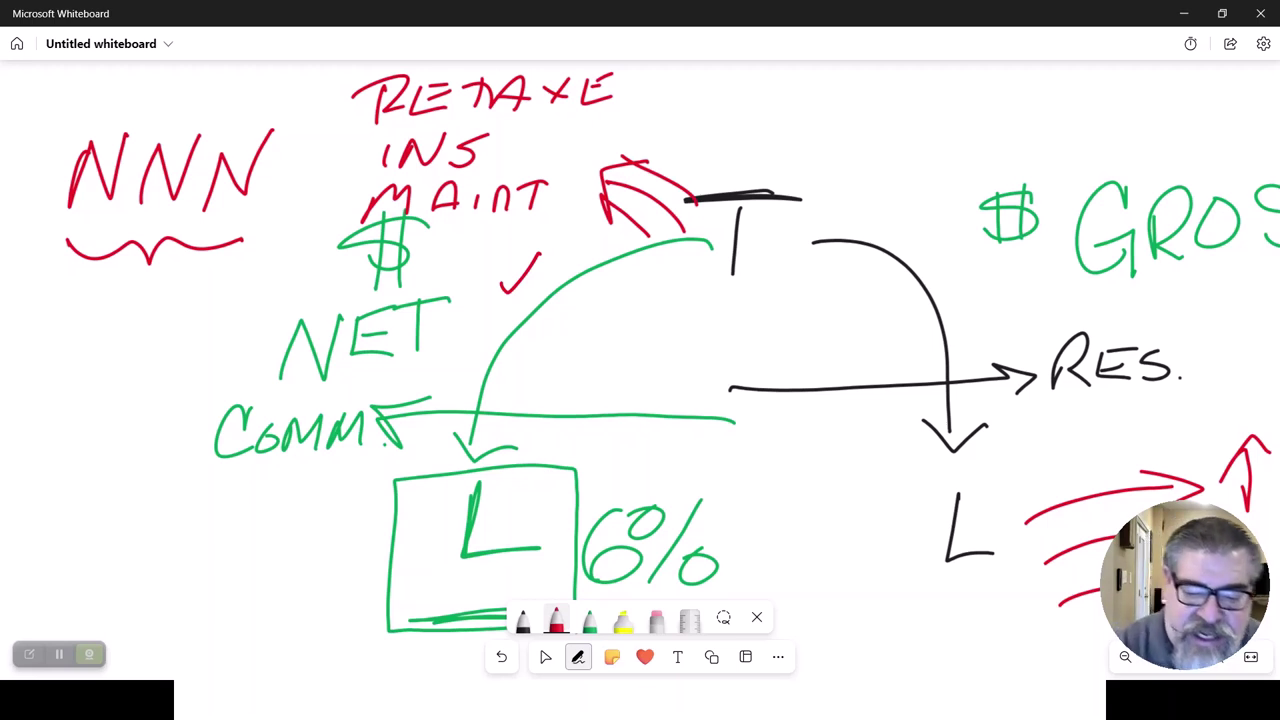
Step: Complete the S in TAXES, number the items 1–3, and circle the green 6% in red
{"action": "left_click_drag", "start_coordinate": [650, 84], "coordinate": [620, 110]}
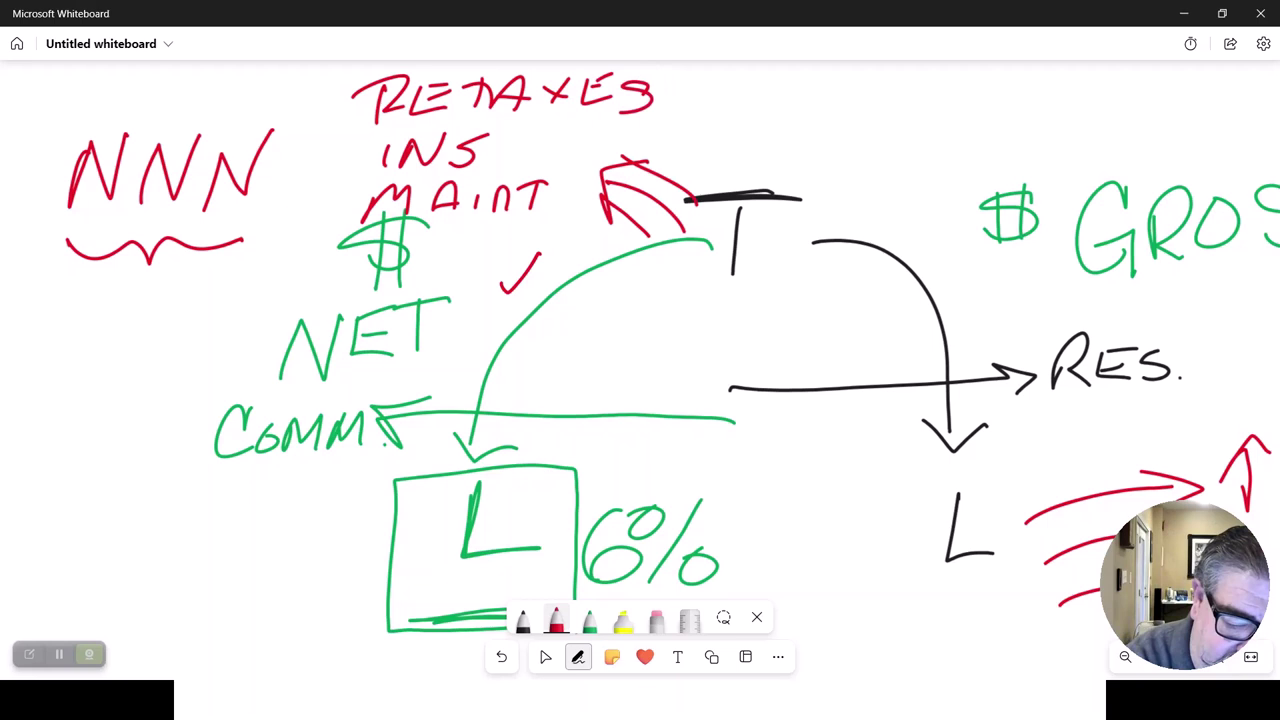
{"action": "mouse_move", "coordinate": [328, 86]}
{"action": "left_mouse_down"}
{"action": "mouse_move", "coordinate": [340, 152]}
{"action": "mouse_move", "coordinate": [374, 170]}
{"action": "mouse_move", "coordinate": [322, 226]}
{"action": "left_mouse_up"}
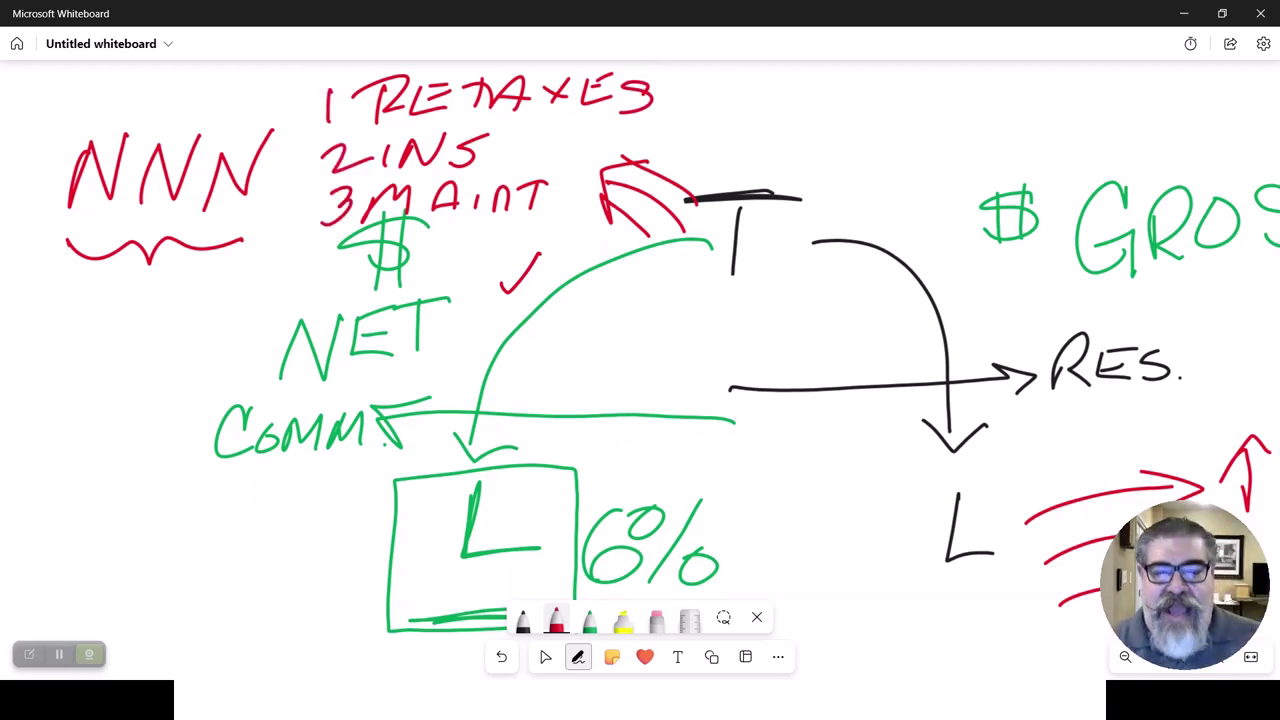
{"action": "mouse_move", "coordinate": [645, 463]}
{"action": "left_mouse_down"}
{"action": "mouse_move", "coordinate": [562, 512]}
{"action": "mouse_move", "coordinate": [745, 490]}
{"action": "mouse_move", "coordinate": [590, 470]}
{"action": "left_mouse_up"}
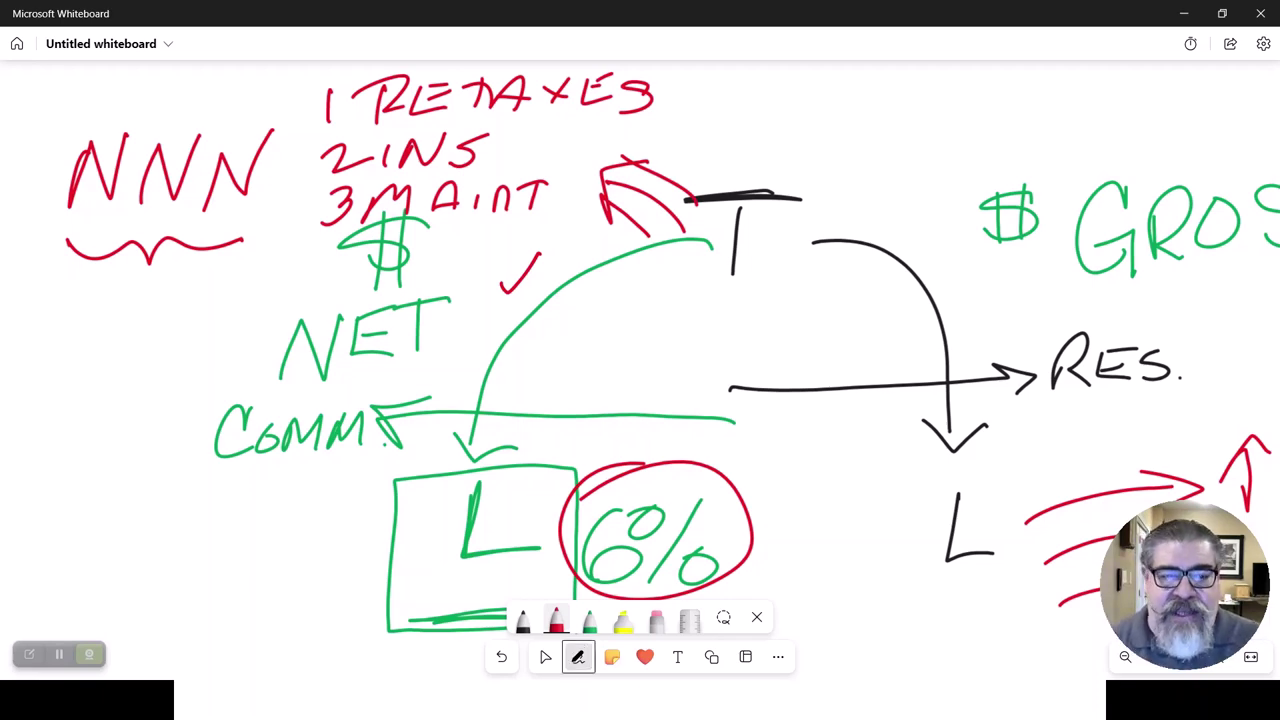
Step: In the empty area to the left, write a red NN with a wavy underline
{"action": "scroll", "coordinate": [640, 370], "scroll_direction": "left", "scroll_amount": 10}
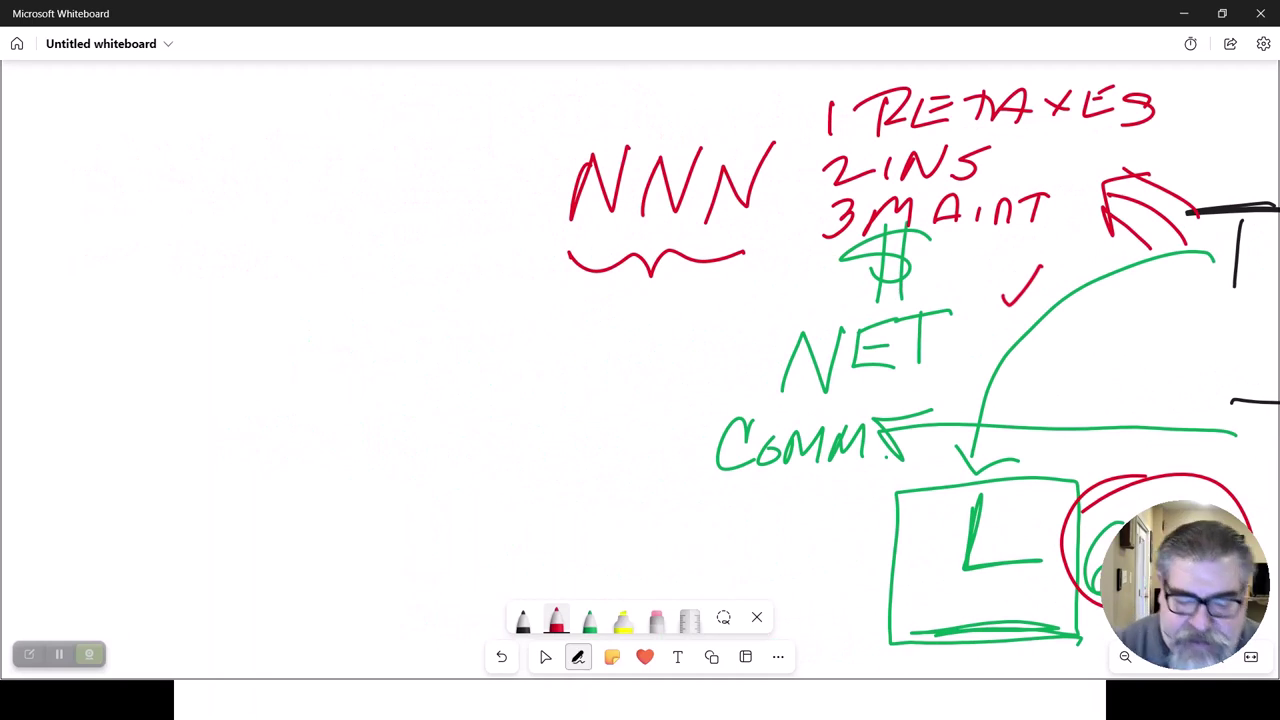
{"action": "mouse_move", "coordinate": [116, 258]}
{"action": "left_mouse_down"}
{"action": "mouse_move", "coordinate": [121, 234]}
{"action": "mouse_move", "coordinate": [203, 165]}
{"action": "left_mouse_up"}
{"action": "mouse_move", "coordinate": [215, 258]}
{"action": "left_mouse_down"}
{"action": "mouse_move", "coordinate": [220, 232]}
{"action": "mouse_move", "coordinate": [288, 208]}
{"action": "mouse_move", "coordinate": [309, 164]}
{"action": "left_mouse_up"}
{"action": "mouse_move", "coordinate": [93, 290]}
{"action": "left_mouse_down"}
{"action": "mouse_move", "coordinate": [232, 306]}
{"action": "mouse_move", "coordinate": [302, 272]}
{"action": "left_mouse_up"}
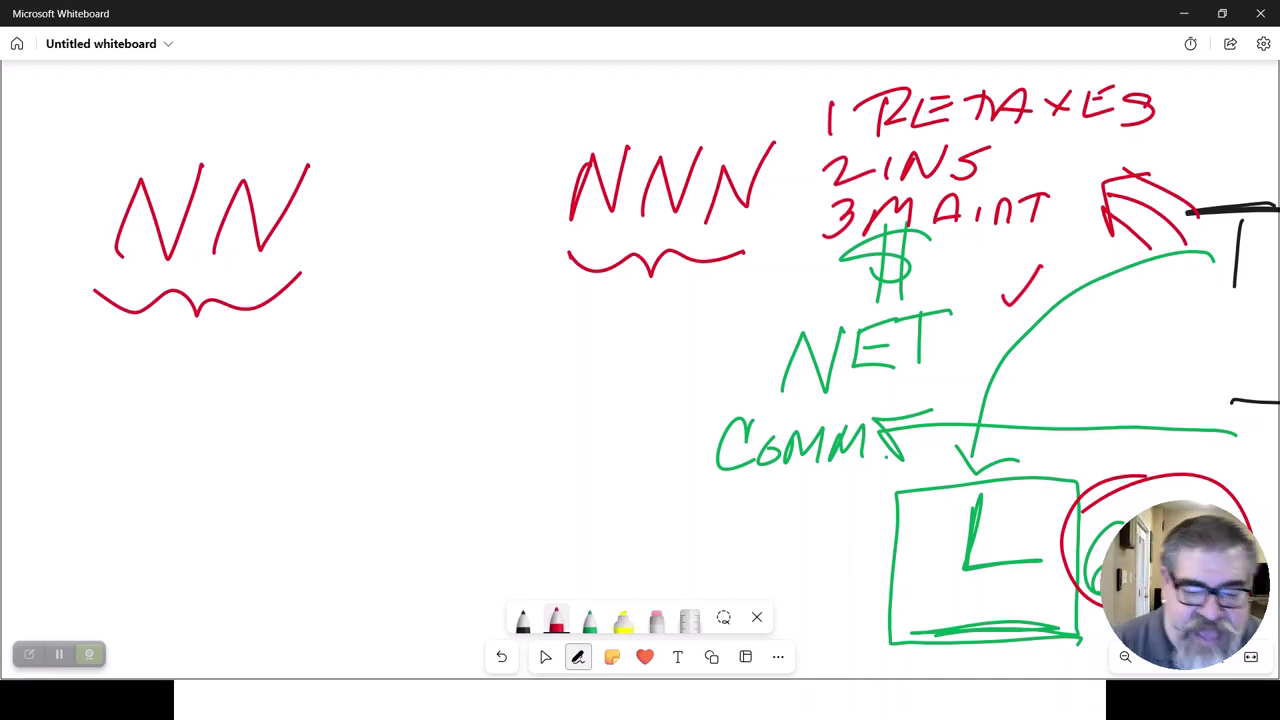
Step: List 1. T and 2. I in red beneath NN
{"action": "mouse_move", "coordinate": [150, 378]}
{"action": "left_mouse_down"}
{"action": "mouse_move", "coordinate": [148, 410]}
{"action": "mouse_move", "coordinate": [193, 366]}
{"action": "left_mouse_up"}
{"action": "left_click_drag", "start_coordinate": [76, 384], "coordinate": [73, 418]}
{"action": "left_click", "coordinate": [97, 421]}
{"action": "left_click_drag", "start_coordinate": [80, 467], "coordinate": [95, 508]}
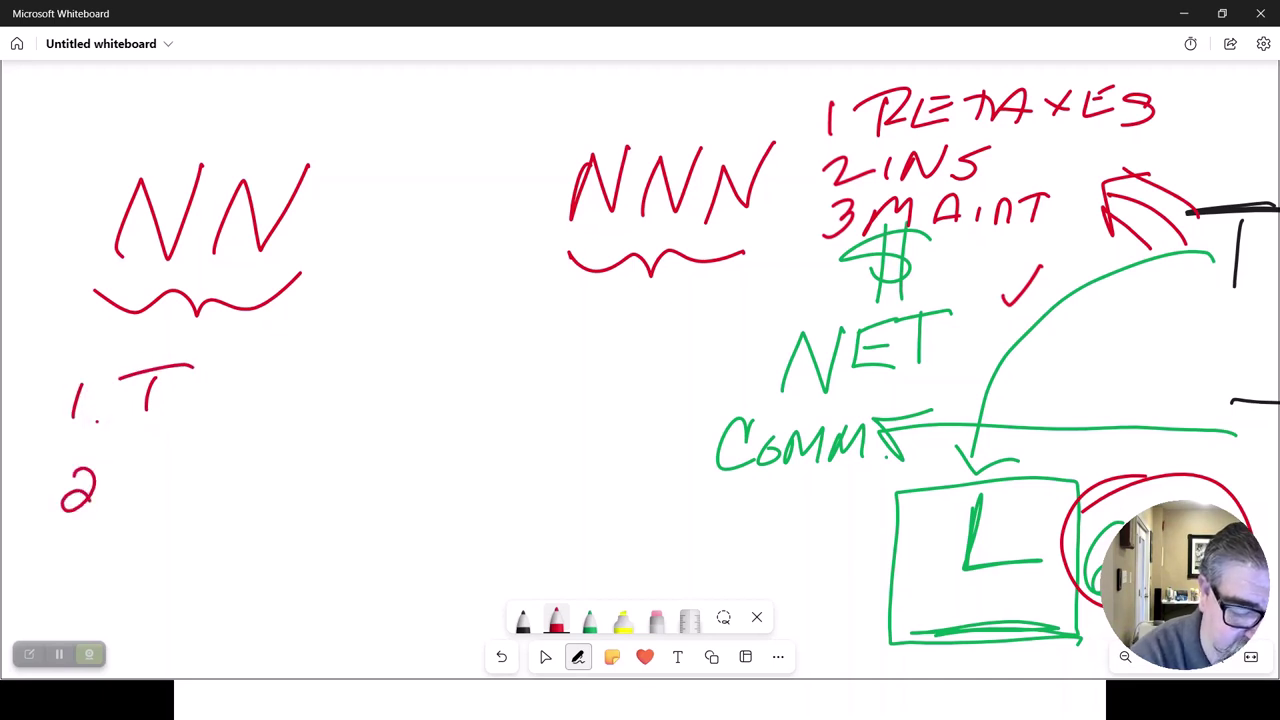
{"action": "left_click", "coordinate": [106, 503]}
{"action": "left_click_drag", "start_coordinate": [156, 460], "coordinate": [150, 497]}
{"action": "mouse_move", "coordinate": [131, 506]}
{"action": "left_mouse_down"}
{"action": "mouse_move", "coordinate": [183, 498]}
{"action": "mouse_move", "coordinate": [185, 455]}
{"action": "left_mouse_up"}
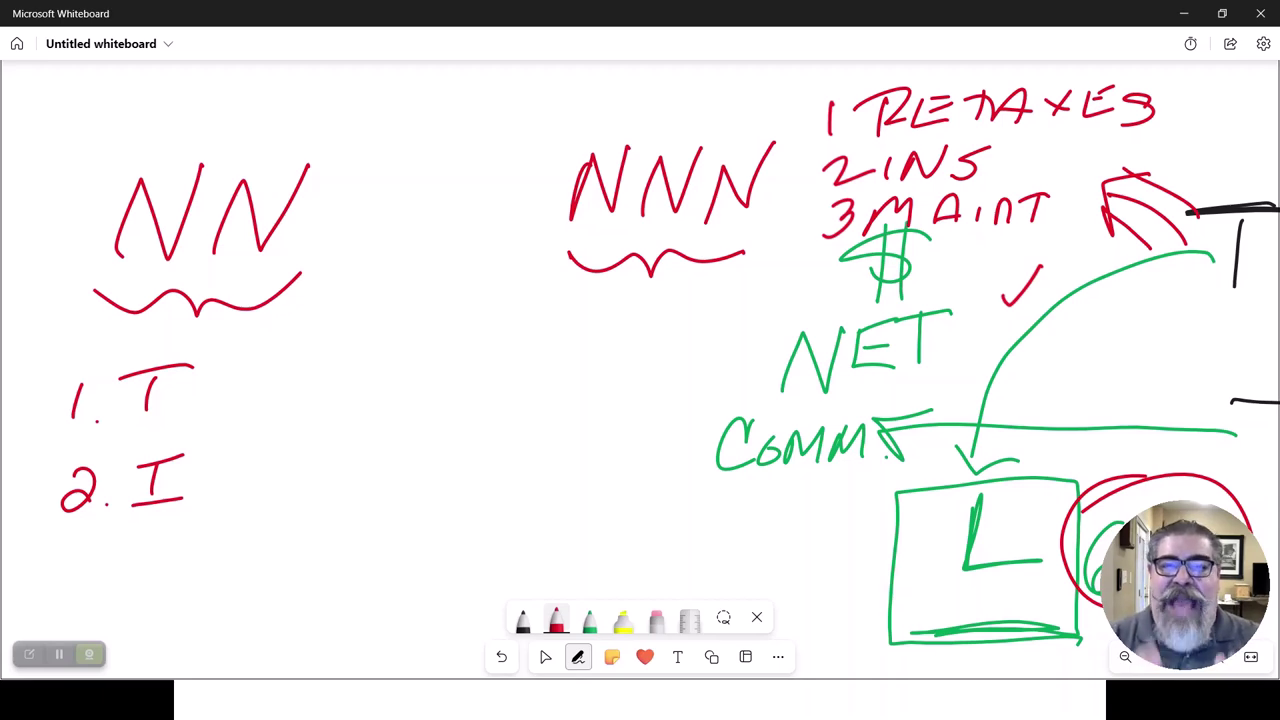
Step: Add two red ticks across the green COMM. arrow and two across the black RES. arrow, then Alt+Tab
{"action": "scroll", "coordinate": [640, 370], "scroll_direction": "right", "scroll_amount": 10}
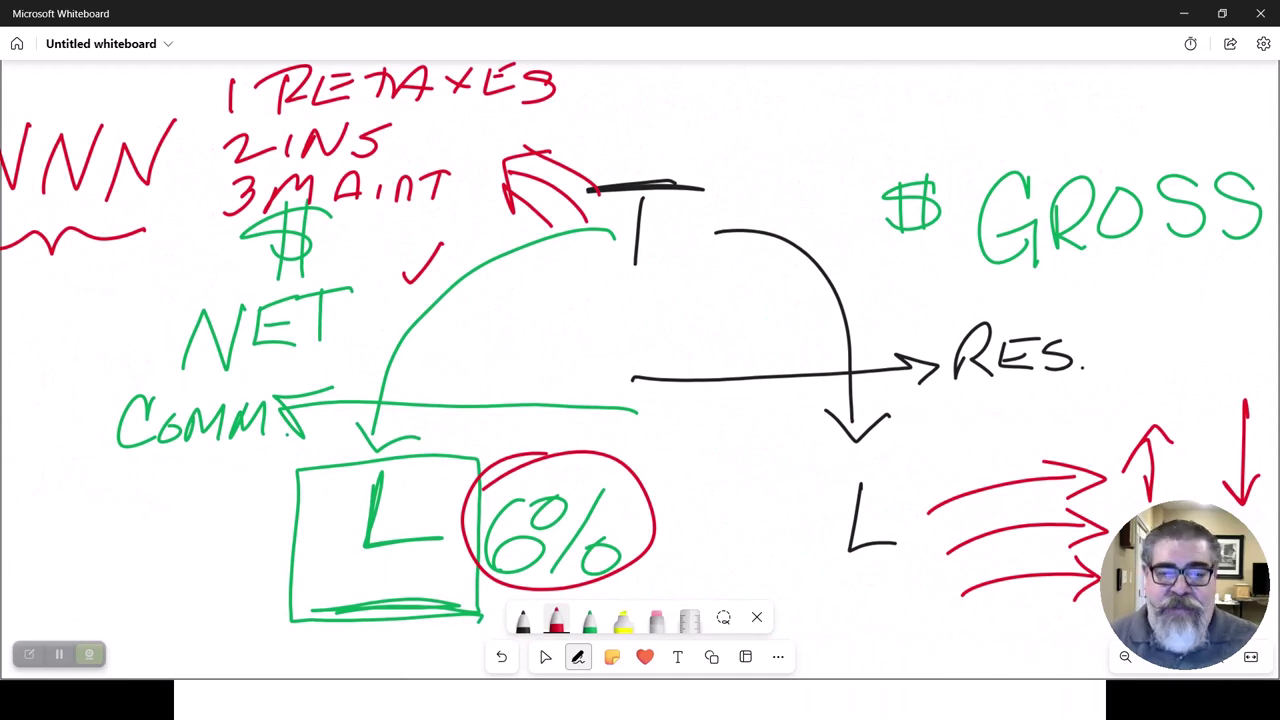
{"action": "left_click_drag", "start_coordinate": [484, 383], "coordinate": [483, 418]}
{"action": "left_click_drag", "start_coordinate": [577, 383], "coordinate": [579, 418]}
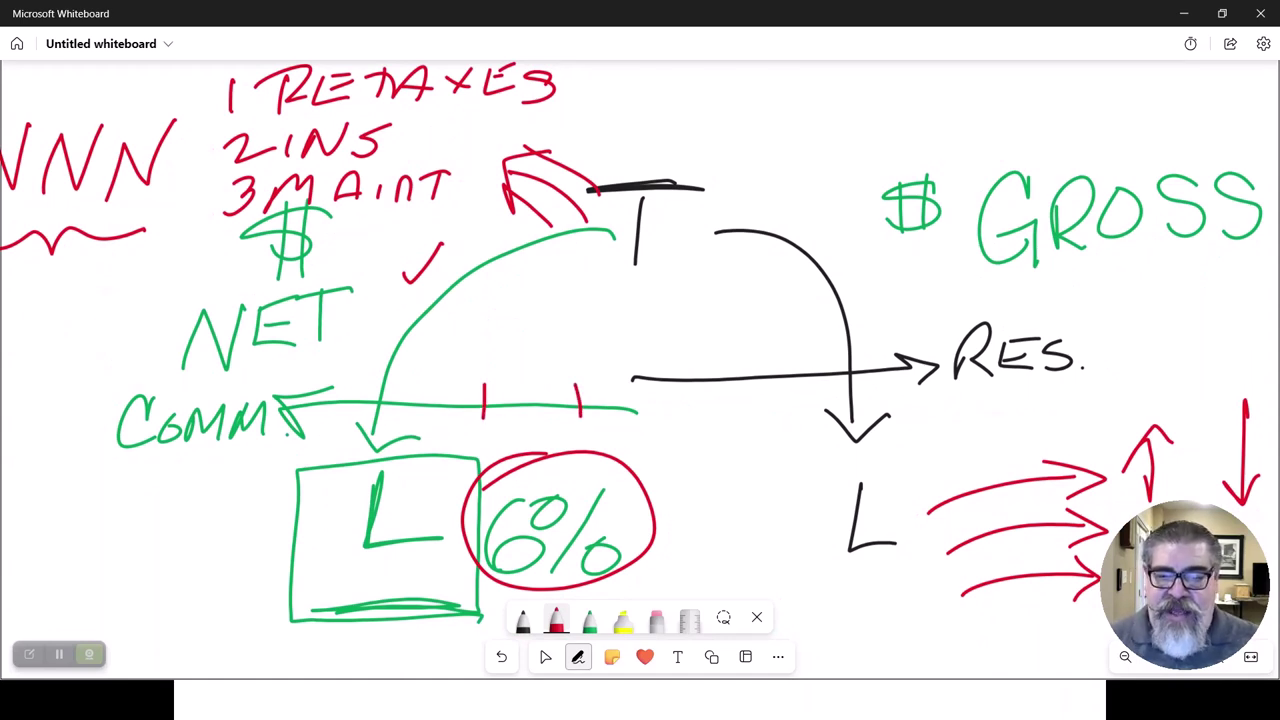
{"action": "left_click_drag", "start_coordinate": [697, 365], "coordinate": [703, 399]}
{"action": "left_click_drag", "start_coordinate": [783, 364], "coordinate": [788, 399]}
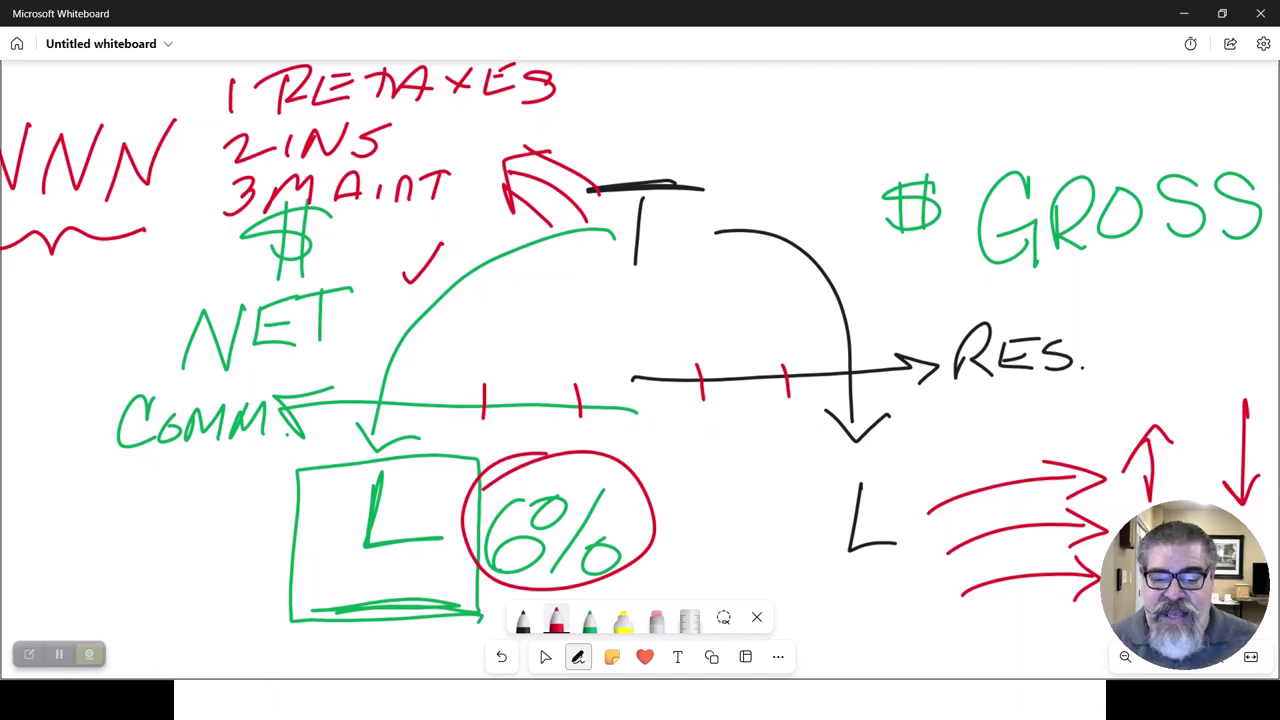
{"action": "key", "text": "alt+Tab"}
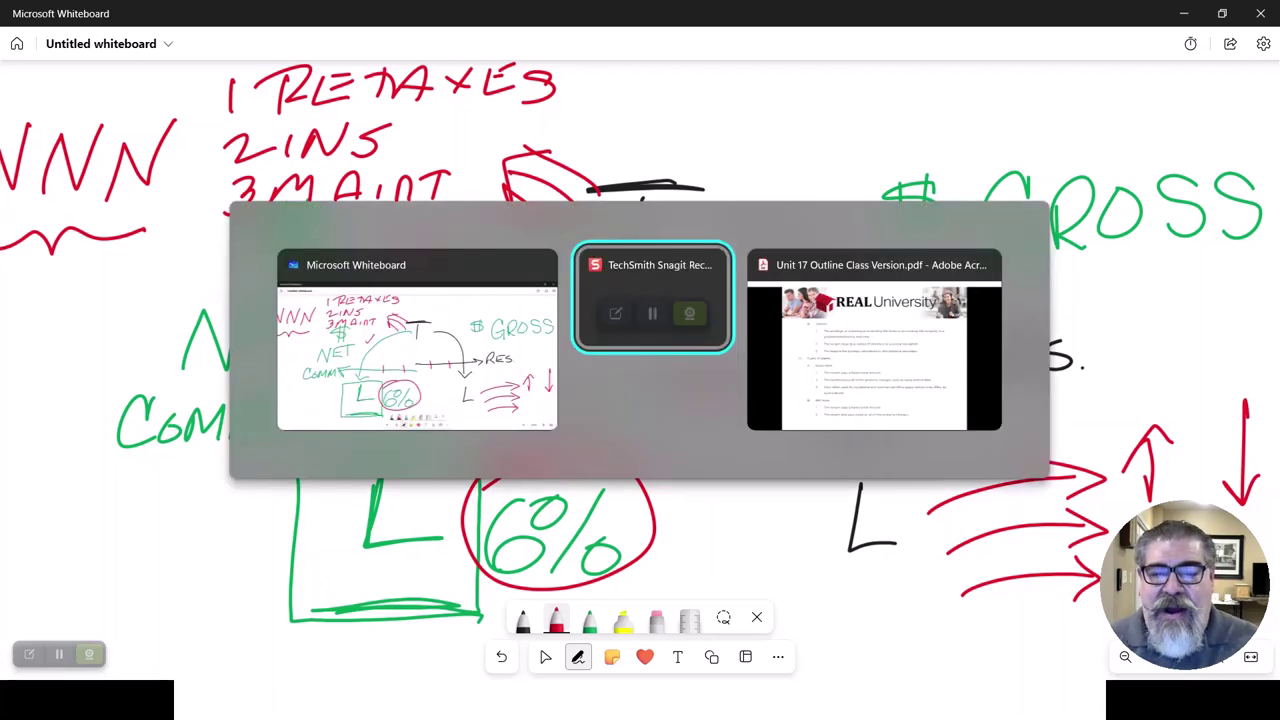
Step: Back in the course outline PDF, box the Gross lease and Net lease headings in red
{"action": "key", "text": "alt+Tab"}
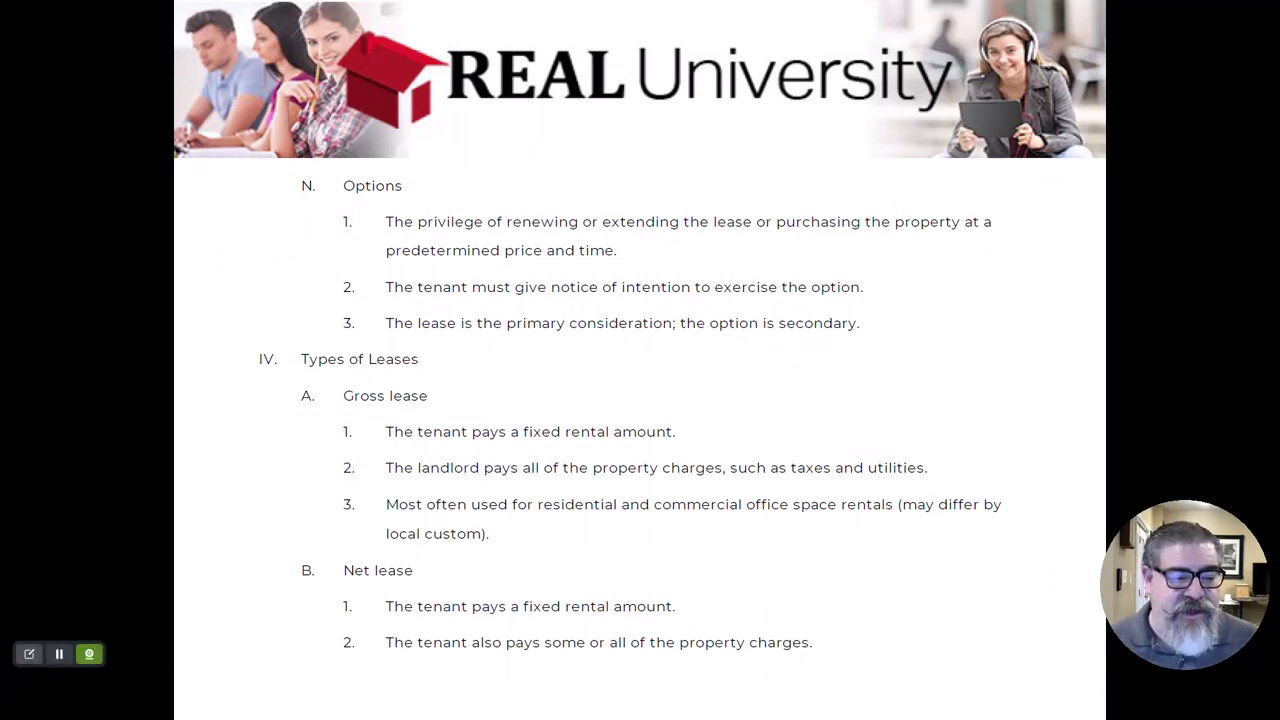
{"action": "left_click", "coordinate": [29, 654]}
{"action": "left_click_drag", "start_coordinate": [270, 373], "coordinate": [426, 419]}
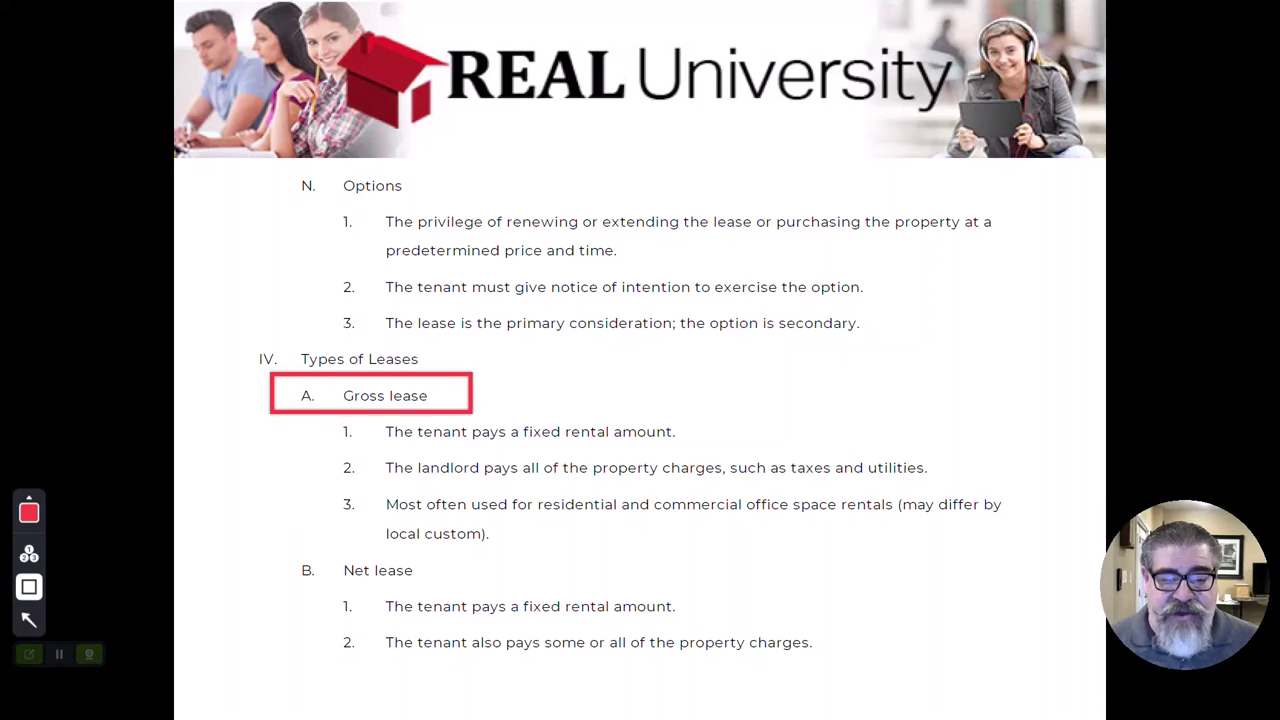
{"action": "left_click_drag", "start_coordinate": [279, 538], "coordinate": [471, 586]}
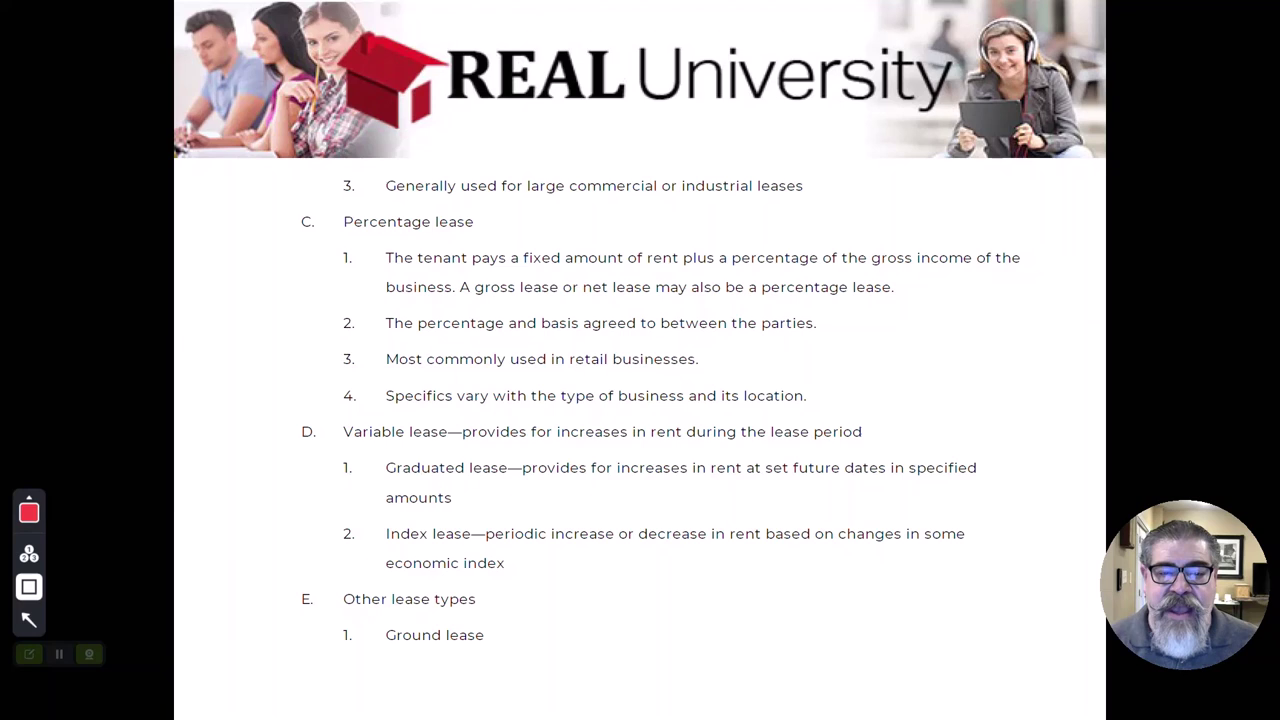
Step: Box in red the Percentage lease heading, the retail point, the fixed-rent-plus-percentage description and item 2
{"action": "mouse_move", "coordinate": [277, 203]}
{"action": "left_mouse_down"}
{"action": "mouse_move", "coordinate": [380, 229]}
{"action": "mouse_move", "coordinate": [500, 224]}
{"action": "mouse_move", "coordinate": [495, 238]}
{"action": "left_mouse_up"}
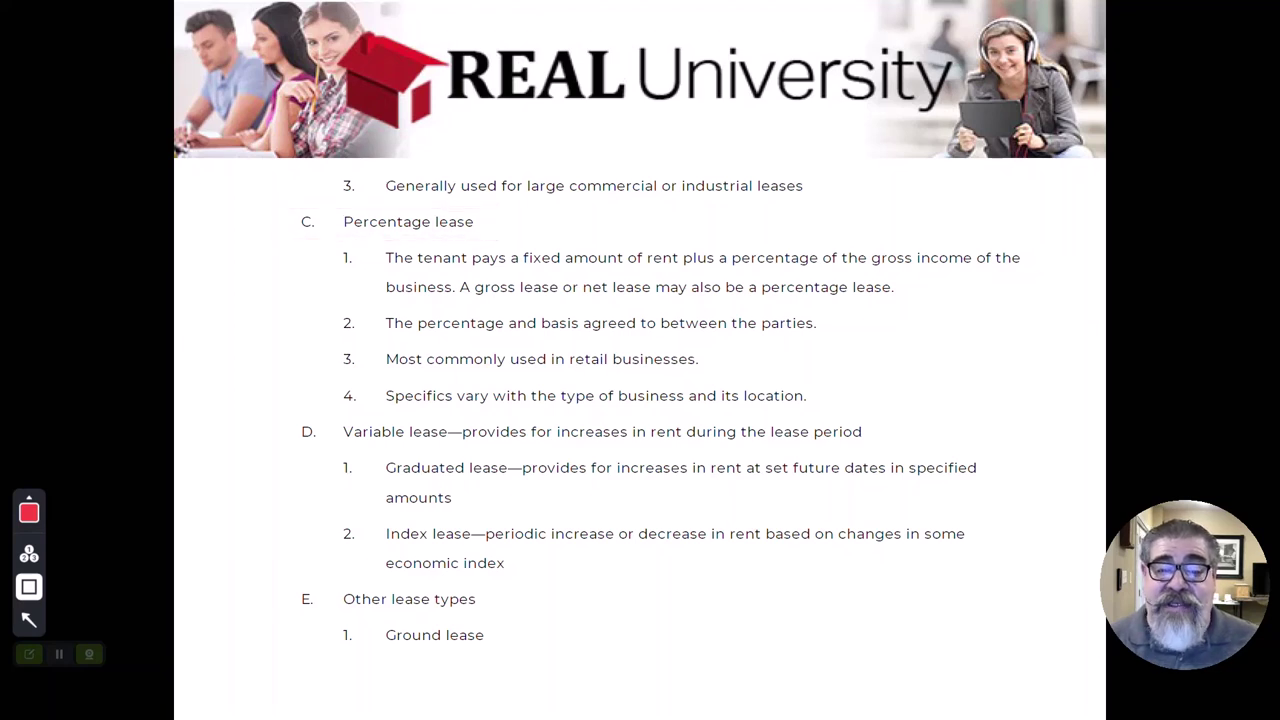
{"action": "mouse_move", "coordinate": [562, 344]}
{"action": "left_mouse_down"}
{"action": "mouse_move", "coordinate": [573, 360]}
{"action": "mouse_move", "coordinate": [711, 373]}
{"action": "left_mouse_up"}
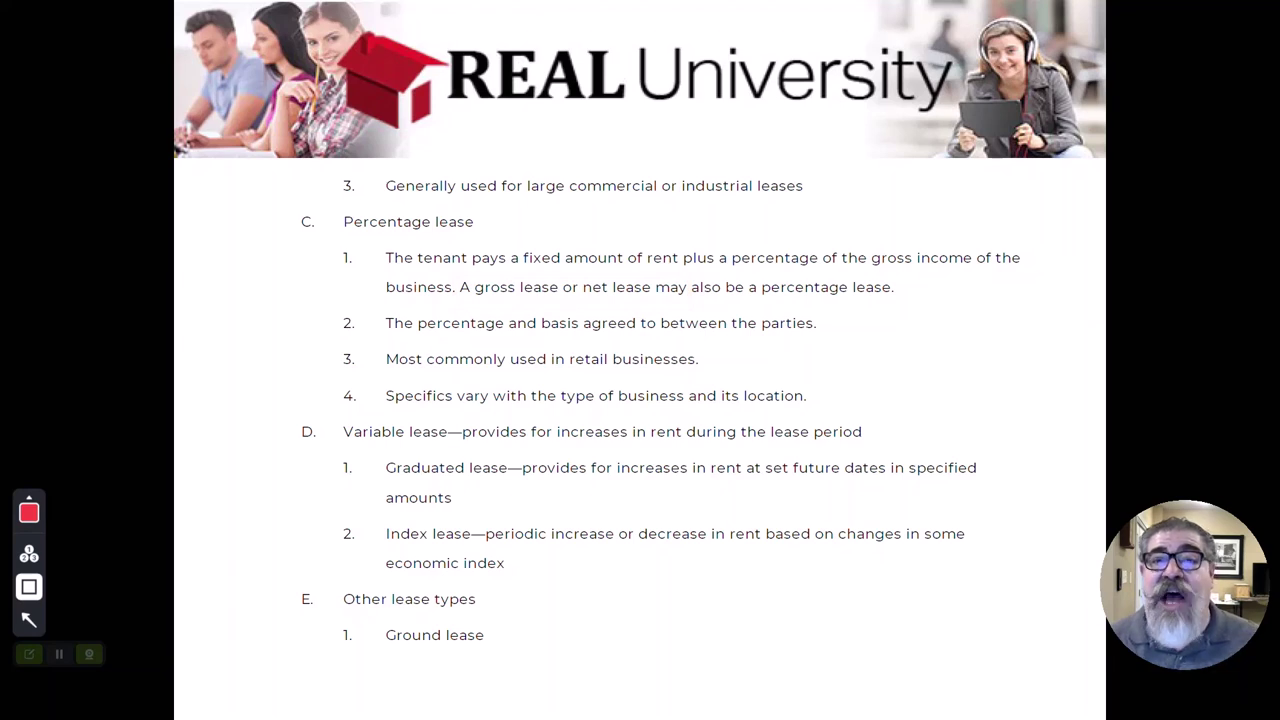
{"action": "left_click_drag", "start_coordinate": [705, 259], "coordinate": [930, 315]}
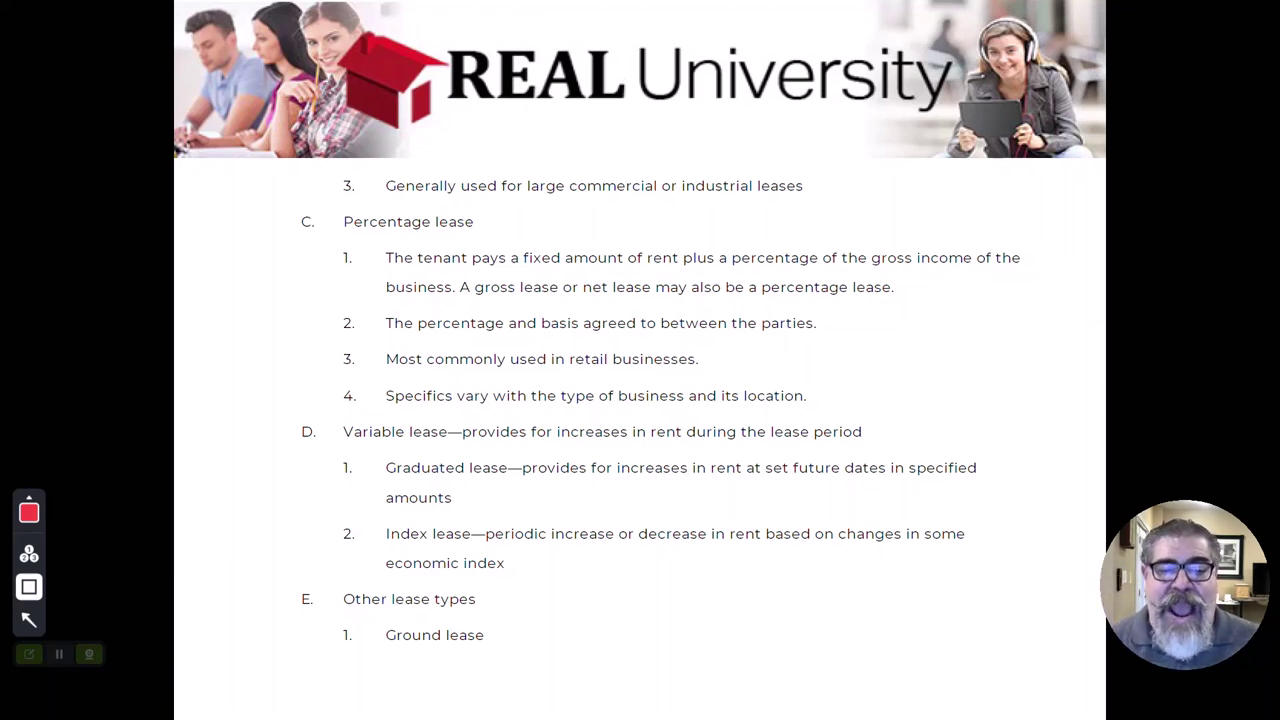
{"action": "left_click_drag", "start_coordinate": [301, 302], "coordinate": [855, 342]}
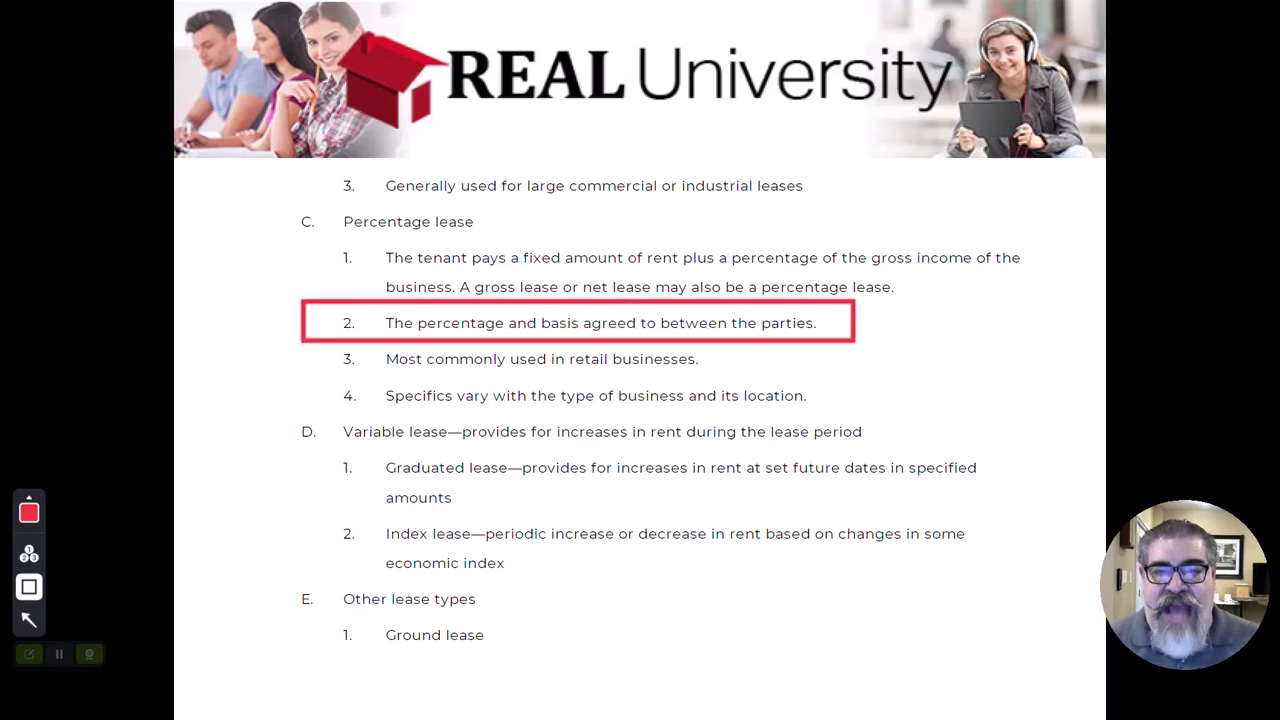
Step: Return to Whiteboard and pan the board to an empty area
{"action": "key", "text": "alt+Tab"}
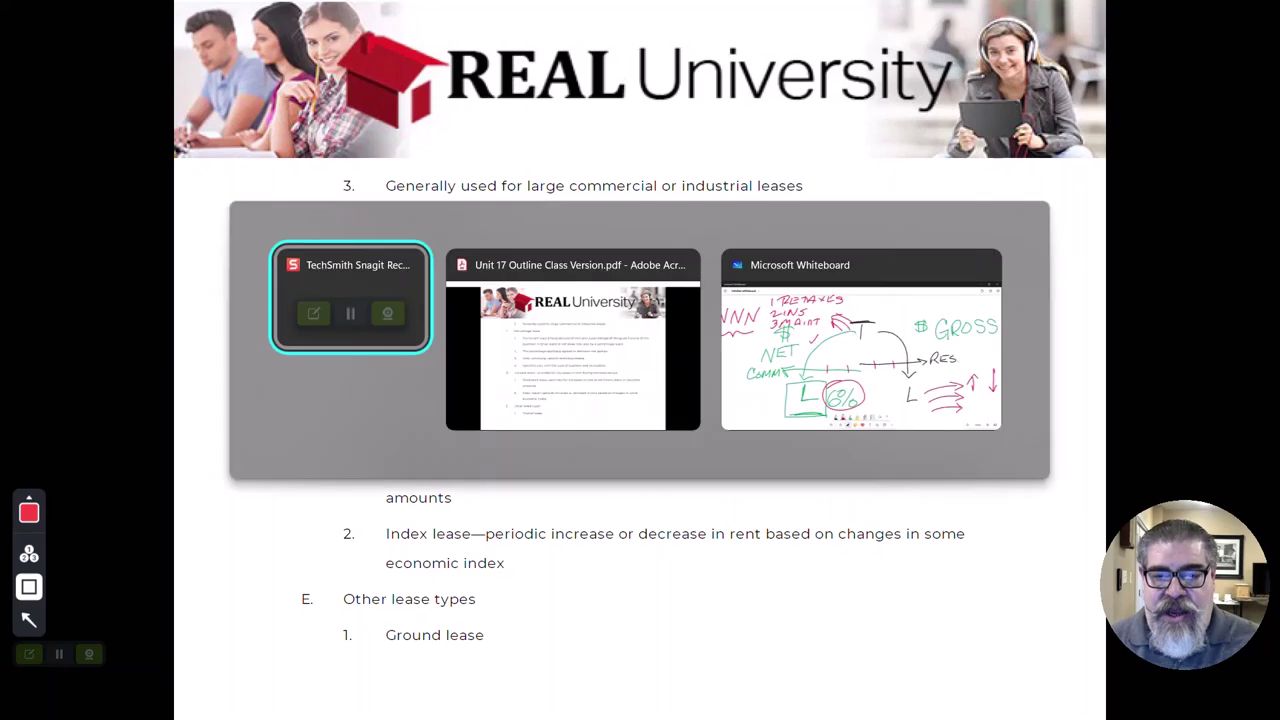
{"action": "key", "text": "alt+Tab"}
{"action": "key", "text": "alt+Tab"}
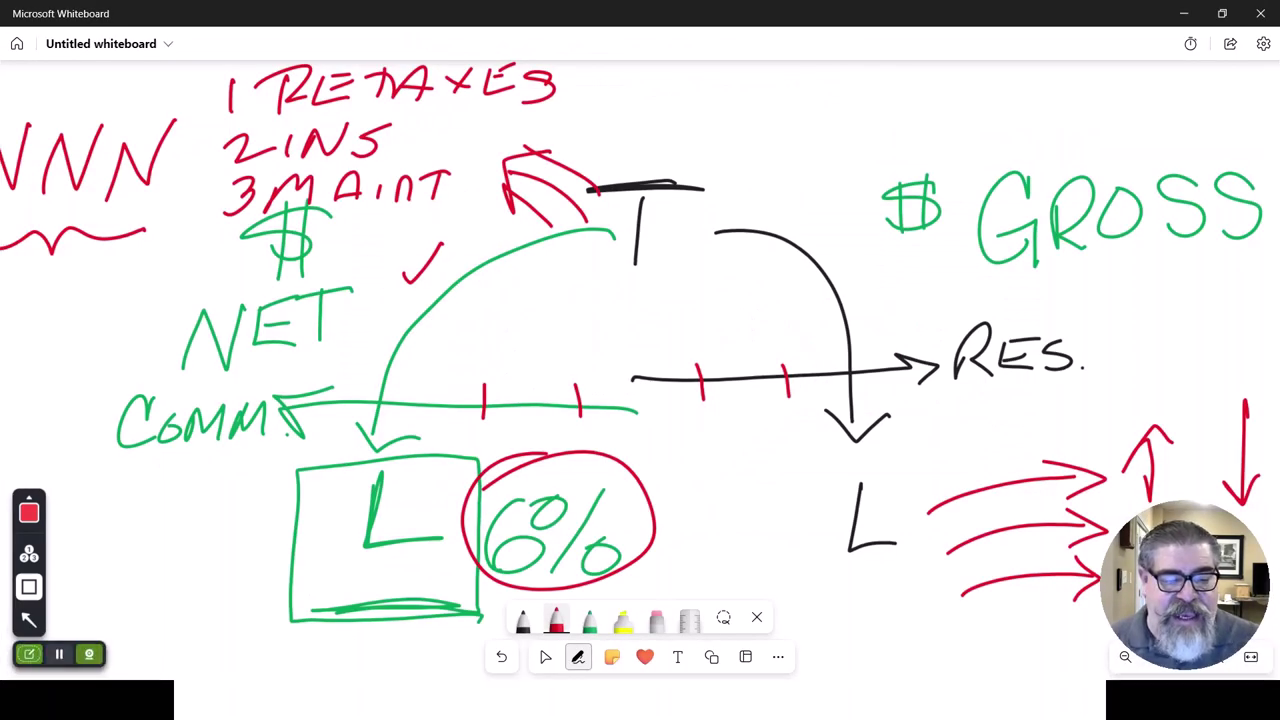
{"action": "left_click", "coordinate": [545, 656]}
{"action": "left_click_drag", "start_coordinate": [120, 330], "coordinate": [1195, 360]}
{"action": "left_click_drag", "start_coordinate": [500, 330], "coordinate": [1180, 330]}
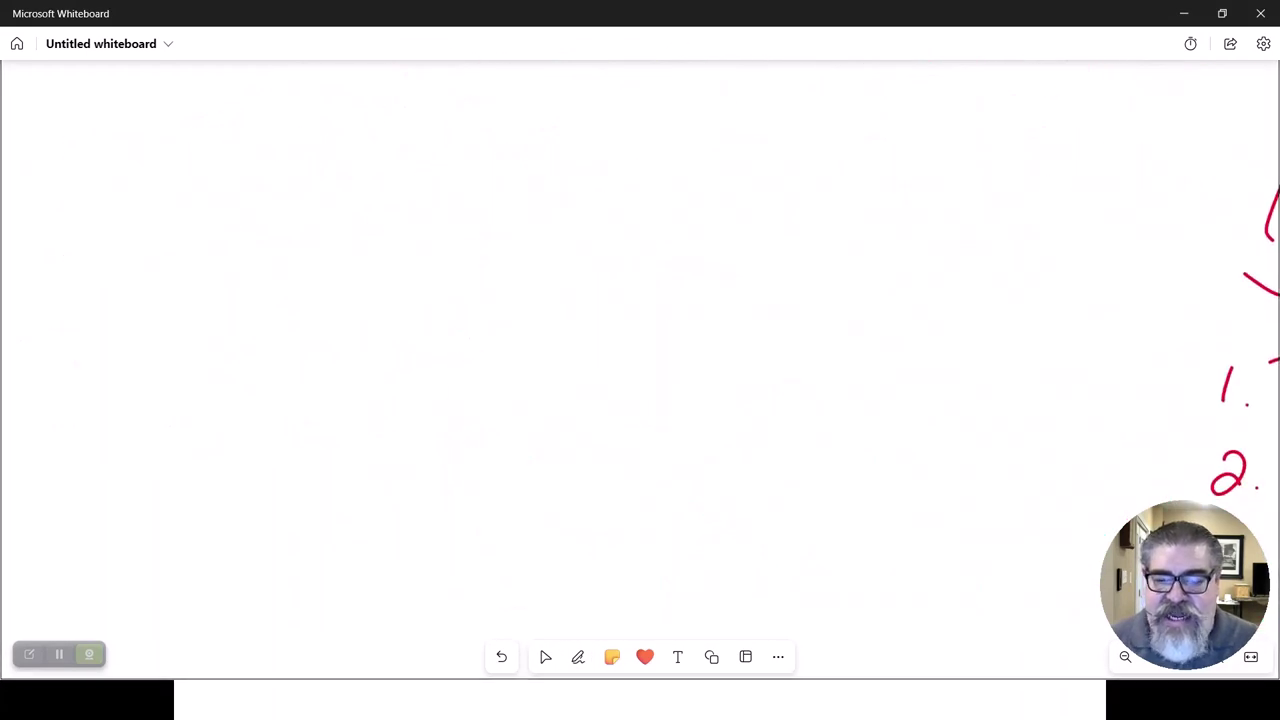
Step: In black, write BASE + with a brace under BASE marked 1,000
{"action": "left_click", "coordinate": [578, 656]}
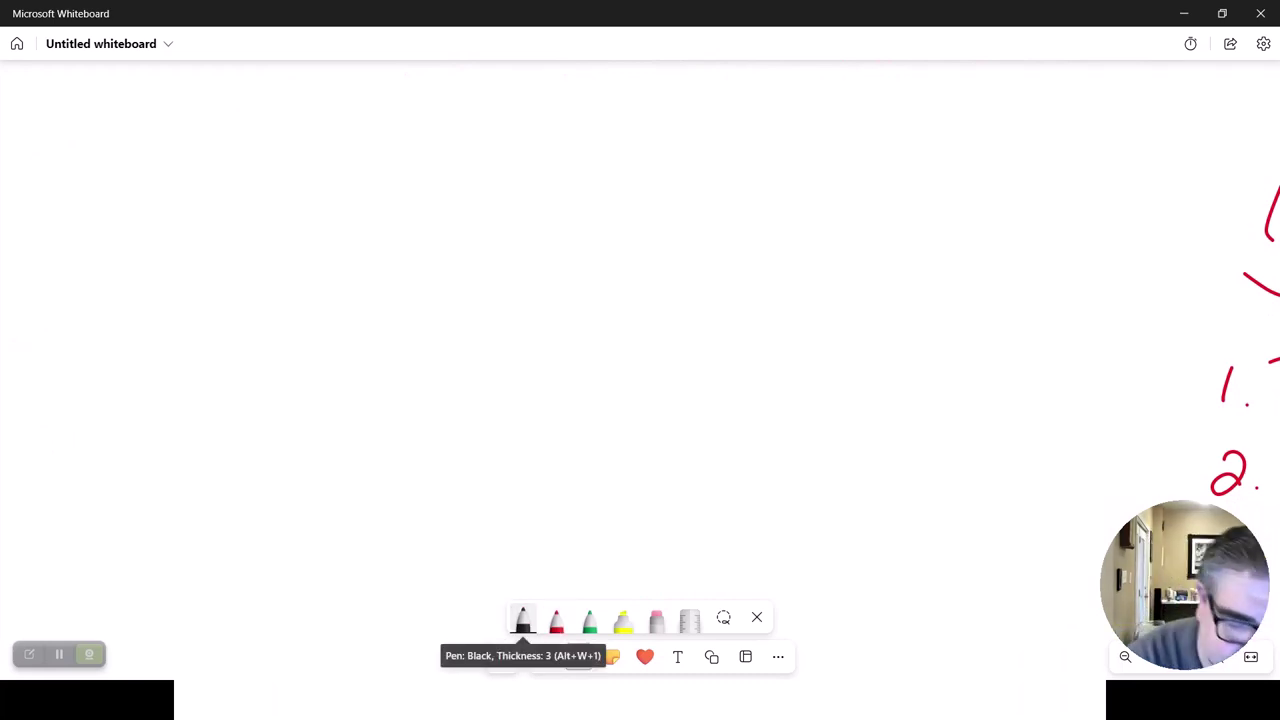
{"action": "left_click_drag", "start_coordinate": [145, 204], "coordinate": [157, 299]}
{"action": "mouse_move", "coordinate": [112, 235]}
{"action": "left_mouse_down"}
{"action": "mouse_move", "coordinate": [162, 245]}
{"action": "mouse_move", "coordinate": [165, 283]}
{"action": "mouse_move", "coordinate": [276, 262]}
{"action": "mouse_move", "coordinate": [276, 240]}
{"action": "mouse_move", "coordinate": [296, 258]}
{"action": "left_mouse_up"}
{"action": "mouse_move", "coordinate": [361, 213]}
{"action": "left_mouse_down"}
{"action": "mouse_move", "coordinate": [357, 252]}
{"action": "mouse_move", "coordinate": [420, 254]}
{"action": "left_mouse_up"}
{"action": "mouse_move", "coordinate": [357, 232]}
{"action": "left_mouse_down"}
{"action": "mouse_move", "coordinate": [388, 230]}
{"action": "mouse_move", "coordinate": [417, 198]}
{"action": "mouse_move", "coordinate": [518, 219]}
{"action": "mouse_move", "coordinate": [488, 253]}
{"action": "left_mouse_up"}
{"action": "mouse_move", "coordinate": [110, 333]}
{"action": "left_mouse_down"}
{"action": "mouse_move", "coordinate": [216, 355]}
{"action": "mouse_move", "coordinate": [368, 334]}
{"action": "mouse_move", "coordinate": [438, 302]}
{"action": "left_mouse_up"}
{"action": "left_click_drag", "start_coordinate": [189, 422], "coordinate": [189, 470]}
{"action": "mouse_move", "coordinate": [236, 416]}
{"action": "left_mouse_down"}
{"action": "mouse_move", "coordinate": [238, 456]}
{"action": "mouse_move", "coordinate": [236, 416]}
{"action": "mouse_move", "coordinate": [343, 408]}
{"action": "left_mouse_up"}
{"action": "left_click_drag", "start_coordinate": [208, 473], "coordinate": [218, 505]}
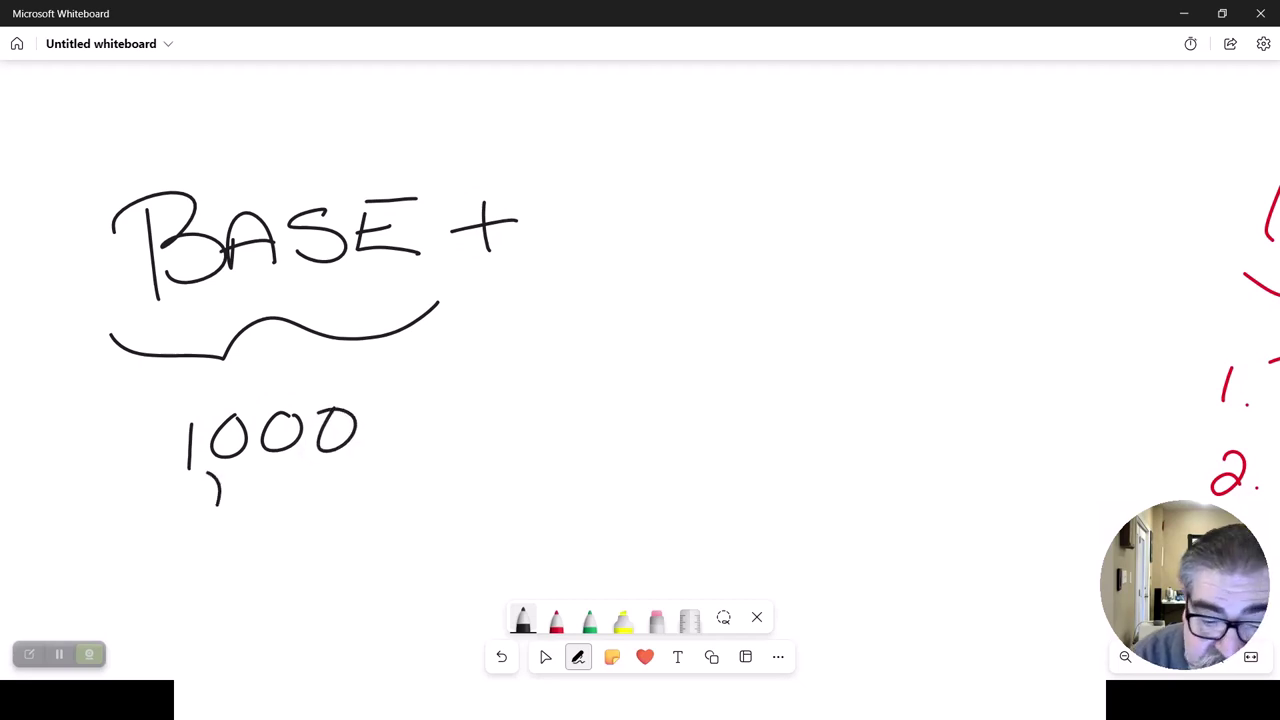
Step: Write 4% of after the plus sign
{"action": "mouse_move", "coordinate": [608, 150]}
{"action": "left_mouse_down"}
{"action": "mouse_move", "coordinate": [566, 205]}
{"action": "mouse_move", "coordinate": [640, 194]}
{"action": "left_mouse_up"}
{"action": "left_click_drag", "start_coordinate": [606, 150], "coordinate": [607, 248]}
{"action": "mouse_move", "coordinate": [632, 136]}
{"action": "left_mouse_down"}
{"action": "mouse_move", "coordinate": [624, 152]}
{"action": "mouse_move", "coordinate": [632, 136]}
{"action": "left_mouse_up"}
{"action": "left_click_drag", "start_coordinate": [680, 142], "coordinate": [634, 250]}
{"action": "mouse_move", "coordinate": [698, 214]}
{"action": "left_mouse_down"}
{"action": "mouse_move", "coordinate": [676, 228]}
{"action": "mouse_move", "coordinate": [698, 214]}
{"action": "left_mouse_up"}
{"action": "mouse_move", "coordinate": [772, 180]}
{"action": "left_mouse_down"}
{"action": "mouse_move", "coordinate": [742, 202]}
{"action": "mouse_move", "coordinate": [790, 230]}
{"action": "mouse_move", "coordinate": [798, 160]}
{"action": "left_mouse_up"}
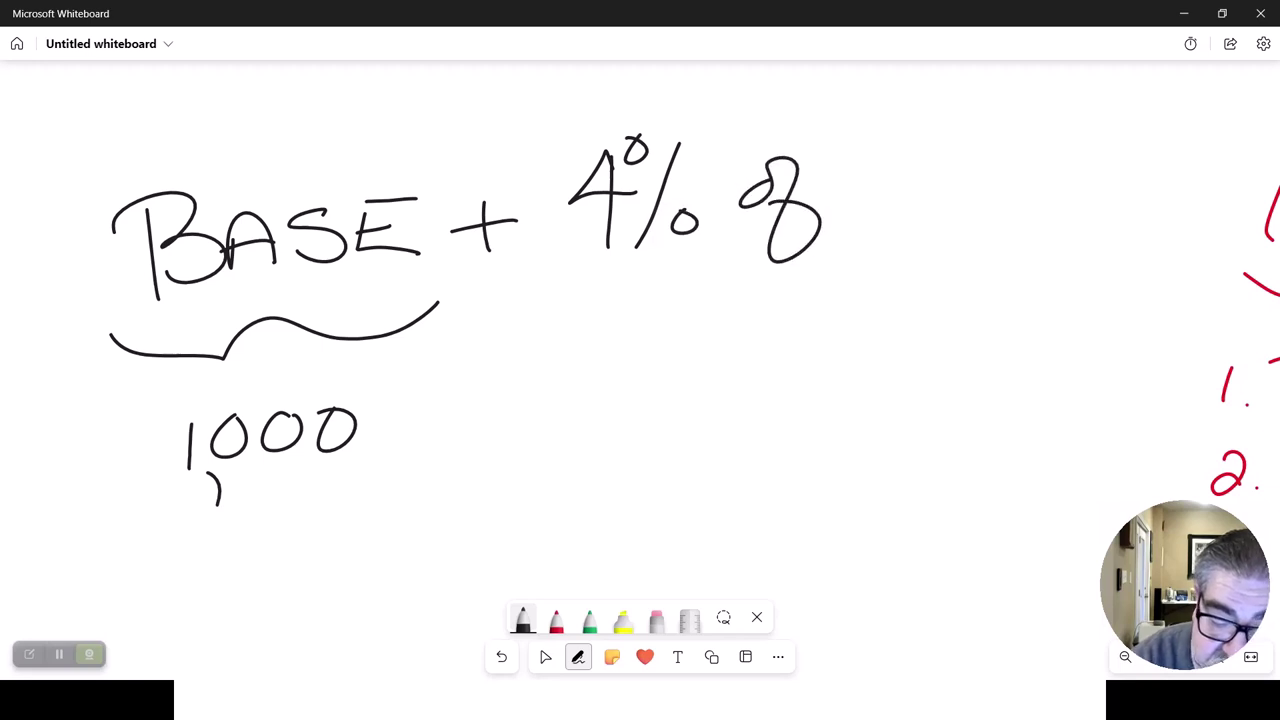
Step: Write GROSS SALES to complete the heading
{"action": "mouse_move", "coordinate": [912, 140]}
{"action": "left_mouse_down"}
{"action": "mouse_move", "coordinate": [908, 200]}
{"action": "mouse_move", "coordinate": [878, 186]}
{"action": "mouse_move", "coordinate": [934, 222]}
{"action": "left_mouse_up"}
{"action": "left_click_drag", "start_coordinate": [930, 180], "coordinate": [970, 215]}
{"action": "mouse_move", "coordinate": [1012, 175]}
{"action": "left_mouse_down"}
{"action": "mouse_move", "coordinate": [985, 212]}
{"action": "mouse_move", "coordinate": [1014, 176]}
{"action": "left_mouse_up"}
{"action": "mouse_move", "coordinate": [1062, 170]}
{"action": "left_mouse_down"}
{"action": "mouse_move", "coordinate": [1028, 186]}
{"action": "mouse_move", "coordinate": [1022, 210]}
{"action": "left_mouse_up"}
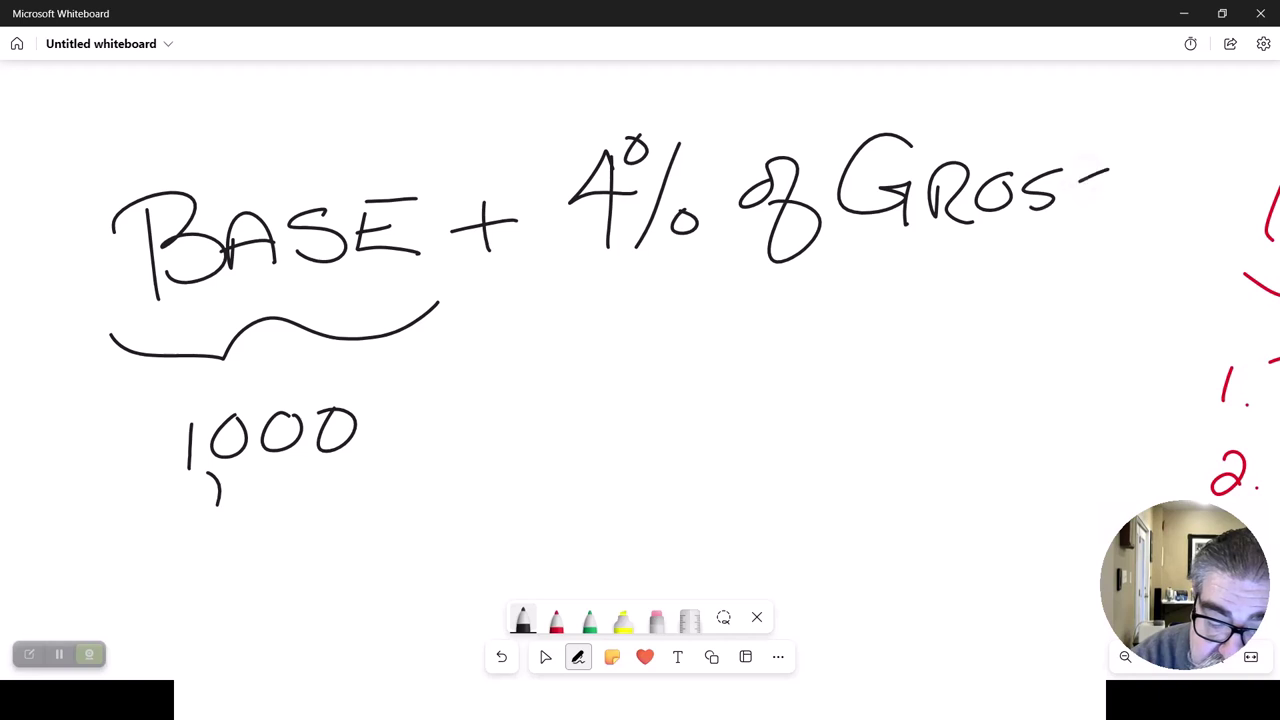
{"action": "left_click_drag", "start_coordinate": [1108, 172], "coordinate": [1068, 212]}
{"action": "mouse_move", "coordinate": [884, 240]}
{"action": "left_mouse_down"}
{"action": "mouse_move", "coordinate": [944, 262]}
{"action": "mouse_move", "coordinate": [892, 280]}
{"action": "left_mouse_up"}
{"action": "mouse_move", "coordinate": [956, 276]}
{"action": "left_mouse_down"}
{"action": "mouse_move", "coordinate": [972, 232]}
{"action": "mouse_move", "coordinate": [996, 276]}
{"action": "left_mouse_up"}
{"action": "mouse_move", "coordinate": [960, 262]}
{"action": "left_mouse_down"}
{"action": "mouse_move", "coordinate": [1012, 254]}
{"action": "mouse_move", "coordinate": [1022, 266]}
{"action": "left_mouse_up"}
{"action": "mouse_move", "coordinate": [1032, 236]}
{"action": "left_mouse_down"}
{"action": "mouse_move", "coordinate": [1032, 272]}
{"action": "mouse_move", "coordinate": [1074, 270]}
{"action": "left_mouse_up"}
{"action": "left_click_drag", "start_coordinate": [1032, 254], "coordinate": [1070, 238]}
{"action": "left_click_drag", "start_coordinate": [1124, 242], "coordinate": [1076, 280]}
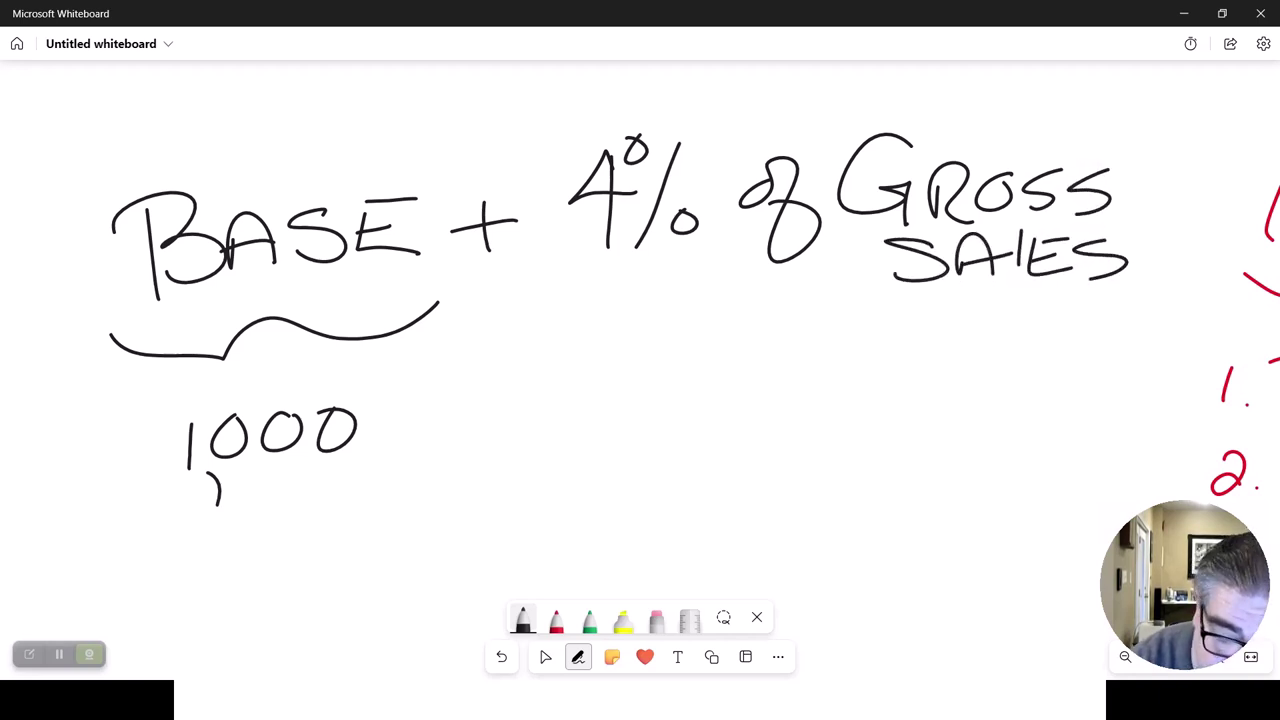
{"action": "left_click", "coordinate": [556, 618]}
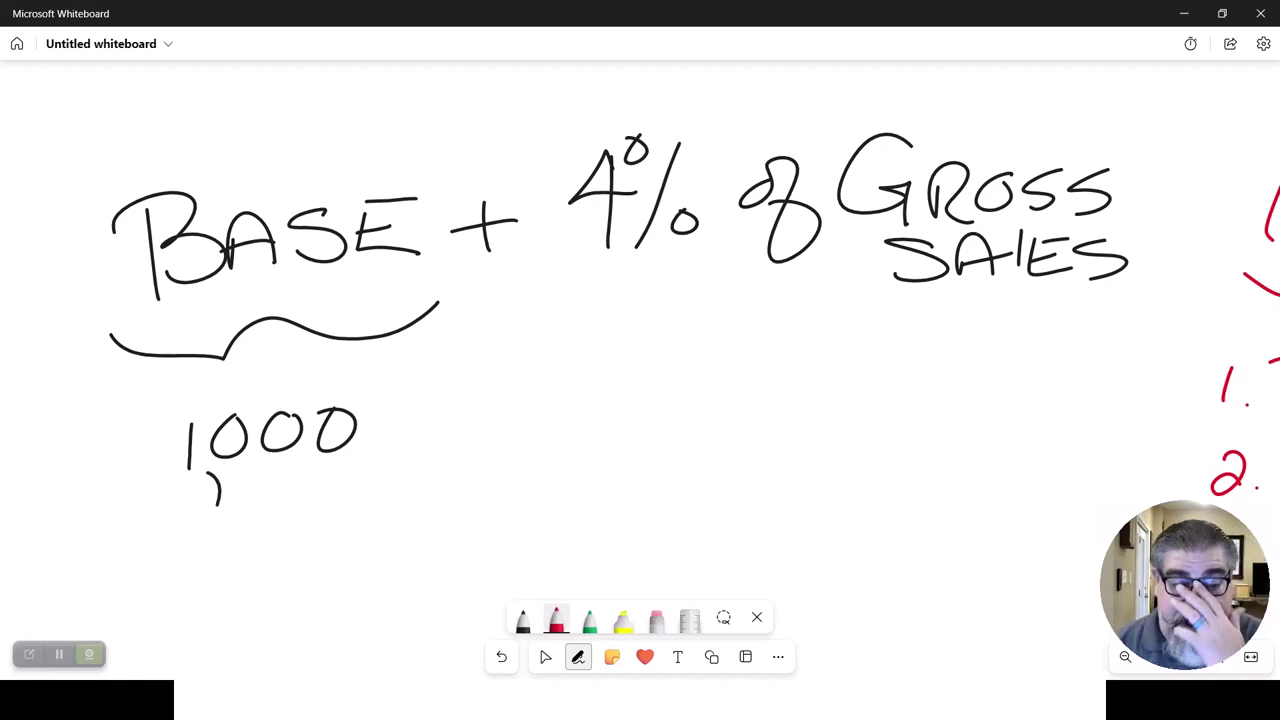
Step: Underline 1,000 and '4% of GROSS SALES' in red, and circle the plus
{"action": "mouse_move", "coordinate": [142, 518]}
{"action": "left_mouse_down"}
{"action": "mouse_move", "coordinate": [178, 530]}
{"action": "mouse_move", "coordinate": [368, 510]}
{"action": "mouse_move", "coordinate": [320, 513]}
{"action": "left_mouse_up"}
{"action": "mouse_move", "coordinate": [608, 312]}
{"action": "left_mouse_down"}
{"action": "mouse_move", "coordinate": [800, 354]}
{"action": "mouse_move", "coordinate": [1086, 316]}
{"action": "mouse_move", "coordinate": [650, 300]}
{"action": "mouse_move", "coordinate": [1044, 330]}
{"action": "left_mouse_up"}
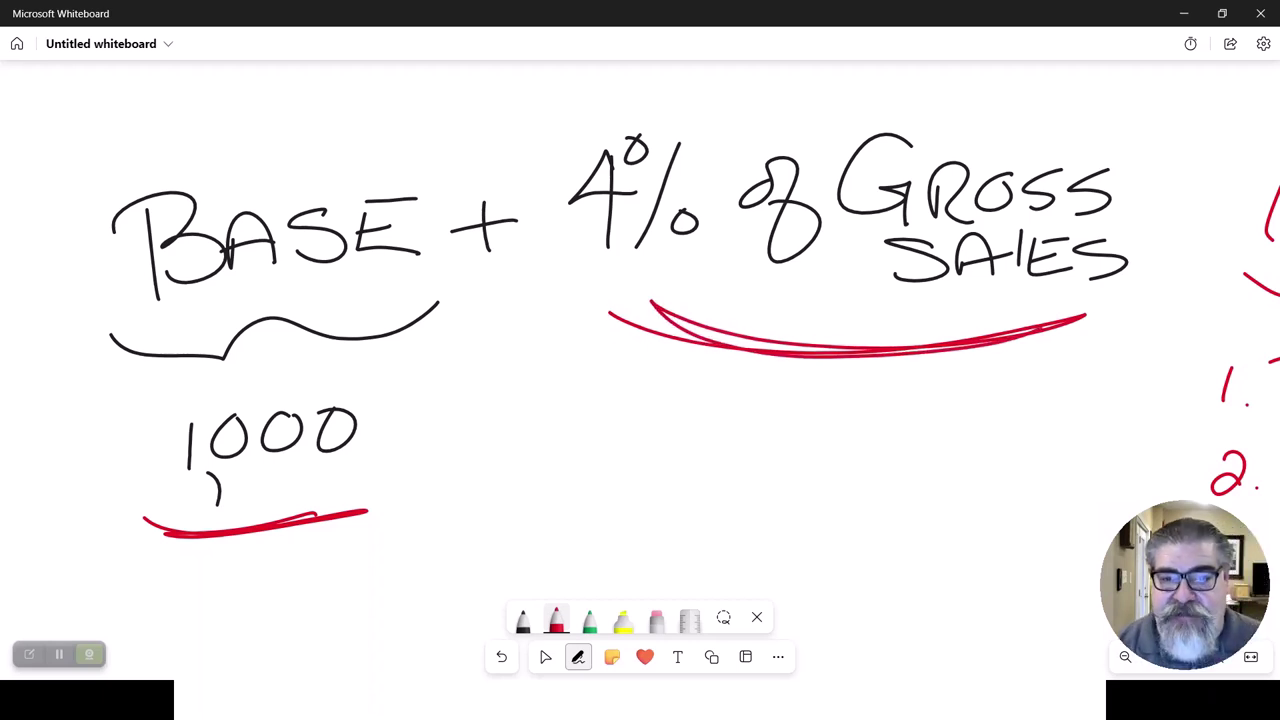
{"action": "mouse_move", "coordinate": [466, 298]}
{"action": "left_mouse_down"}
{"action": "mouse_move", "coordinate": [545, 200]}
{"action": "mouse_move", "coordinate": [470, 300]}
{"action": "left_mouse_up"}
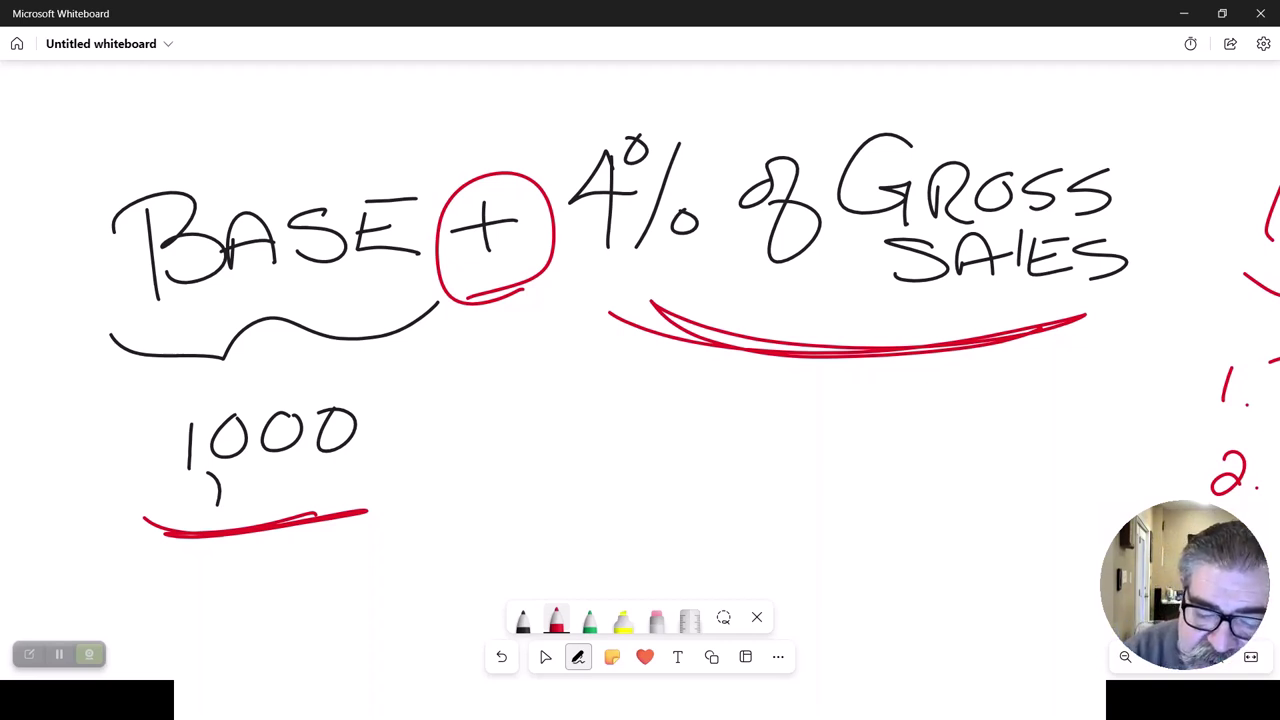
Step: Write the $40,000 gross sales figure in red and draw a line across it
{"action": "left_click_drag", "start_coordinate": [816, 334], "coordinate": [802, 388]}
{"action": "mouse_move", "coordinate": [818, 316]}
{"action": "left_mouse_down"}
{"action": "mouse_move", "coordinate": [790, 342]}
{"action": "mouse_move", "coordinate": [822, 348]}
{"action": "left_mouse_up"}
{"action": "left_click_drag", "start_coordinate": [855, 326], "coordinate": [840, 366]}
{"action": "left_click_drag", "start_coordinate": [872, 358], "coordinate": [870, 392]}
{"action": "mouse_move", "coordinate": [912, 326]}
{"action": "left_mouse_down"}
{"action": "mouse_move", "coordinate": [908, 362]}
{"action": "mouse_move", "coordinate": [946, 364]}
{"action": "left_mouse_up"}
{"action": "left_click_drag", "start_coordinate": [994, 324], "coordinate": [990, 356]}
{"action": "left_click_drag", "start_coordinate": [790, 300], "coordinate": [756, 326]}
{"action": "left_click_drag", "start_coordinate": [776, 290], "coordinate": [776, 334]}
{"action": "mouse_move", "coordinate": [856, 330]}
{"action": "left_mouse_down"}
{"action": "mouse_move", "coordinate": [838, 368]}
{"action": "mouse_move", "coordinate": [852, 368]}
{"action": "left_mouse_up"}
{"action": "left_click_drag", "start_coordinate": [765, 412], "coordinate": [978, 402]}
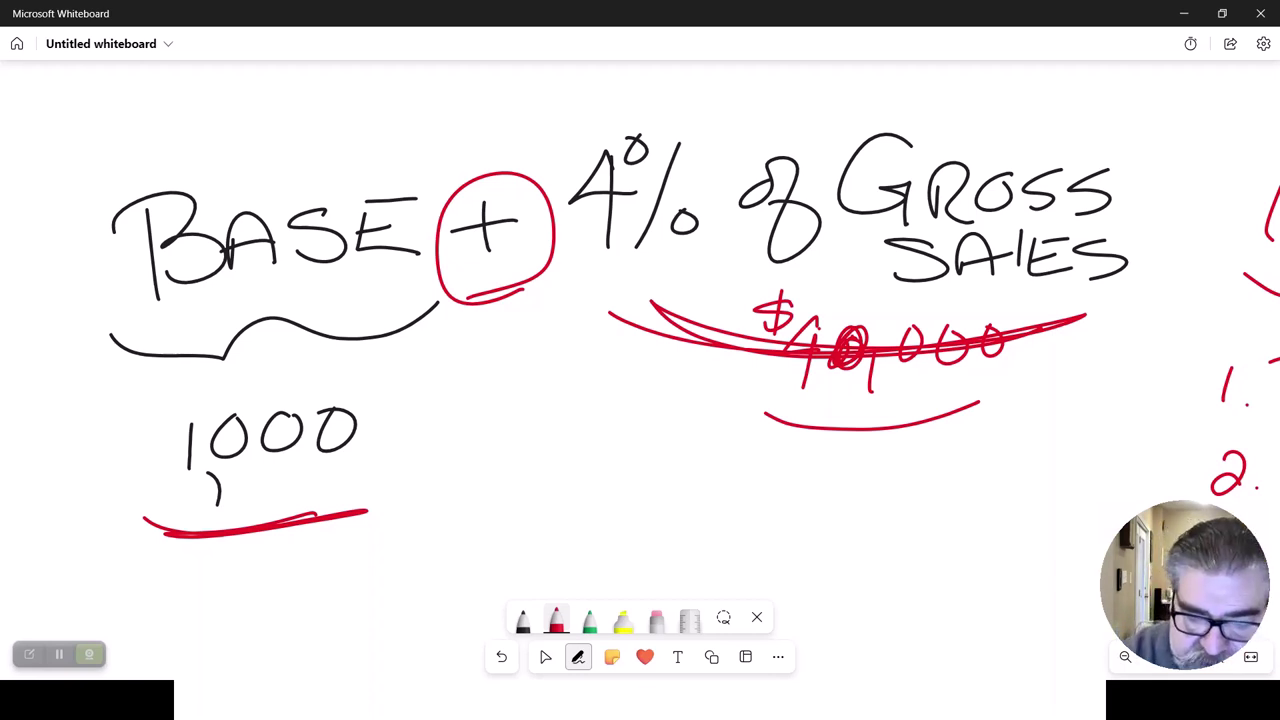
Step: Write 3,333 below it and draw a plus between 1,000 and 3,333
{"action": "mouse_move", "coordinate": [760, 456]}
{"action": "left_mouse_down"}
{"action": "mouse_move", "coordinate": [802, 464]}
{"action": "mouse_move", "coordinate": [780, 510]}
{"action": "mouse_move", "coordinate": [823, 530]}
{"action": "left_mouse_up"}
{"action": "left_click_drag", "start_coordinate": [840, 456], "coordinate": [862, 494]}
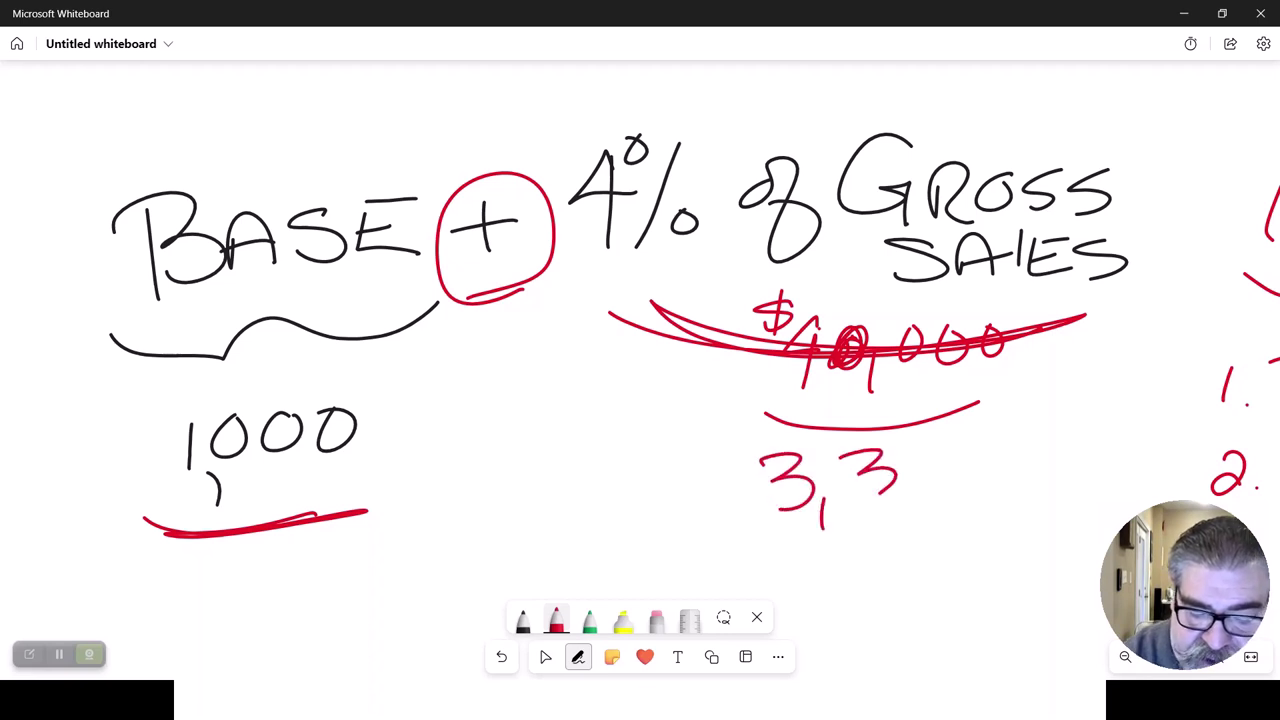
{"action": "mouse_move", "coordinate": [900, 448]}
{"action": "left_mouse_down"}
{"action": "mouse_move", "coordinate": [940, 462]}
{"action": "mouse_move", "coordinate": [912, 494]}
{"action": "left_mouse_up"}
{"action": "mouse_move", "coordinate": [958, 446]}
{"action": "left_mouse_down"}
{"action": "mouse_move", "coordinate": [984, 468]}
{"action": "mouse_move", "coordinate": [962, 496]}
{"action": "left_mouse_up"}
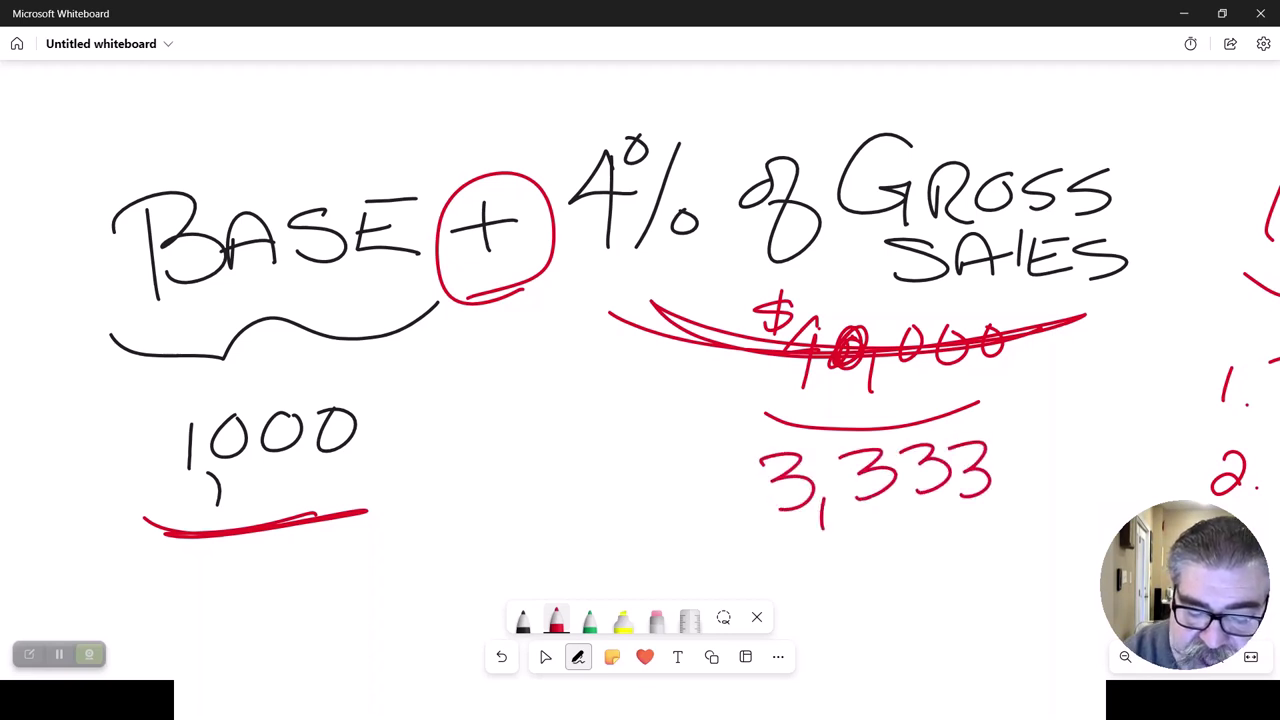
{"action": "left_click_drag", "start_coordinate": [1004, 432], "coordinate": [1026, 456]}
{"action": "mouse_move", "coordinate": [1026, 432]}
{"action": "left_mouse_down"}
{"action": "mouse_move", "coordinate": [1002, 456]}
{"action": "mouse_move", "coordinate": [1050, 450]}
{"action": "mouse_move", "coordinate": [1036, 452]}
{"action": "mouse_move", "coordinate": [1052, 464]}
{"action": "left_mouse_up"}
{"action": "left_click_drag", "start_coordinate": [1020, 468], "coordinate": [1054, 469]}
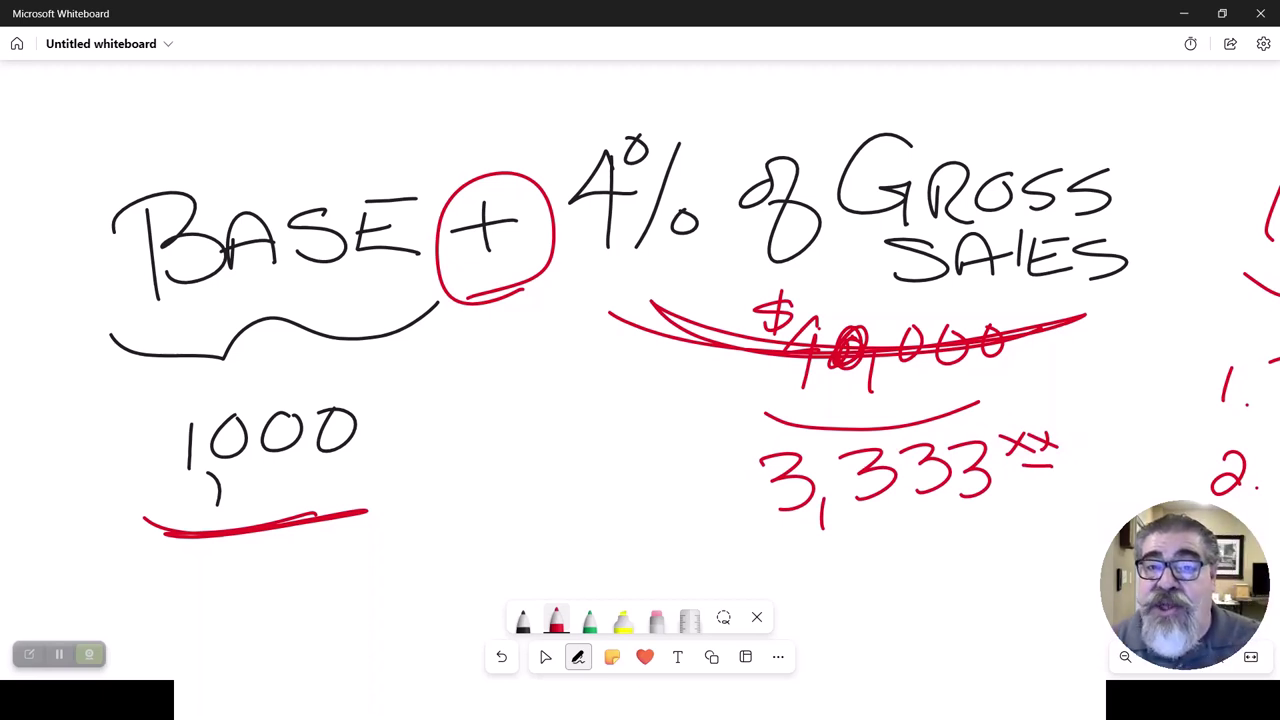
{"action": "left_click_drag", "start_coordinate": [500, 440], "coordinate": [567, 433]}
{"action": "left_click_drag", "start_coordinate": [535, 402], "coordinate": [530, 466]}
Step: Underline 3,333 and write the 4,333.33 total below the plus
{"action": "key", "text": "Escape"}
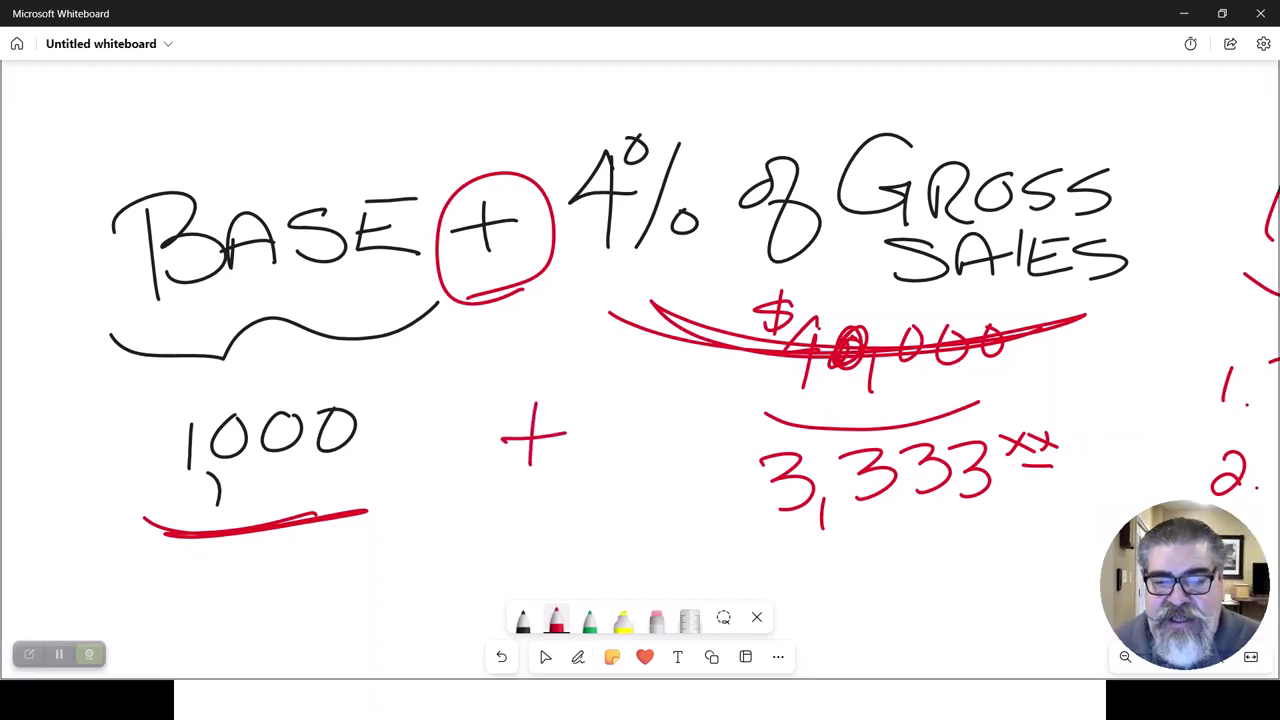
{"action": "scroll", "coordinate": [640, 390], "scroll_direction": "down", "scroll_amount": 3}
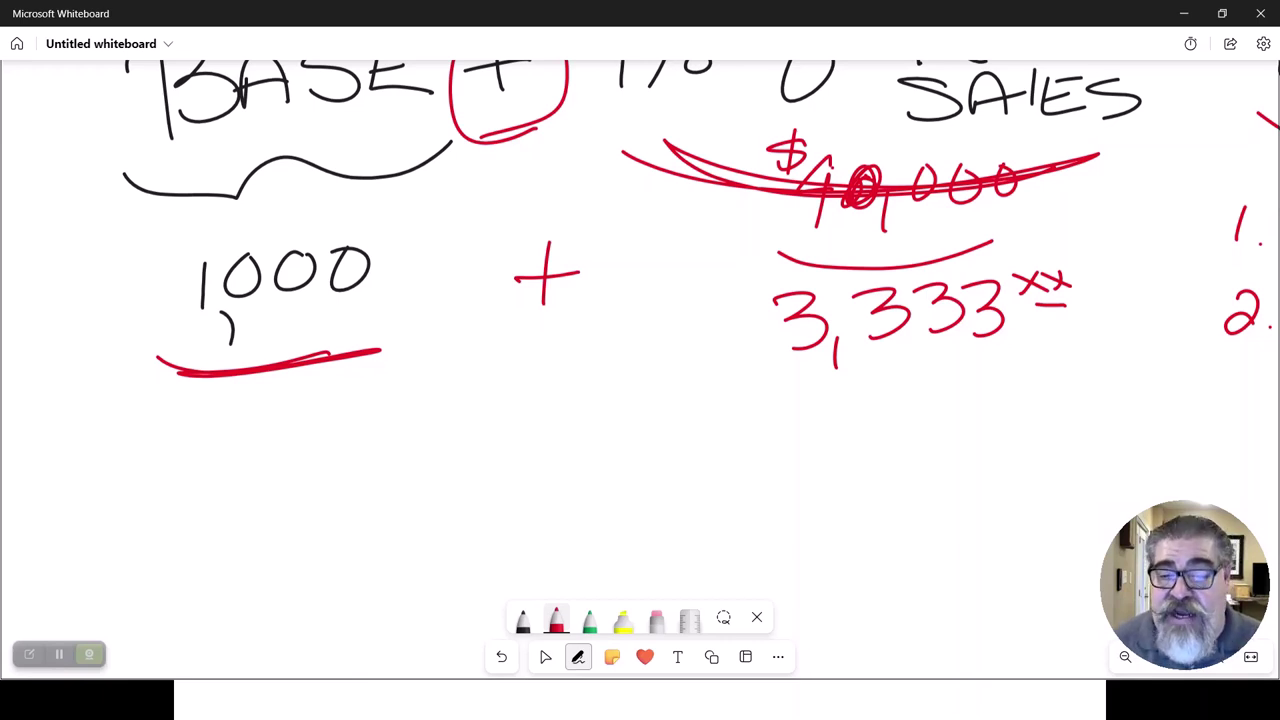
{"action": "left_click_drag", "start_coordinate": [780, 362], "coordinate": [1010, 348]}
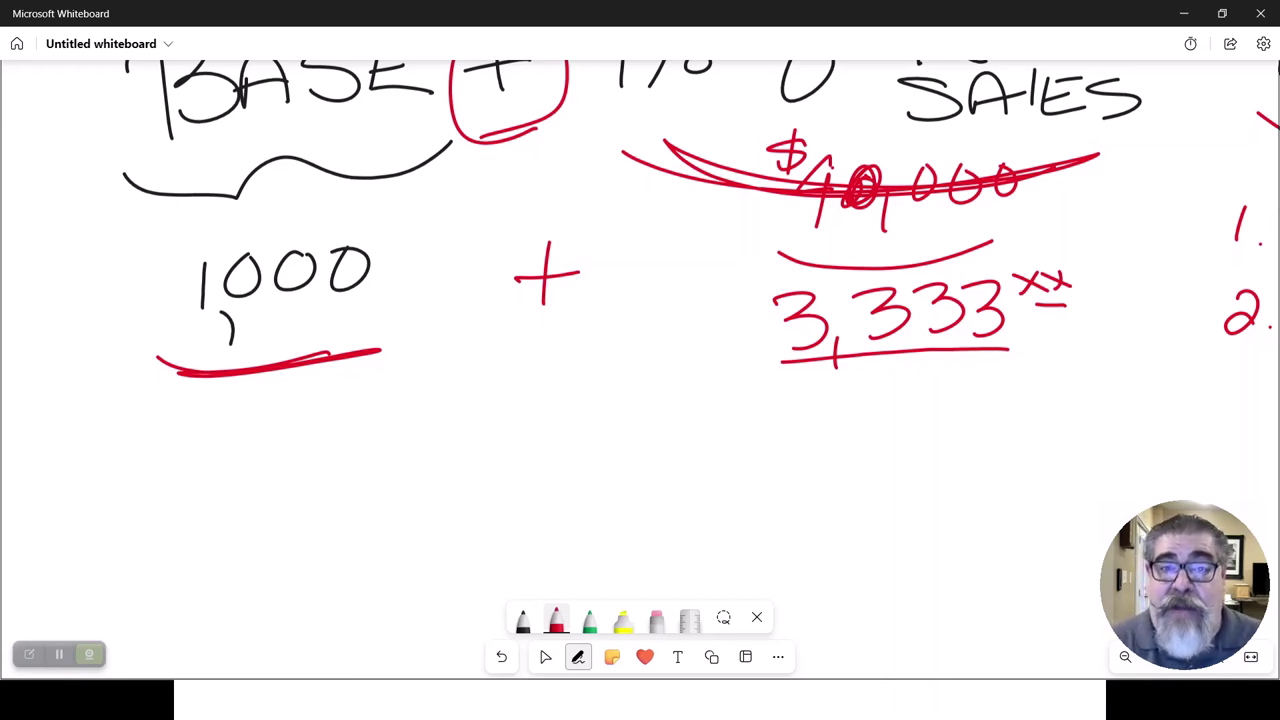
{"action": "mouse_move", "coordinate": [504, 455]}
{"action": "left_mouse_down"}
{"action": "mouse_move", "coordinate": [518, 491]}
{"action": "mouse_move", "coordinate": [497, 518]}
{"action": "mouse_move", "coordinate": [512, 548]}
{"action": "left_mouse_up"}
{"action": "mouse_move", "coordinate": [531, 462]}
{"action": "left_mouse_down"}
{"action": "mouse_move", "coordinate": [556, 462]}
{"action": "mouse_move", "coordinate": [546, 516]}
{"action": "mouse_move", "coordinate": [534, 516]}
{"action": "left_mouse_up"}
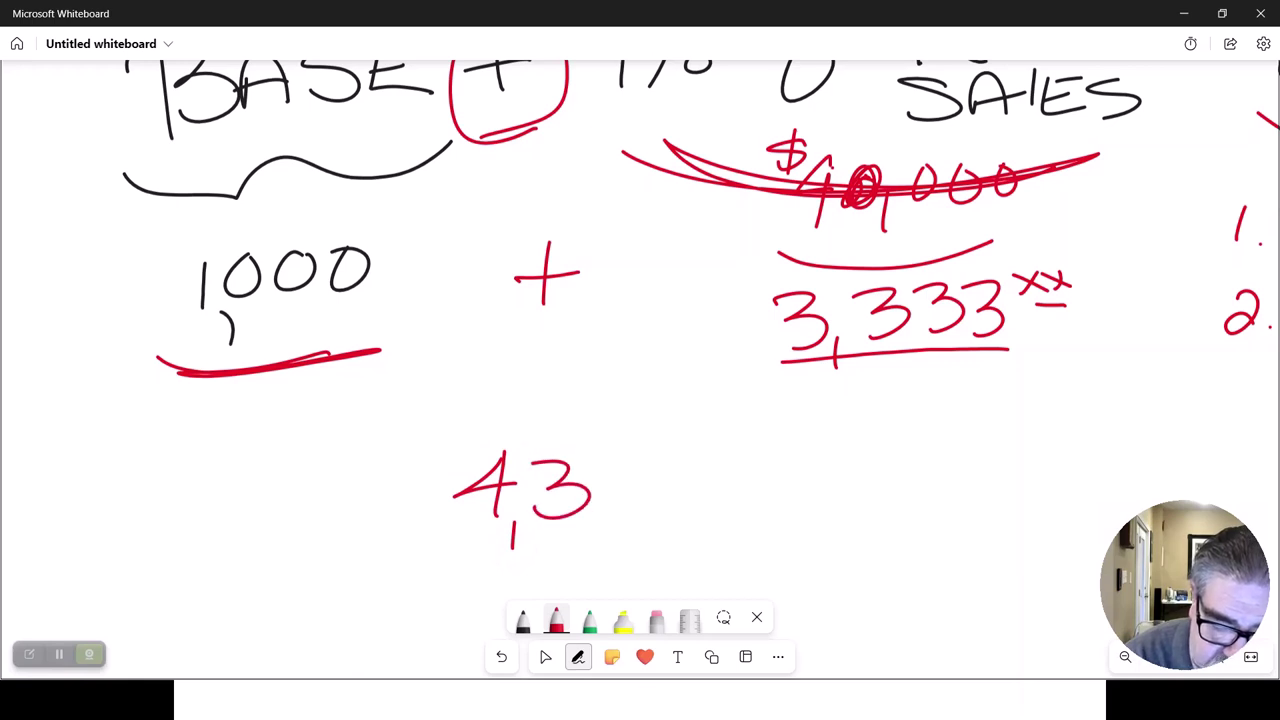
{"action": "mouse_move", "coordinate": [604, 462]}
{"action": "left_mouse_down"}
{"action": "mouse_move", "coordinate": [640, 478]}
{"action": "mouse_move", "coordinate": [620, 517]}
{"action": "left_mouse_up"}
{"action": "mouse_move", "coordinate": [658, 462]}
{"action": "left_mouse_down"}
{"action": "mouse_move", "coordinate": [676, 468]}
{"action": "mouse_move", "coordinate": [690, 520]}
{"action": "left_mouse_up"}
{"action": "mouse_move", "coordinate": [710, 430]}
{"action": "left_mouse_down"}
{"action": "mouse_move", "coordinate": [740, 442]}
{"action": "mouse_move", "coordinate": [728, 468]}
{"action": "mouse_move", "coordinate": [770, 442]}
{"action": "mouse_move", "coordinate": [752, 468]}
{"action": "left_mouse_up"}
{"action": "left_click_drag", "start_coordinate": [730, 489], "coordinate": [796, 484]}
Step: Mark the total as $4,333.33/MO, re-underline 1,000 and 3,333, and bring the full heading into view
{"action": "mouse_move", "coordinate": [442, 428]}
{"action": "left_mouse_down"}
{"action": "mouse_move", "coordinate": [398, 454]}
{"action": "mouse_move", "coordinate": [435, 486]}
{"action": "left_mouse_up"}
{"action": "left_click_drag", "start_coordinate": [872, 442], "coordinate": [760, 562]}
{"action": "mouse_move", "coordinate": [851, 515]}
{"action": "left_mouse_down"}
{"action": "mouse_move", "coordinate": [843, 530]}
{"action": "mouse_move", "coordinate": [868, 504]}
{"action": "mouse_move", "coordinate": [898, 530]}
{"action": "mouse_move", "coordinate": [914, 488]}
{"action": "left_mouse_up"}
{"action": "mouse_move", "coordinate": [202, 370]}
{"action": "left_mouse_down"}
{"action": "mouse_move", "coordinate": [392, 350]}
{"action": "mouse_move", "coordinate": [198, 384]}
{"action": "mouse_move", "coordinate": [400, 328]}
{"action": "left_mouse_up"}
{"action": "left_click_drag", "start_coordinate": [332, 372], "coordinate": [212, 386]}
{"action": "mouse_move", "coordinate": [694, 388]}
{"action": "left_mouse_down"}
{"action": "mouse_move", "coordinate": [930, 398]}
{"action": "mouse_move", "coordinate": [1086, 352]}
{"action": "mouse_move", "coordinate": [790, 406]}
{"action": "mouse_move", "coordinate": [1086, 352]}
{"action": "left_mouse_up"}
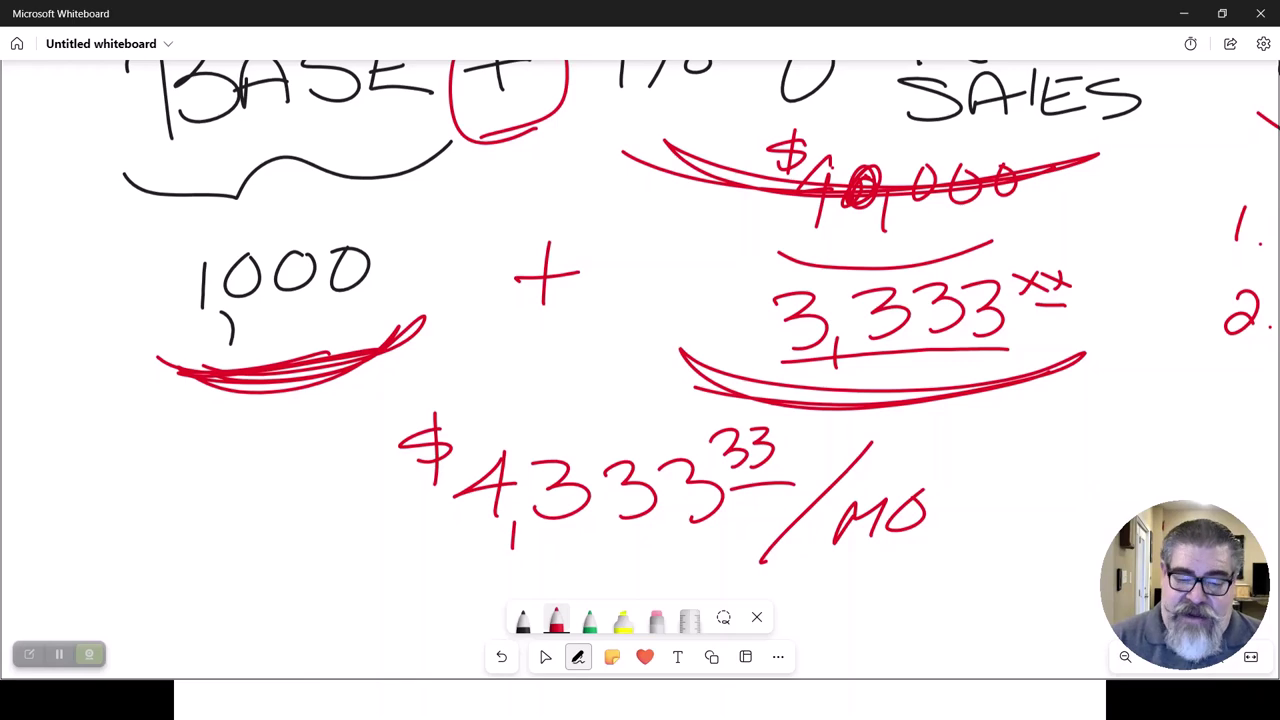
{"action": "scroll", "coordinate": [640, 360], "scroll_direction": "up", "scroll_amount": 5}
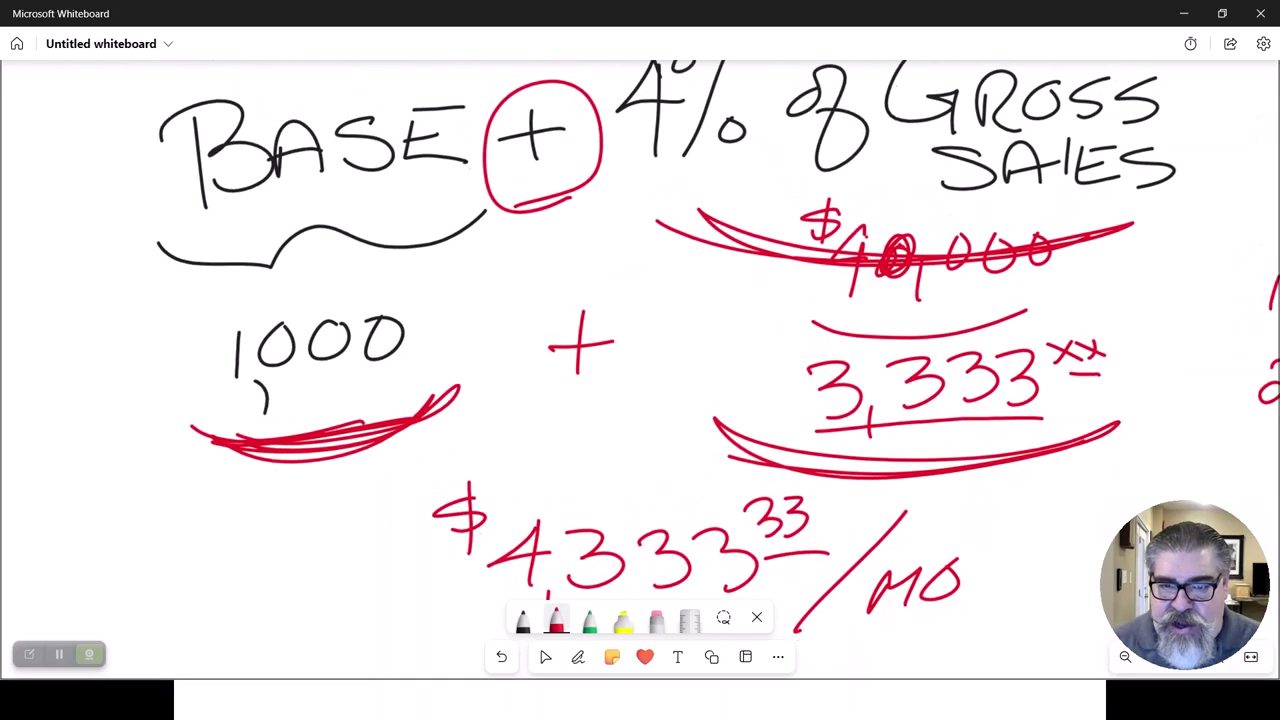
Step: In green ink, write 'BASE OR' above the heading and underline OR
{"action": "left_click", "coordinate": [589, 620]}
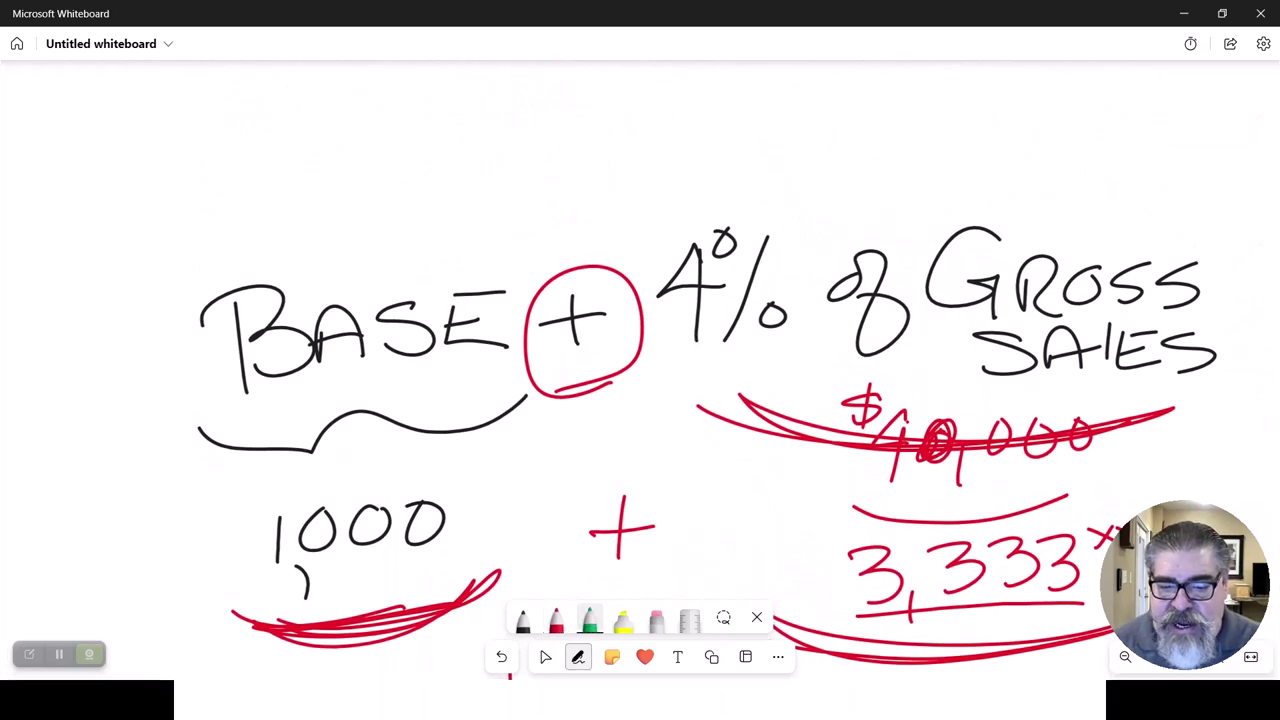
{"action": "left_click_drag", "start_coordinate": [537, 112], "coordinate": [568, 166]}
{"action": "mouse_move", "coordinate": [564, 98]}
{"action": "left_mouse_down"}
{"action": "mouse_move", "coordinate": [596, 110]}
{"action": "mouse_move", "coordinate": [612, 164]}
{"action": "left_mouse_up"}
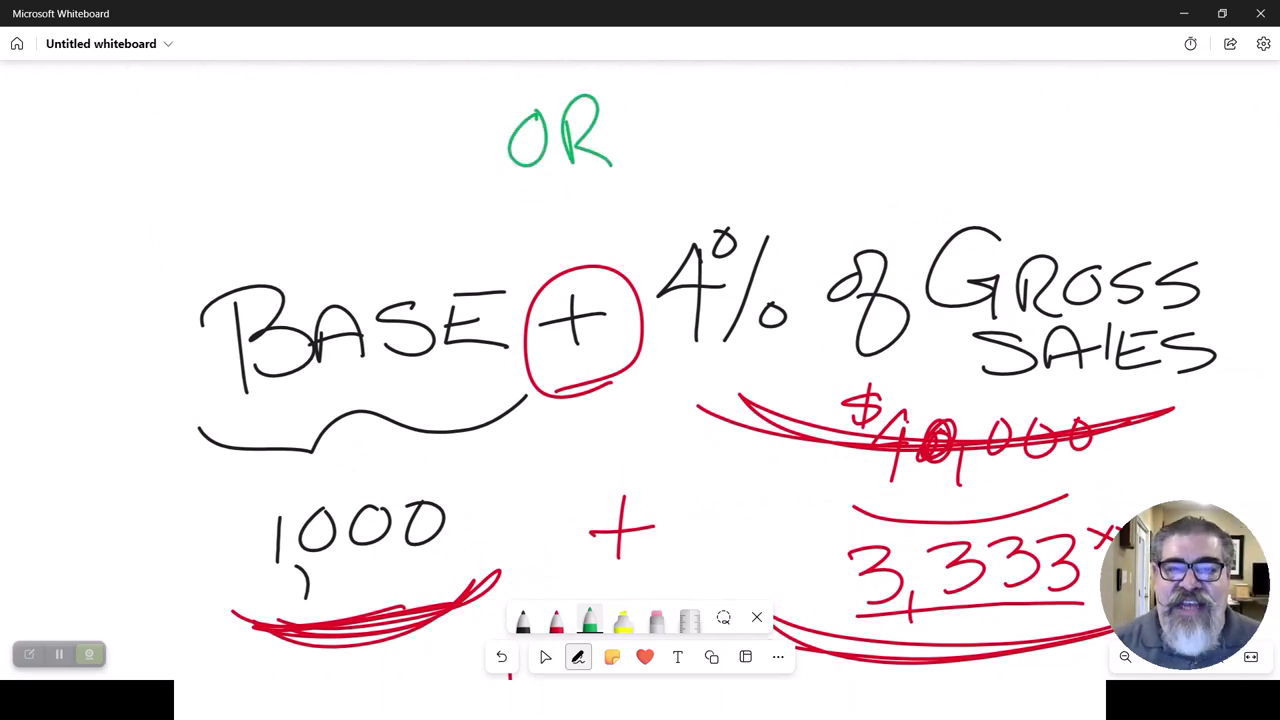
{"action": "left_click_drag", "start_coordinate": [166, 118], "coordinate": [165, 186]}
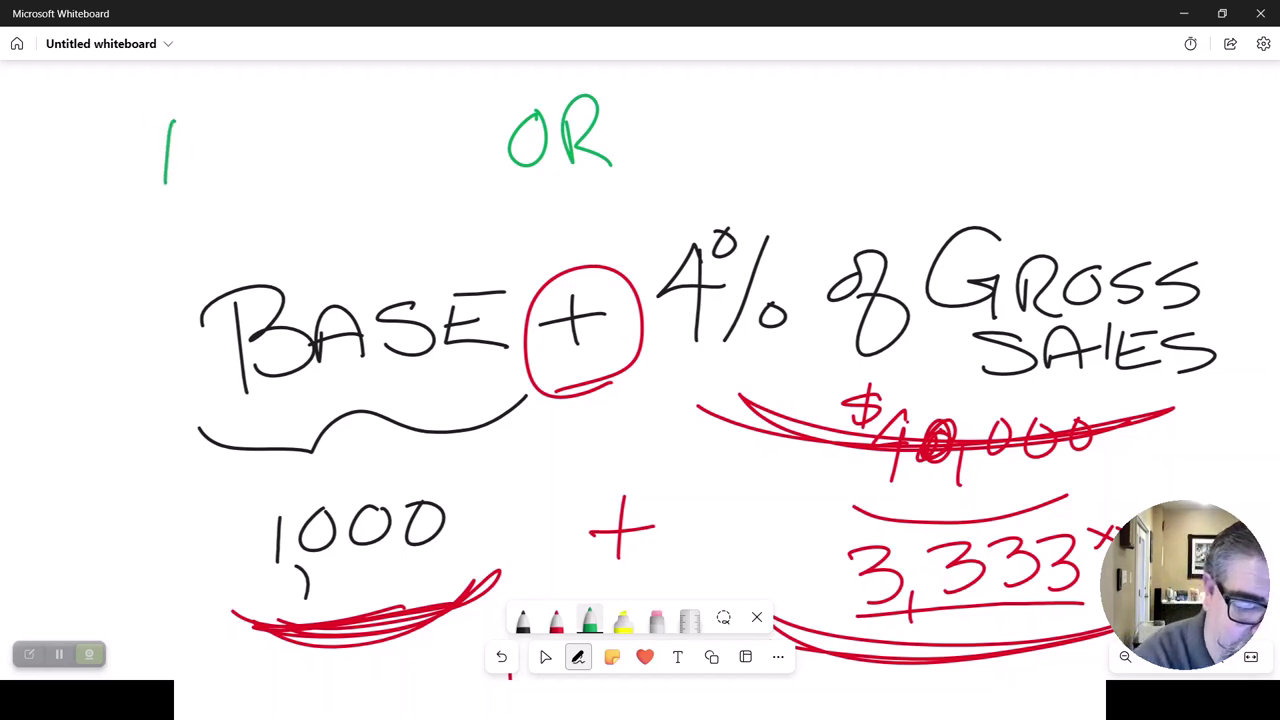
{"action": "mouse_move", "coordinate": [128, 138]}
{"action": "left_mouse_down"}
{"action": "mouse_move", "coordinate": [178, 155]}
{"action": "mouse_move", "coordinate": [180, 194]}
{"action": "left_mouse_up"}
{"action": "mouse_move", "coordinate": [255, 178]}
{"action": "left_mouse_down"}
{"action": "mouse_move", "coordinate": [255, 152]}
{"action": "mouse_move", "coordinate": [296, 176]}
{"action": "mouse_move", "coordinate": [302, 155]}
{"action": "mouse_move", "coordinate": [304, 178]}
{"action": "left_mouse_up"}
{"action": "mouse_move", "coordinate": [370, 128]}
{"action": "left_mouse_down"}
{"action": "mouse_move", "coordinate": [412, 166]}
{"action": "mouse_move", "coordinate": [394, 148]}
{"action": "left_mouse_up"}
{"action": "left_click_drag", "start_coordinate": [368, 130], "coordinate": [420, 126]}
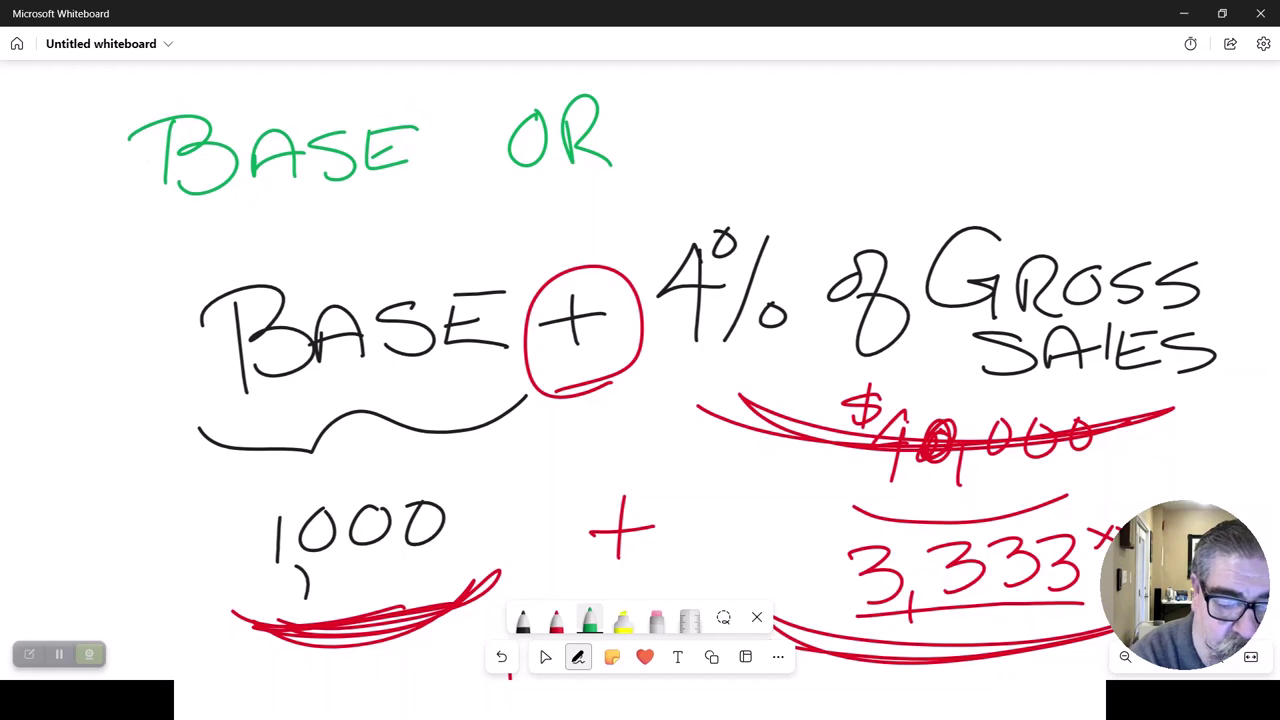
{"action": "mouse_move", "coordinate": [508, 202]}
{"action": "left_mouse_down"}
{"action": "mouse_move", "coordinate": [622, 190]}
{"action": "mouse_move", "coordinate": [606, 196]}
{"action": "left_mouse_up"}
Step: Add '%,' and 'Whichever' after OR in green
{"action": "mouse_move", "coordinate": [736, 98]}
{"action": "left_mouse_down"}
{"action": "mouse_move", "coordinate": [738, 126]}
{"action": "mouse_move", "coordinate": [718, 92]}
{"action": "left_mouse_up"}
{"action": "left_click_drag", "start_coordinate": [786, 92], "coordinate": [738, 166]}
{"action": "mouse_move", "coordinate": [798, 130]}
{"action": "left_mouse_down"}
{"action": "mouse_move", "coordinate": [772, 150]}
{"action": "mouse_move", "coordinate": [796, 131]}
{"action": "left_mouse_up"}
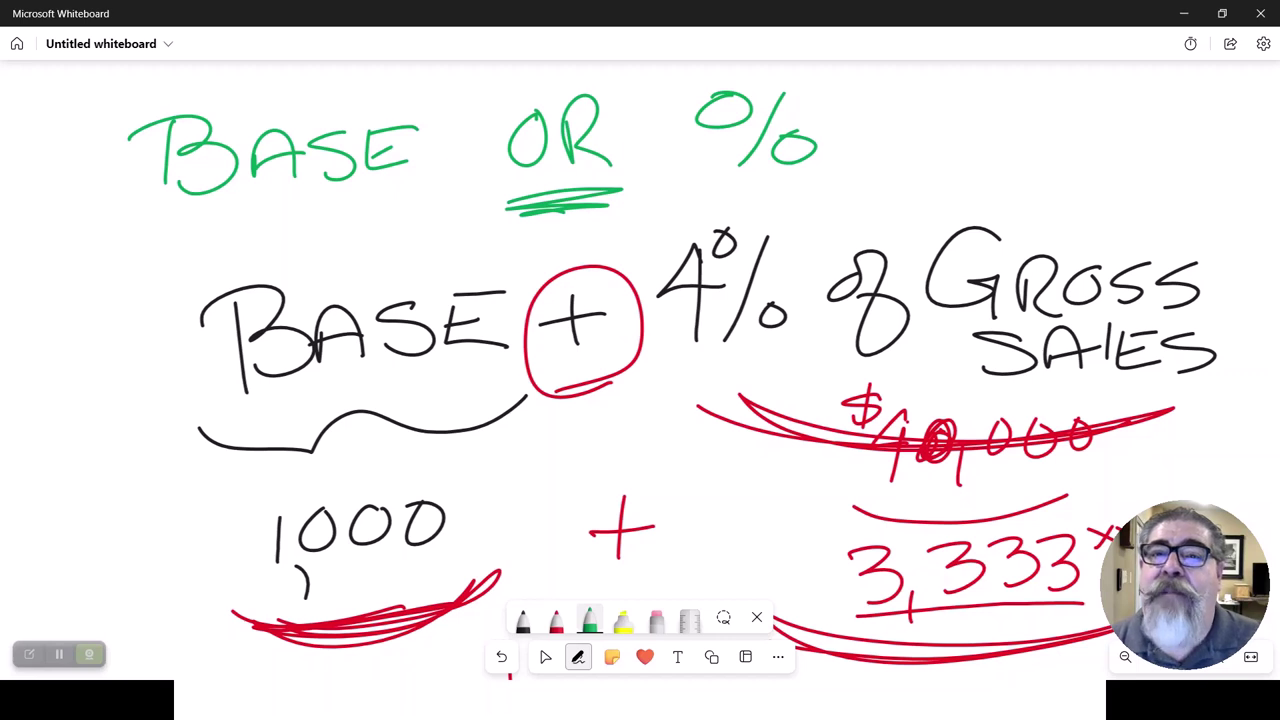
{"action": "left_click_drag", "start_coordinate": [856, 158], "coordinate": [838, 191]}
{"action": "mouse_move", "coordinate": [884, 116]}
{"action": "left_mouse_down"}
{"action": "mouse_move", "coordinate": [912, 160]}
{"action": "mouse_move", "coordinate": [940, 116]}
{"action": "left_mouse_up"}
{"action": "mouse_move", "coordinate": [955, 113]}
{"action": "left_mouse_down"}
{"action": "mouse_move", "coordinate": [958, 158]}
{"action": "mouse_move", "coordinate": [1014, 160]}
{"action": "left_mouse_up"}
{"action": "left_click", "coordinate": [1014, 142]}
{"action": "mouse_move", "coordinate": [1032, 99]}
{"action": "left_mouse_down"}
{"action": "mouse_move", "coordinate": [1028, 119]}
{"action": "mouse_move", "coordinate": [1068, 156]}
{"action": "left_mouse_up"}
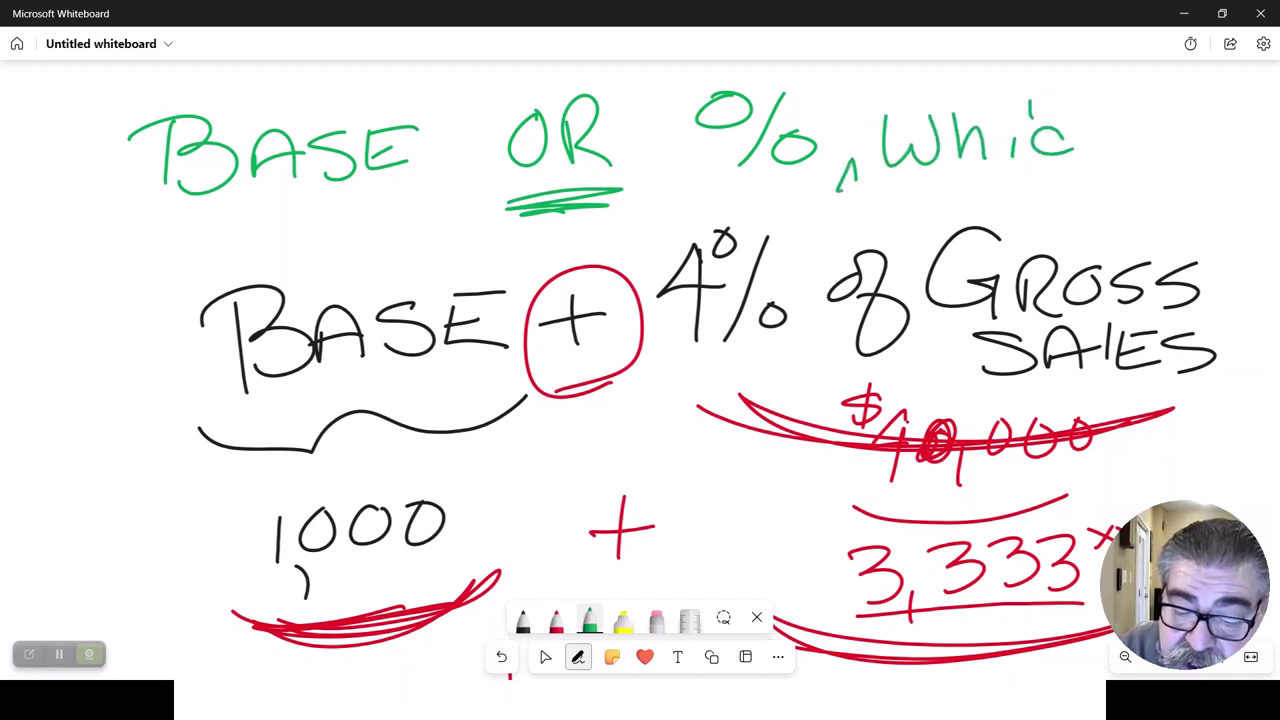
{"action": "mouse_move", "coordinate": [1082, 112]}
{"action": "left_mouse_down"}
{"action": "mouse_move", "coordinate": [1112, 156]}
{"action": "mouse_move", "coordinate": [1188, 122]}
{"action": "mouse_move", "coordinate": [1232, 152]}
{"action": "mouse_move", "coordinate": [1268, 124]}
{"action": "left_mouse_up"}
{"action": "mouse_move", "coordinate": [1002, 198]}
{"action": "left_mouse_down"}
{"action": "mouse_move", "coordinate": [1003, 216]}
{"action": "mouse_move", "coordinate": [1022, 214]}
{"action": "left_mouse_up"}
Step: Write 'is Higher' beneath Whichever to complete the green heading
{"action": "left_click_drag", "start_coordinate": [1116, 186], "coordinate": [1114, 222]}
{"action": "mouse_move", "coordinate": [1140, 180]}
{"action": "left_mouse_down"}
{"action": "mouse_move", "coordinate": [1140, 210]}
{"action": "mouse_move", "coordinate": [1162, 192]}
{"action": "left_mouse_up"}
{"action": "mouse_move", "coordinate": [1146, 204]}
{"action": "left_mouse_down"}
{"action": "mouse_move", "coordinate": [1160, 218]}
{"action": "mouse_move", "coordinate": [1186, 196]}
{"action": "mouse_move", "coordinate": [1168, 236]}
{"action": "left_mouse_up"}
{"action": "mouse_move", "coordinate": [1204, 182]}
{"action": "left_mouse_down"}
{"action": "mouse_move", "coordinate": [1218, 214]}
{"action": "mouse_move", "coordinate": [1244, 200]}
{"action": "mouse_move", "coordinate": [1264, 238]}
{"action": "left_mouse_up"}
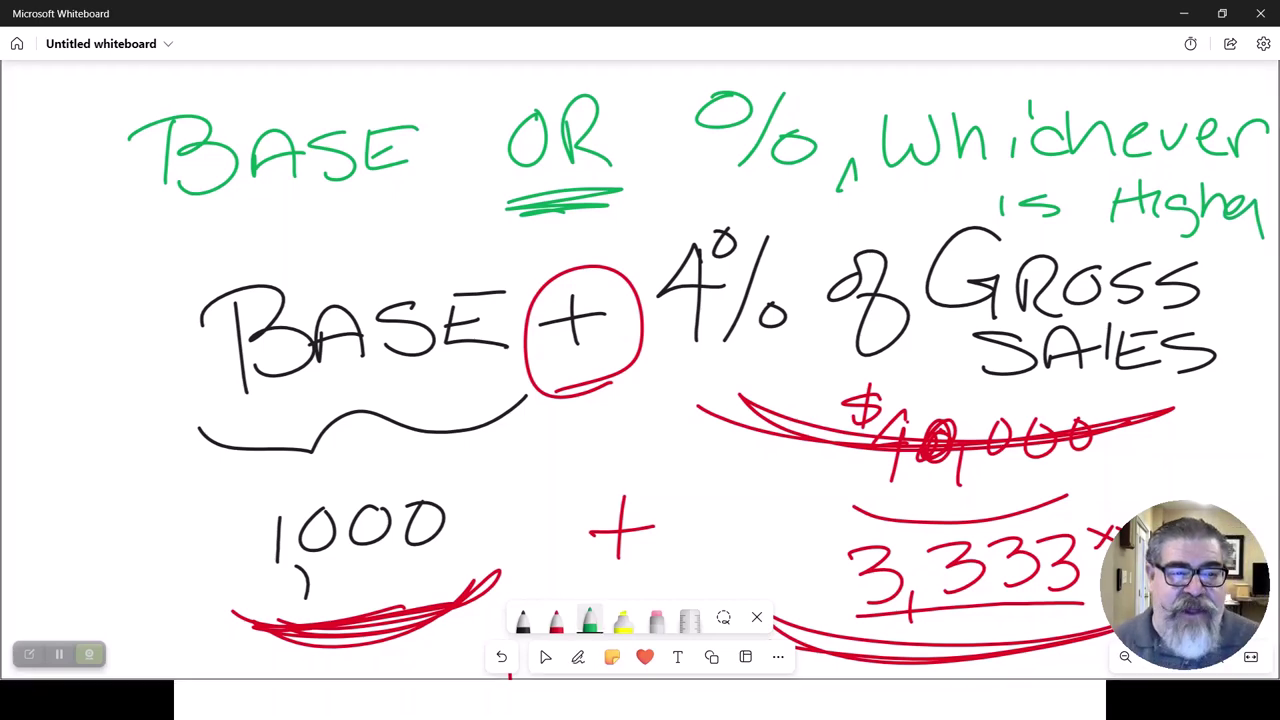
Step: On blank canvas to the left, write '2,400 mo' in black ink
{"action": "scroll", "coordinate": [640, 360], "scroll_direction": "left", "scroll_amount": 15}
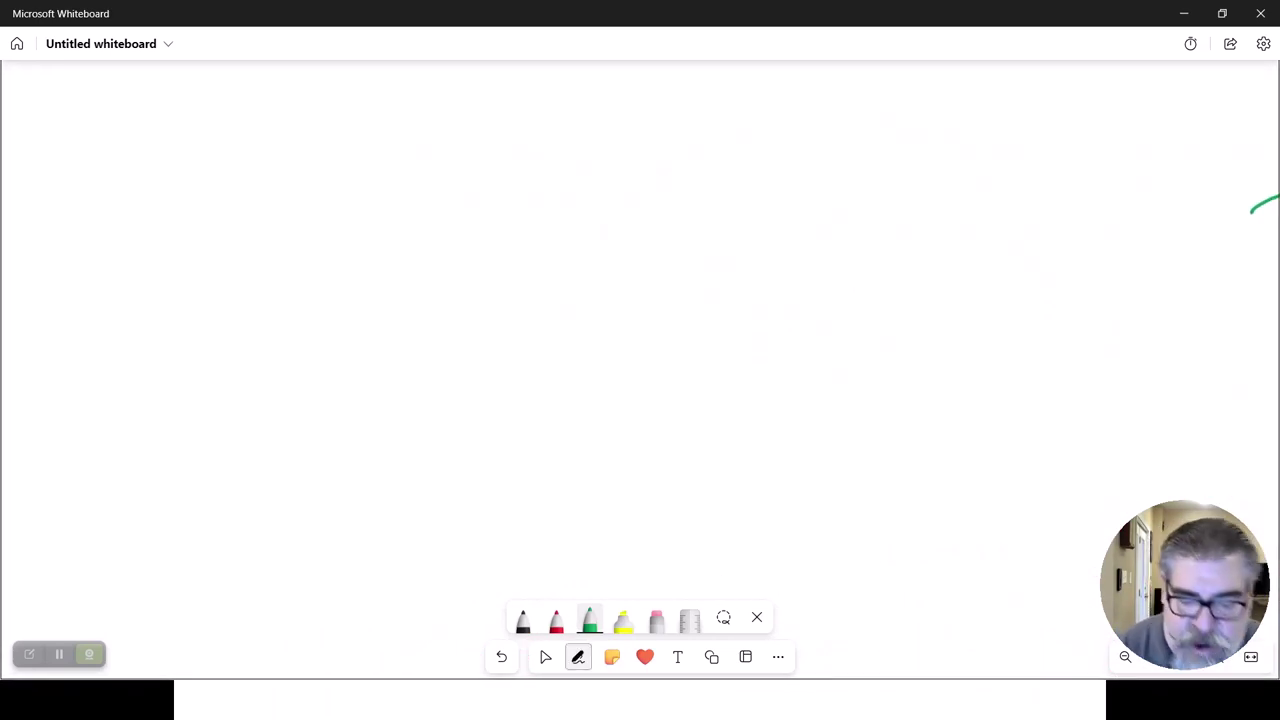
{"action": "left_click", "coordinate": [522, 617]}
{"action": "mouse_move", "coordinate": [198, 214]}
{"action": "left_mouse_down"}
{"action": "mouse_move", "coordinate": [228, 182]}
{"action": "mouse_move", "coordinate": [250, 238]}
{"action": "left_mouse_up"}
{"action": "left_click_drag", "start_coordinate": [276, 254], "coordinate": [272, 270]}
{"action": "mouse_move", "coordinate": [304, 184]}
{"action": "left_mouse_down"}
{"action": "mouse_move", "coordinate": [336, 212]}
{"action": "mouse_move", "coordinate": [318, 242]}
{"action": "left_mouse_up"}
{"action": "mouse_move", "coordinate": [372, 188]}
{"action": "left_mouse_down"}
{"action": "mouse_move", "coordinate": [350, 222]}
{"action": "mouse_move", "coordinate": [372, 188]}
{"action": "left_mouse_up"}
{"action": "mouse_move", "coordinate": [428, 188]}
{"action": "left_mouse_down"}
{"action": "mouse_move", "coordinate": [400, 214]}
{"action": "mouse_move", "coordinate": [428, 190]}
{"action": "left_mouse_up"}
{"action": "mouse_move", "coordinate": [456, 216]}
{"action": "left_mouse_down"}
{"action": "mouse_move", "coordinate": [470, 192]}
{"action": "mouse_move", "coordinate": [498, 212]}
{"action": "mouse_move", "coordinate": [526, 190]}
{"action": "left_mouse_up"}
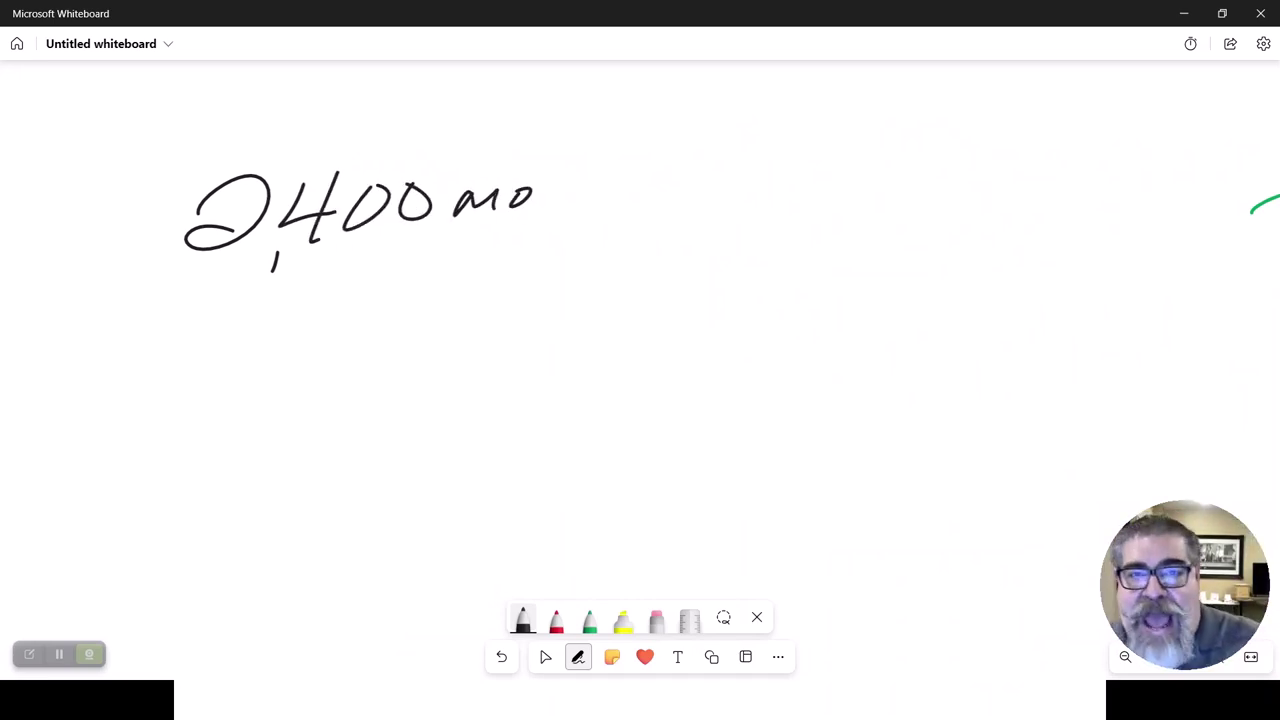
{"action": "left_click_drag", "start_coordinate": [606, 189], "coordinate": [653, 186]}
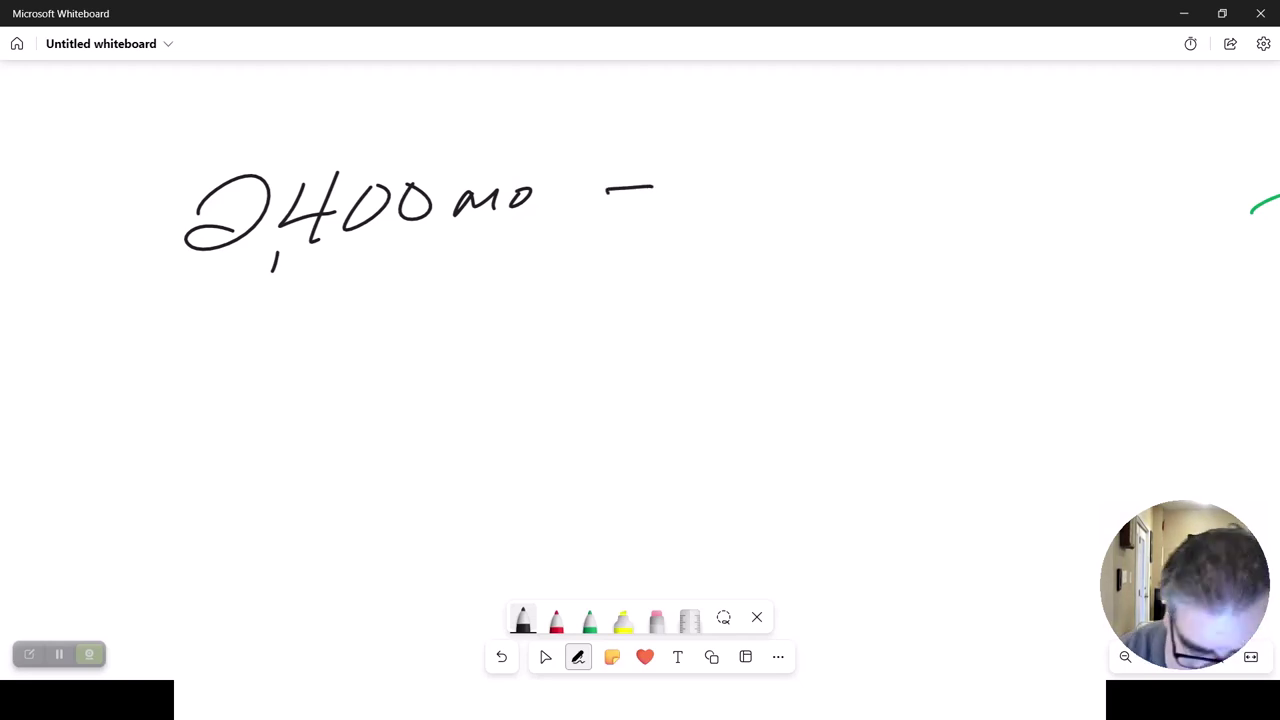
Step: Remove the stray dash and write 'or 2,510/mo' after 2,400 mo
{"action": "key", "text": "ctrl+z"}
{"action": "left_click_drag", "start_coordinate": [612, 171], "coordinate": [714, 169]}
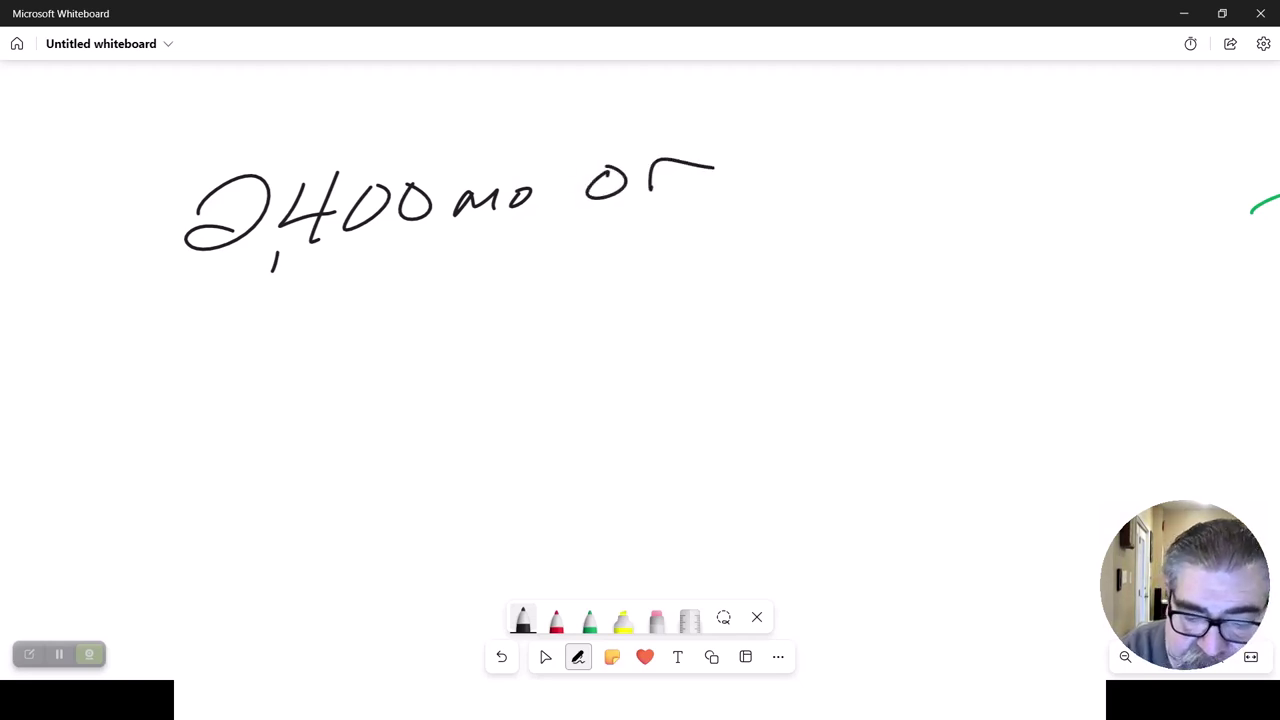
{"action": "mouse_move", "coordinate": [795, 140]}
{"action": "left_mouse_down"}
{"action": "mouse_move", "coordinate": [800, 180]}
{"action": "mouse_move", "coordinate": [842, 181]}
{"action": "left_mouse_up"}
{"action": "mouse_move", "coordinate": [868, 154]}
{"action": "left_mouse_down"}
{"action": "mouse_move", "coordinate": [879, 146]}
{"action": "mouse_move", "coordinate": [868, 186]}
{"action": "left_mouse_up"}
{"action": "mouse_move", "coordinate": [876, 134]}
{"action": "left_mouse_down"}
{"action": "mouse_move", "coordinate": [914, 130]}
{"action": "mouse_move", "coordinate": [936, 180]}
{"action": "left_mouse_up"}
{"action": "mouse_move", "coordinate": [985, 140]}
{"action": "left_mouse_down"}
{"action": "mouse_move", "coordinate": [1016, 150]}
{"action": "mouse_move", "coordinate": [980, 136]}
{"action": "left_mouse_up"}
{"action": "left_click_drag", "start_coordinate": [843, 208], "coordinate": [847, 232]}
{"action": "mouse_move", "coordinate": [1062, 146]}
{"action": "left_mouse_down"}
{"action": "mouse_move", "coordinate": [1056, 174]}
{"action": "mouse_move", "coordinate": [1152, 156]}
{"action": "left_mouse_up"}
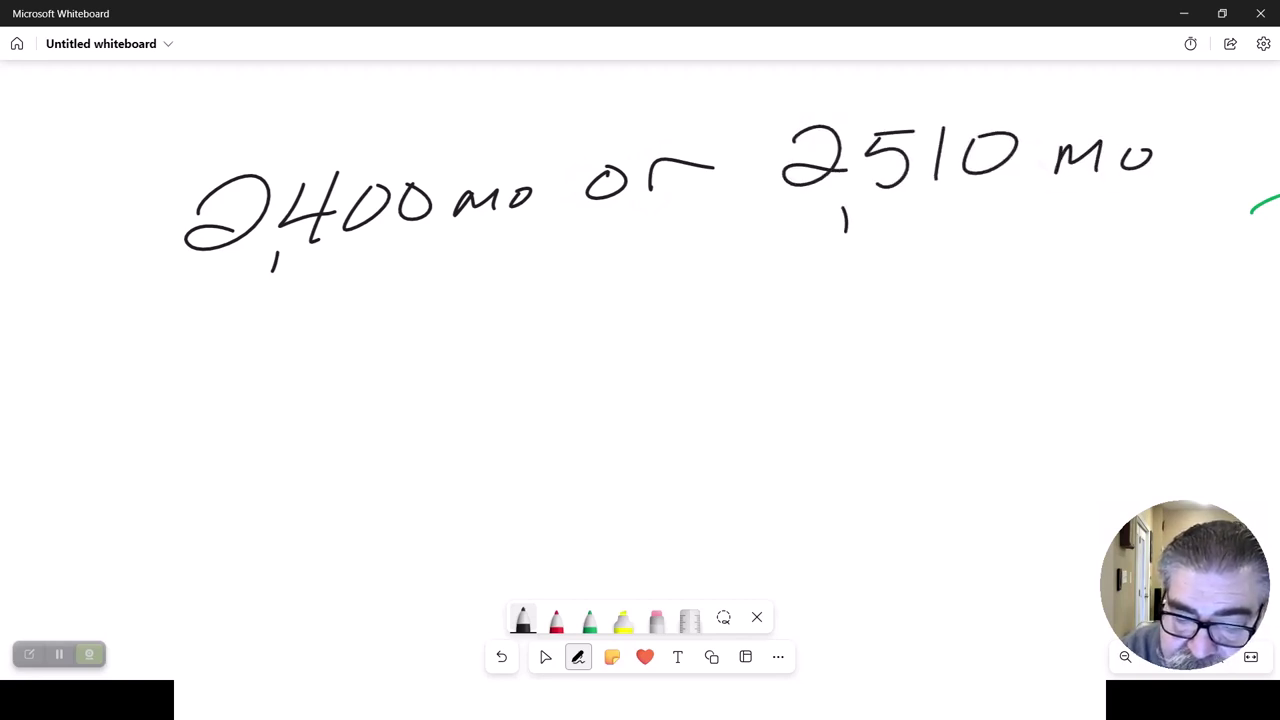
{"action": "left_click_drag", "start_coordinate": [1060, 104], "coordinate": [1008, 218]}
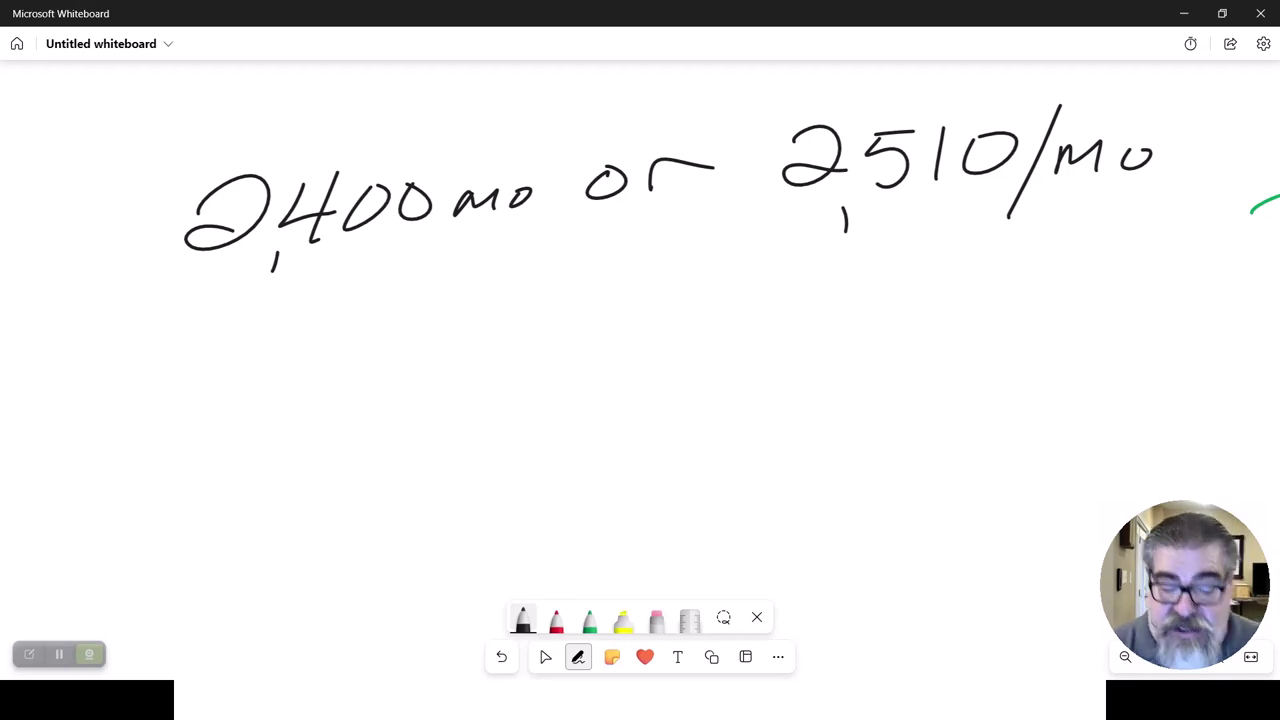
Step: In red, check 2,510/mo and box the word 'or'
{"action": "left_click", "coordinate": [556, 620]}
{"action": "mouse_move", "coordinate": [902, 294]}
{"action": "left_mouse_down"}
{"action": "mouse_move", "coordinate": [972, 266]}
{"action": "mouse_move", "coordinate": [1000, 238]}
{"action": "left_mouse_up"}
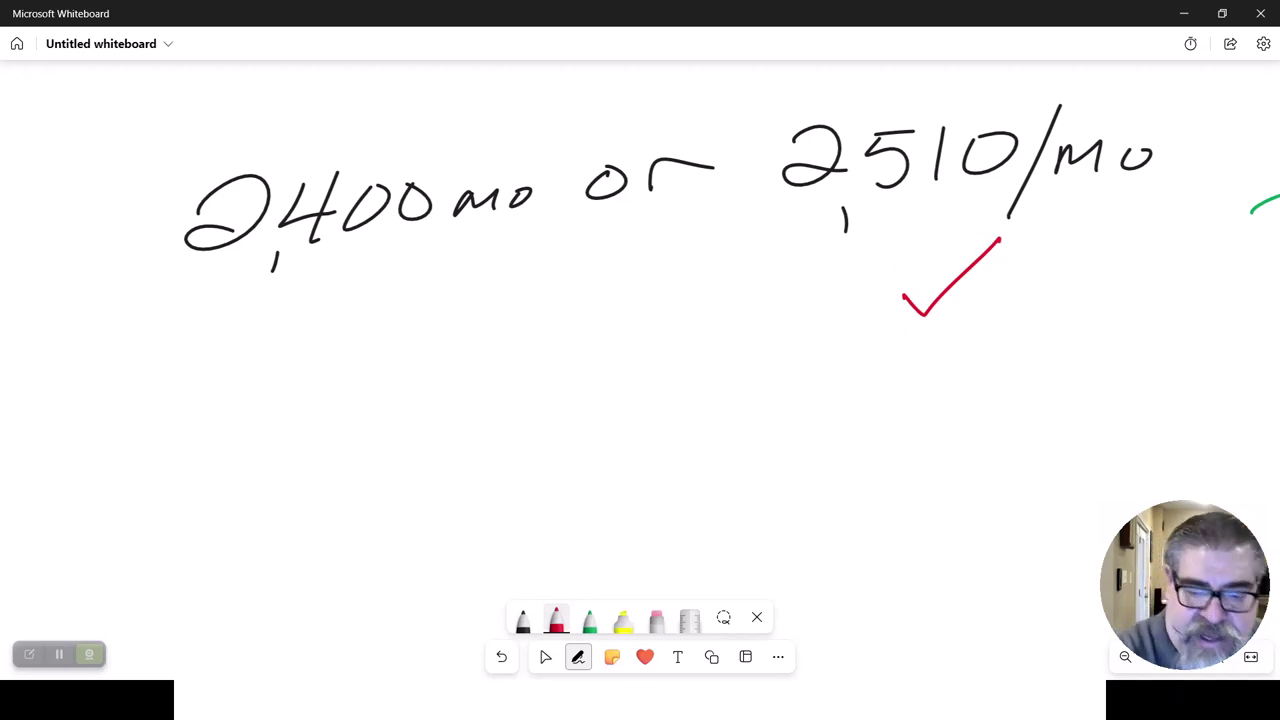
{"action": "mouse_move", "coordinate": [582, 238]}
{"action": "left_mouse_down"}
{"action": "mouse_move", "coordinate": [650, 236]}
{"action": "mouse_move", "coordinate": [722, 132]}
{"action": "mouse_move", "coordinate": [578, 126]}
{"action": "mouse_move", "coordinate": [578, 240]}
{"action": "left_mouse_up"}
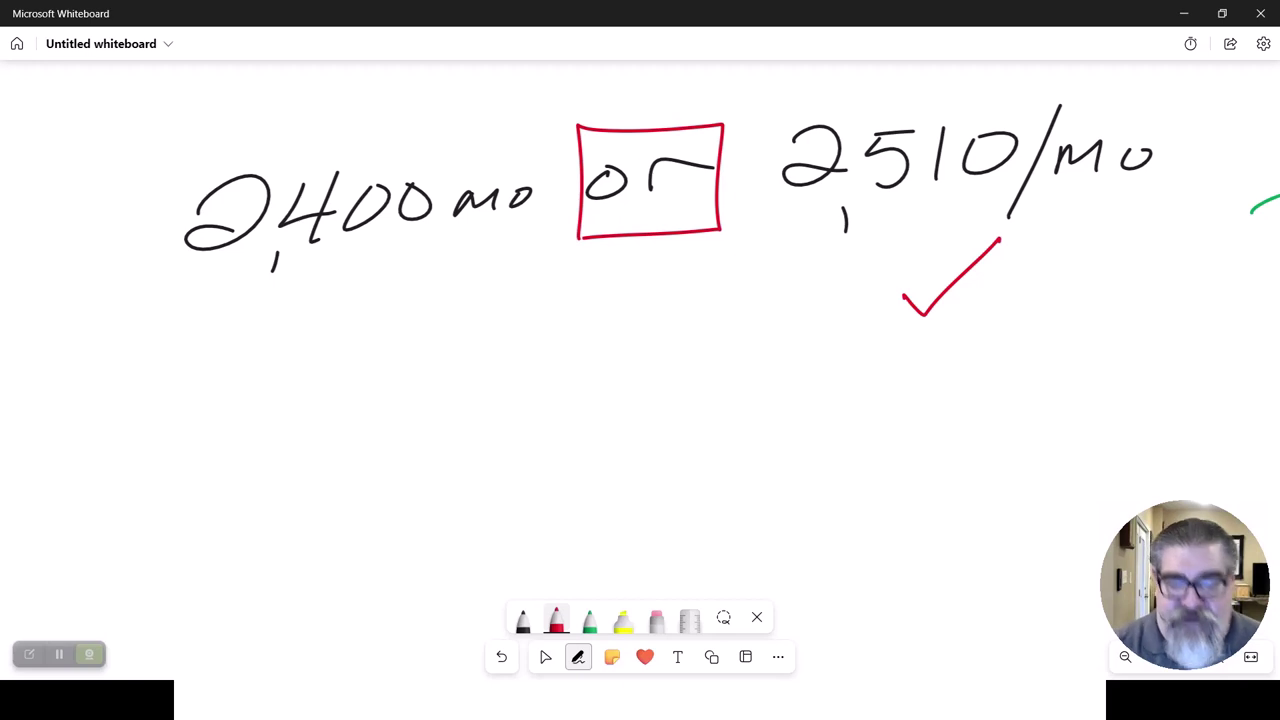
Step: In green, add '+ 4,910' below and underline both 2,400 mo and 2,510/mo
{"action": "left_click", "coordinate": [589, 620]}
{"action": "left_click_drag", "start_coordinate": [617, 382], "coordinate": [697, 362]}
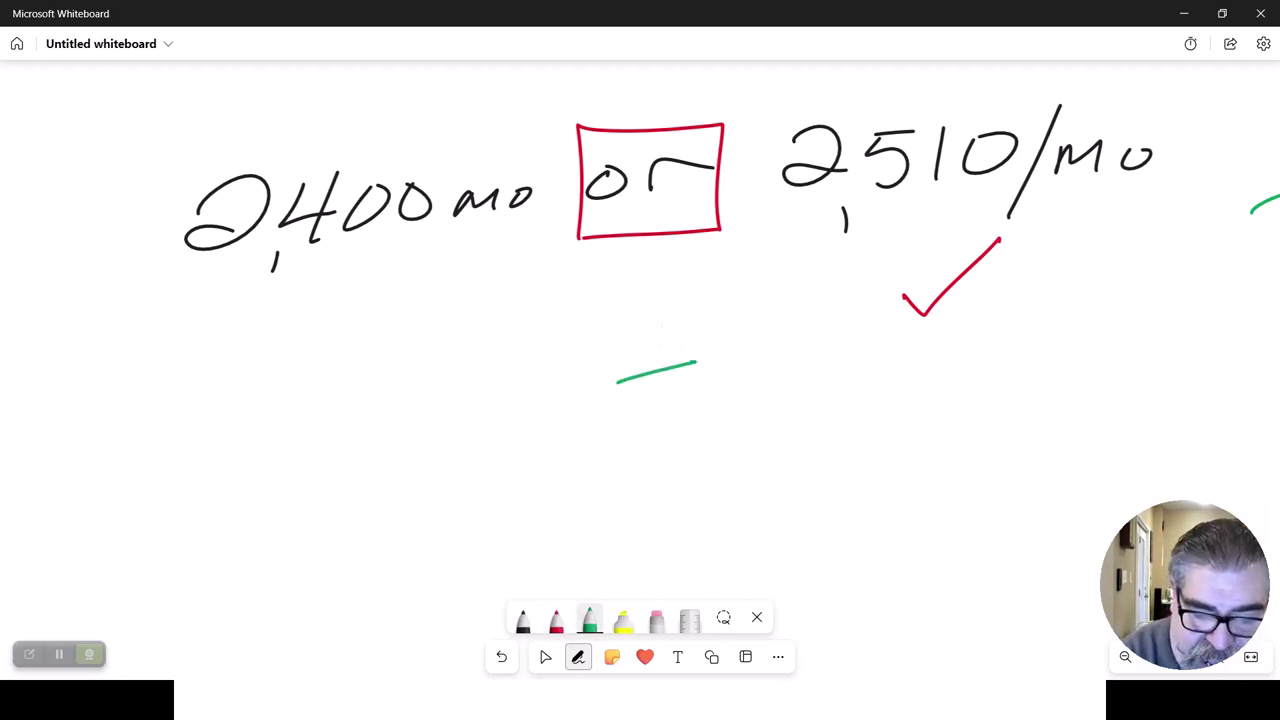
{"action": "left_click_drag", "start_coordinate": [659, 324], "coordinate": [659, 410]}
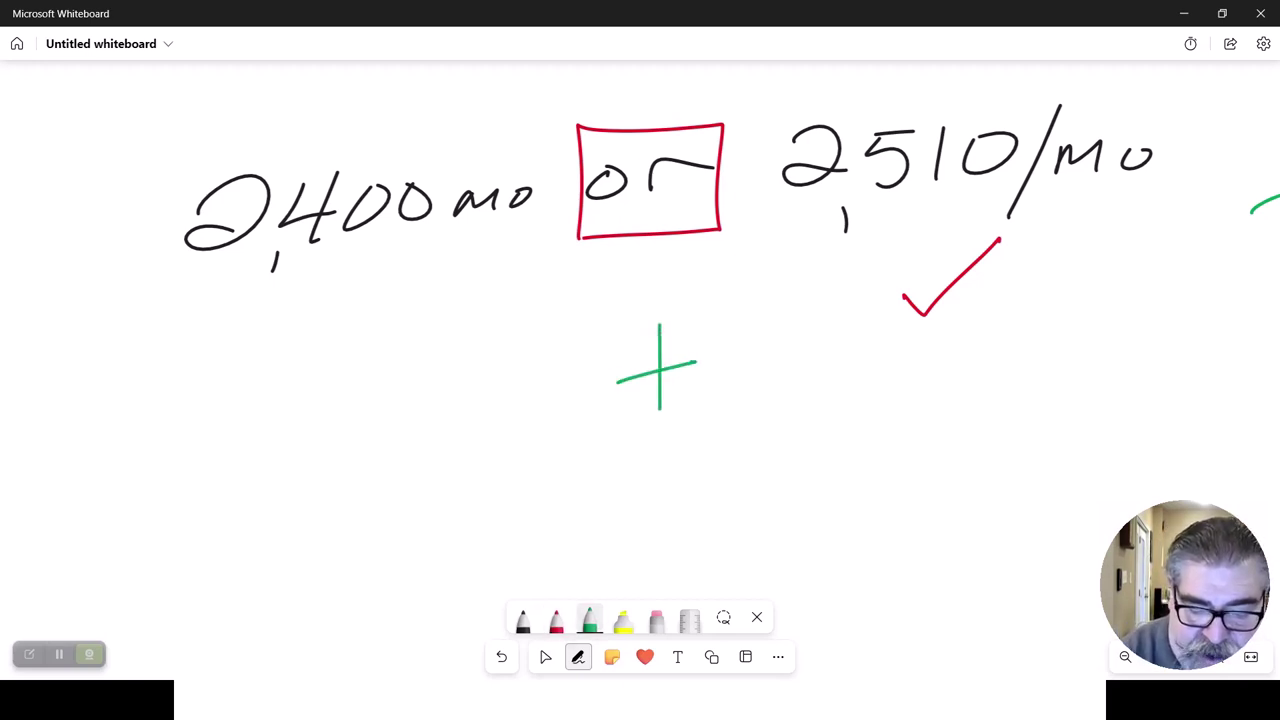
{"action": "mouse_move", "coordinate": [790, 462]}
{"action": "left_mouse_down"}
{"action": "mouse_move", "coordinate": [810, 490]}
{"action": "mouse_move", "coordinate": [791, 512]}
{"action": "left_mouse_up"}
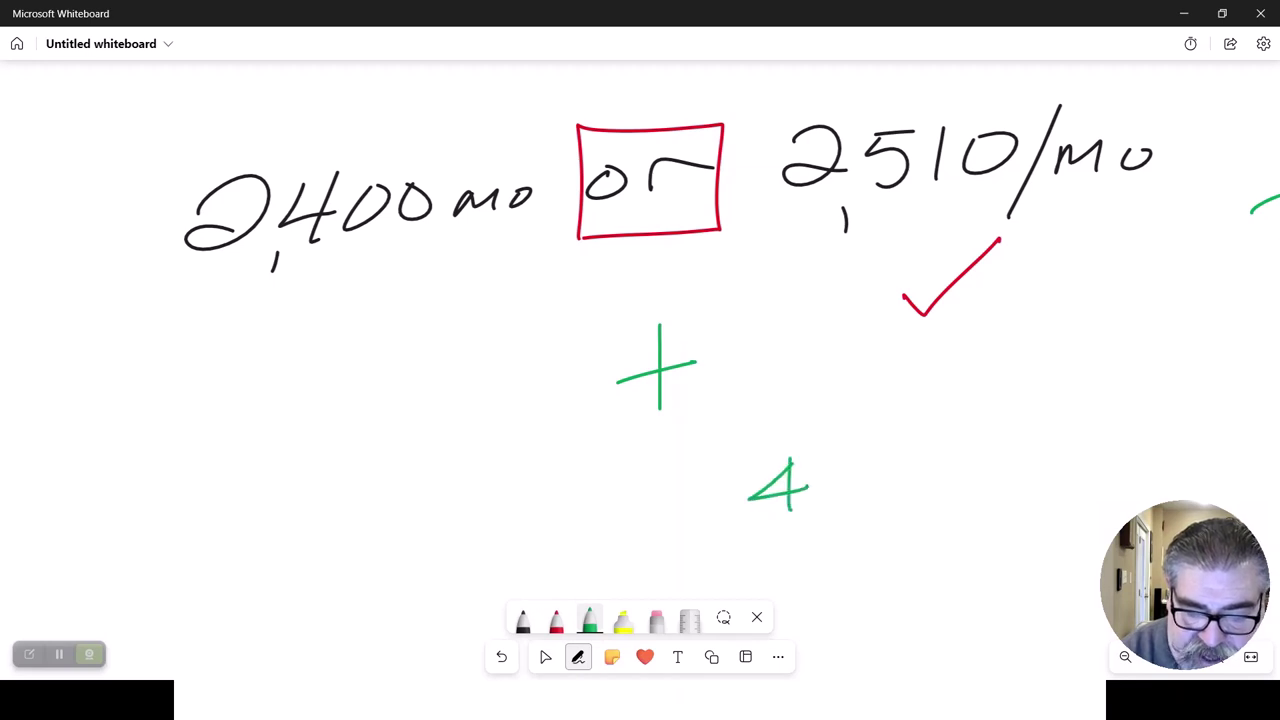
{"action": "left_click_drag", "start_coordinate": [850, 462], "coordinate": [845, 516]}
{"action": "mouse_move", "coordinate": [881, 476]}
{"action": "left_mouse_down"}
{"action": "mouse_move", "coordinate": [881, 496]}
{"action": "mouse_move", "coordinate": [944, 486]}
{"action": "mouse_move", "coordinate": [916, 466]}
{"action": "left_mouse_up"}
{"action": "left_click_drag", "start_coordinate": [824, 522], "coordinate": [826, 554]}
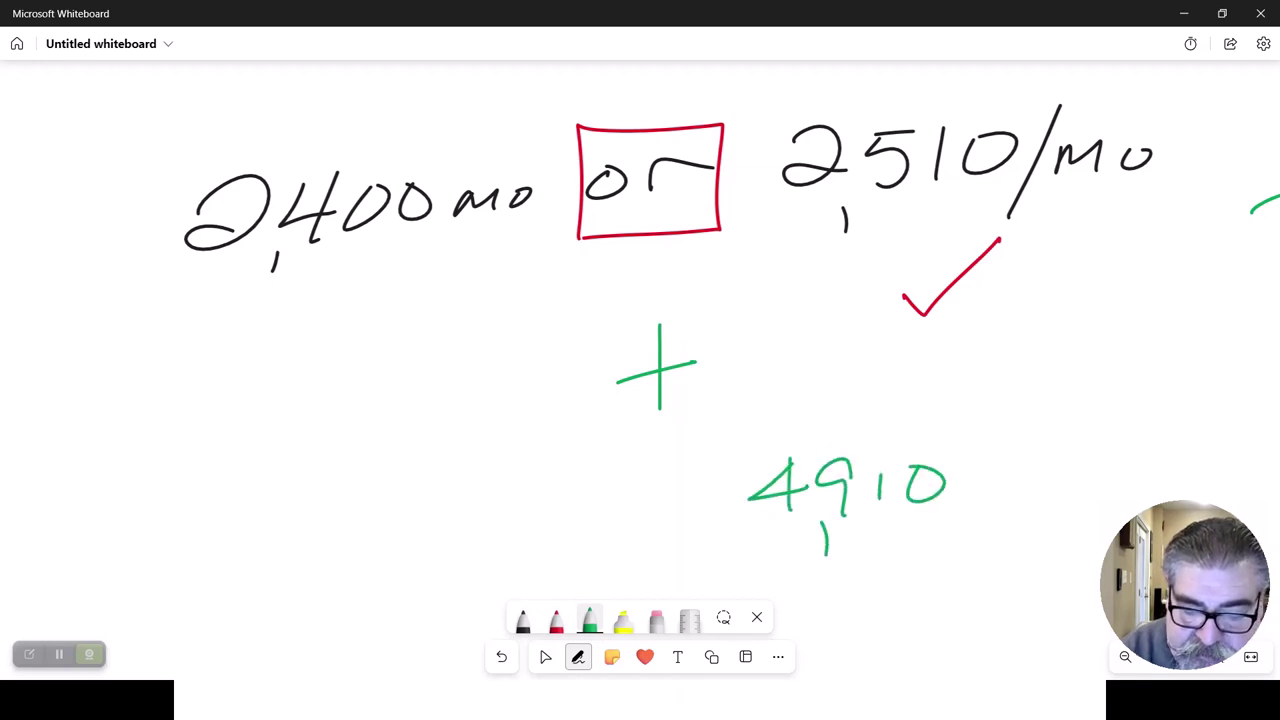
{"action": "mouse_move", "coordinate": [172, 302]}
{"action": "left_mouse_down"}
{"action": "mouse_move", "coordinate": [248, 322]}
{"action": "mouse_move", "coordinate": [518, 230]}
{"action": "left_mouse_up"}
{"action": "mouse_move", "coordinate": [771, 238]}
{"action": "left_mouse_down"}
{"action": "mouse_move", "coordinate": [1090, 248]}
{"action": "mouse_move", "coordinate": [1118, 231]}
{"action": "left_mouse_up"}
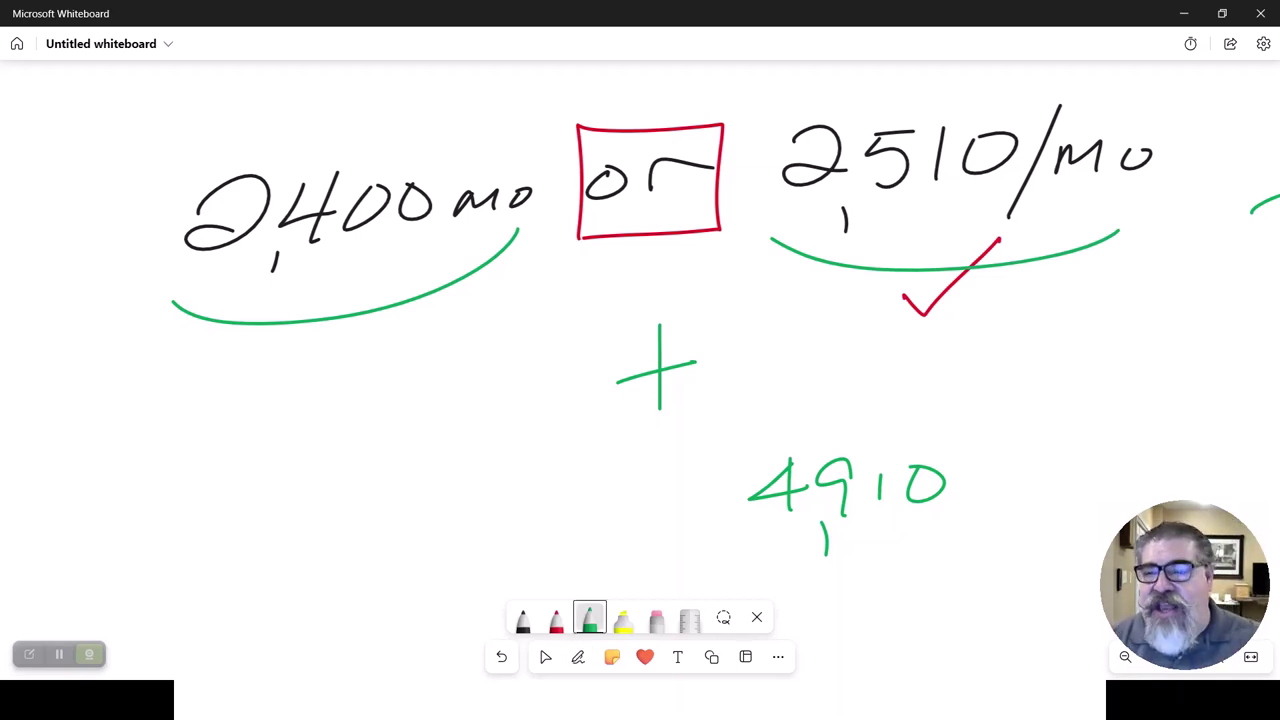
Step: Back at the heading, bracket 'Whichever is Higher' and circle OR in green
{"action": "scroll", "coordinate": [640, 360], "scroll_direction": "right", "scroll_amount": 10}
{"action": "scroll", "coordinate": [640, 360], "scroll_direction": "right", "scroll_amount": 5}
{"action": "scroll", "coordinate": [640, 360], "scroll_direction": "down", "scroll_amount": 3}
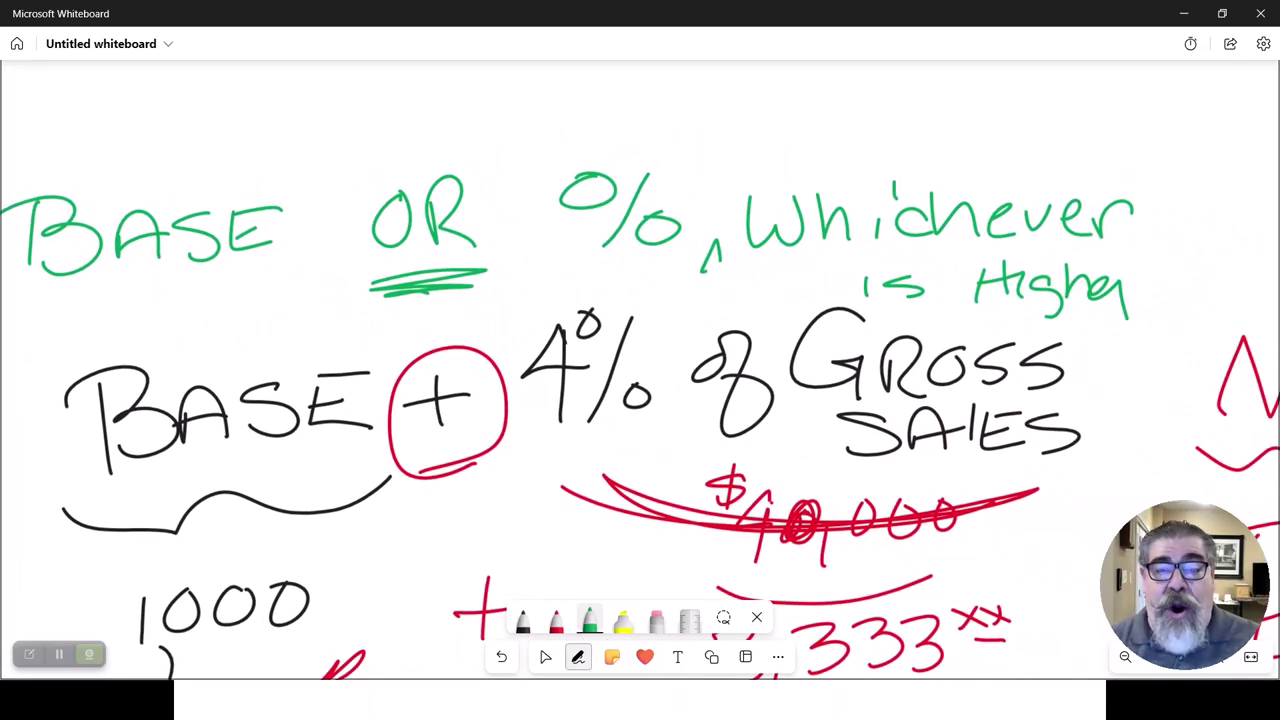
{"action": "mouse_move", "coordinate": [766, 155]}
{"action": "left_mouse_down"}
{"action": "mouse_move", "coordinate": [708, 172]}
{"action": "mouse_move", "coordinate": [742, 344]}
{"action": "mouse_move", "coordinate": [862, 316]}
{"action": "left_mouse_up"}
{"action": "mouse_move", "coordinate": [1100, 160]}
{"action": "left_mouse_down"}
{"action": "mouse_move", "coordinate": [1220, 156]}
{"action": "mouse_move", "coordinate": [1221, 300]}
{"action": "mouse_move", "coordinate": [1200, 320]}
{"action": "mouse_move", "coordinate": [1142, 330]}
{"action": "left_mouse_up"}
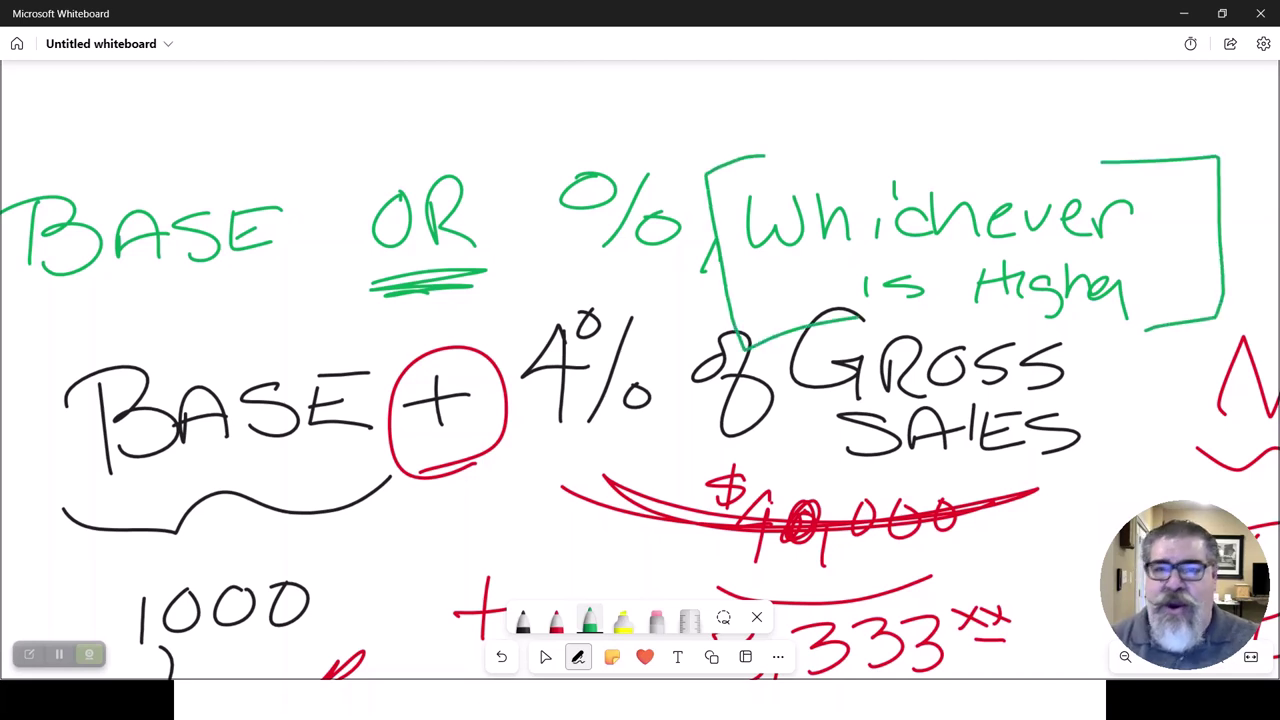
{"action": "mouse_move", "coordinate": [405, 158]}
{"action": "left_mouse_down"}
{"action": "mouse_move", "coordinate": [330, 216]}
{"action": "mouse_move", "coordinate": [548, 250]}
{"action": "mouse_move", "coordinate": [364, 182]}
{"action": "left_mouse_up"}
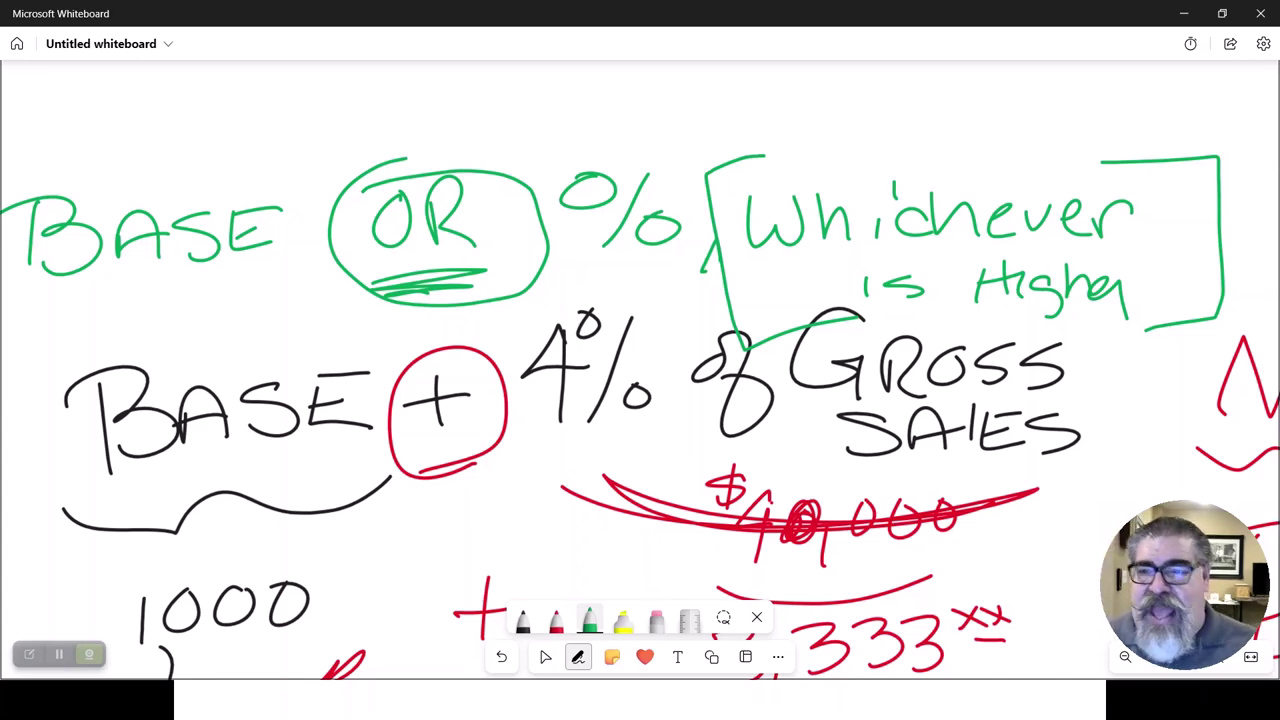
Step: Clear the whole canvas and confirm
{"action": "right_click", "coordinate": [1070, 116]}
{"action": "left_click", "coordinate": [1140, 253]}
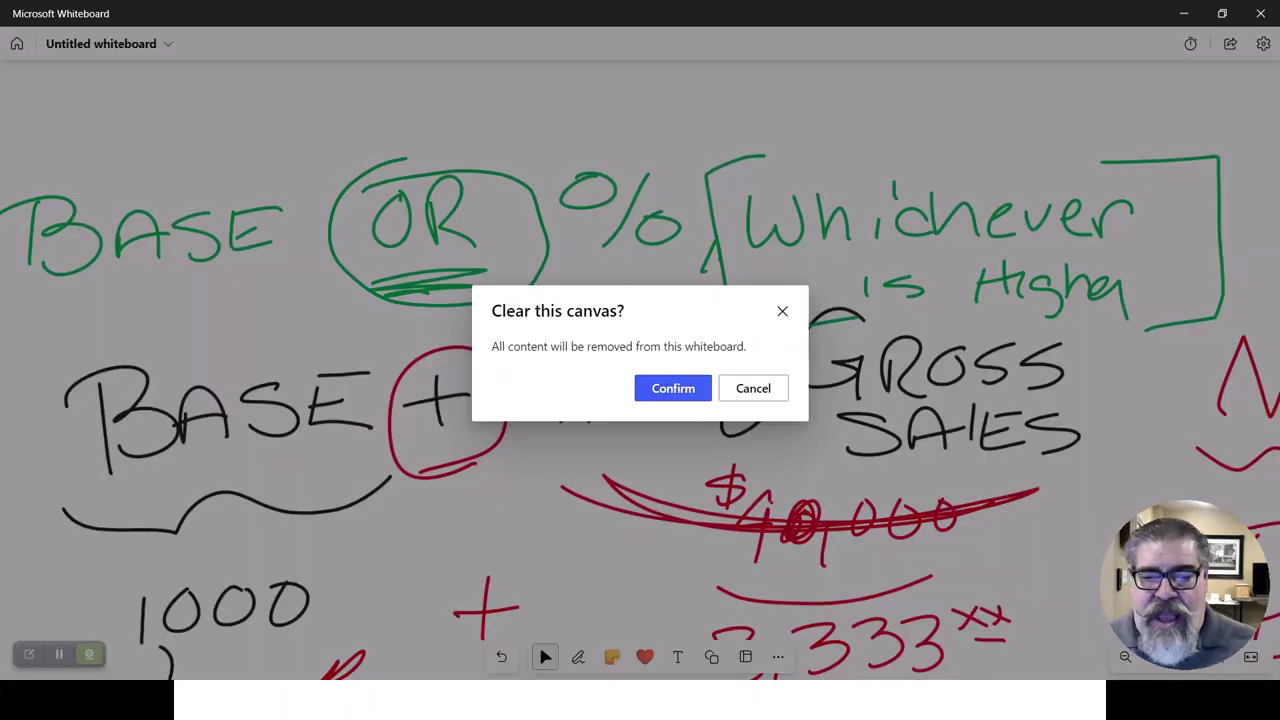
{"action": "left_click", "coordinate": [673, 388]}
{"action": "key", "text": "alt+Tab"}
{"action": "key", "text": "Tab"}
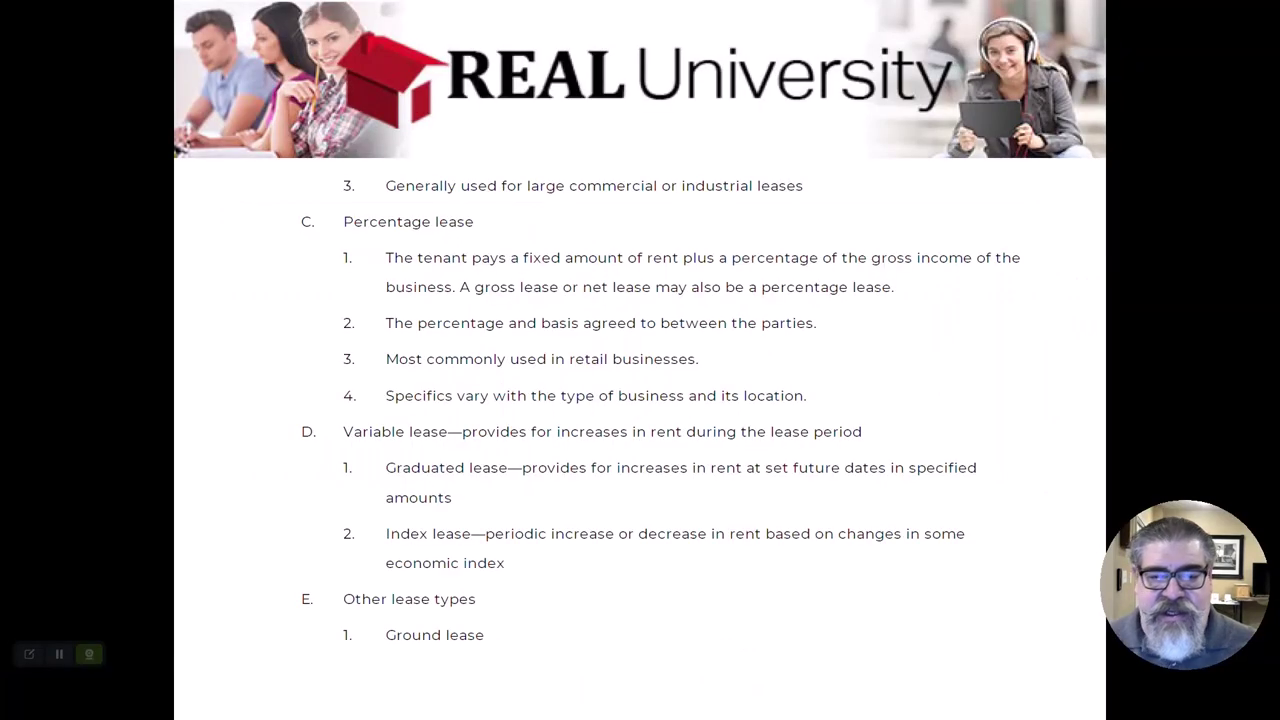